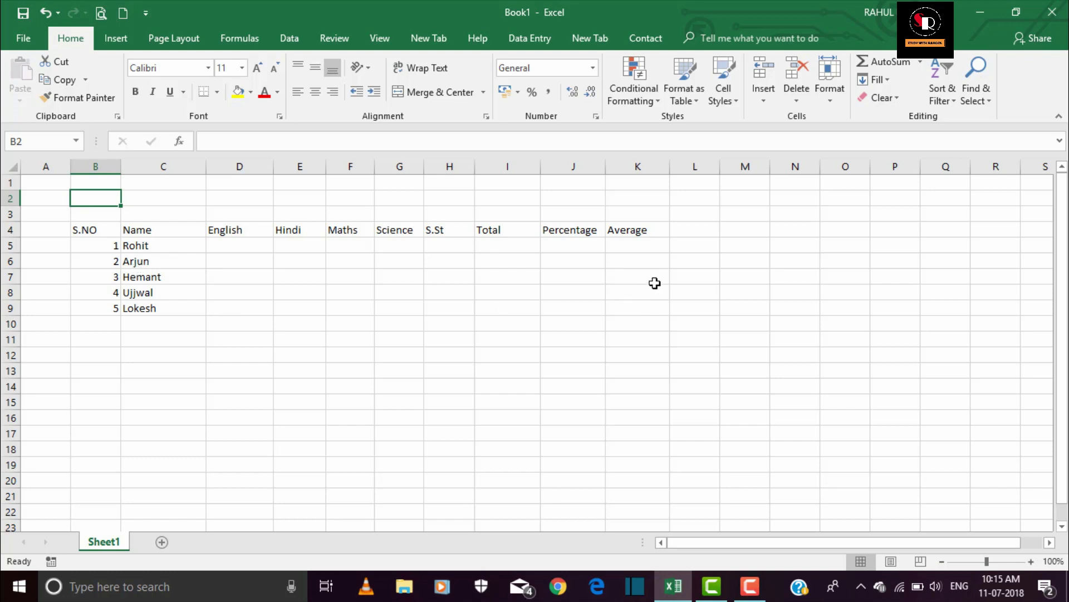
Select the empty cells just right of the Average heading in row 4.
left_click(681, 210)
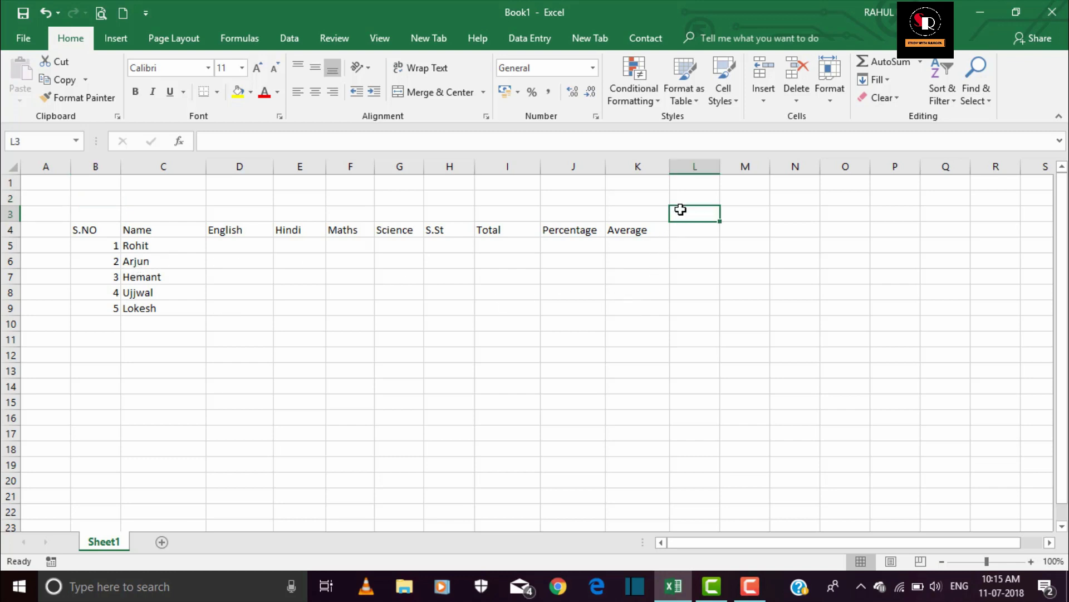
left_click(699, 233)
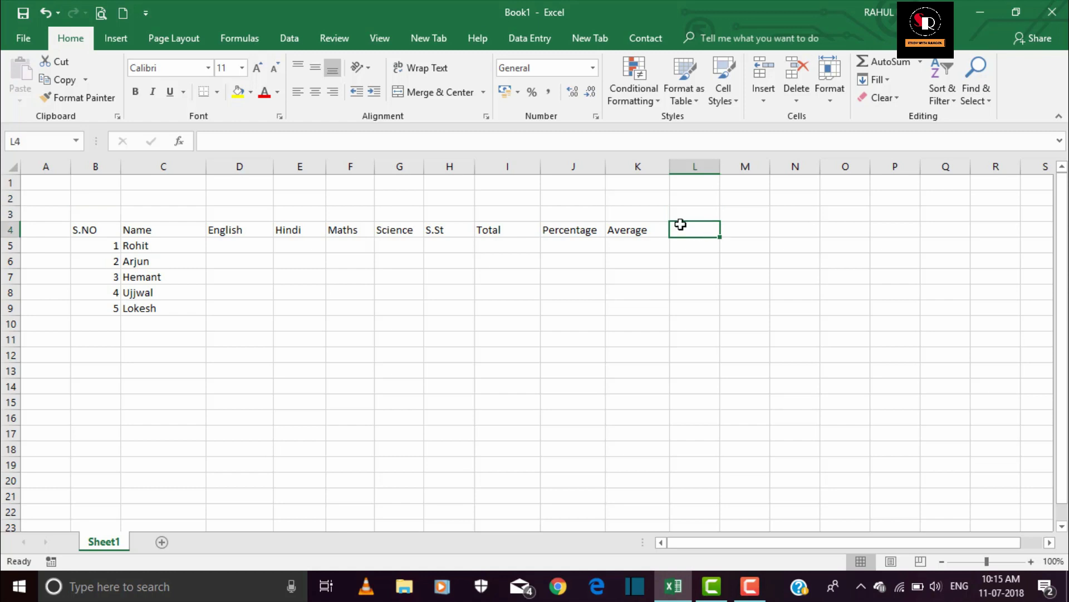
left_click(701, 214)
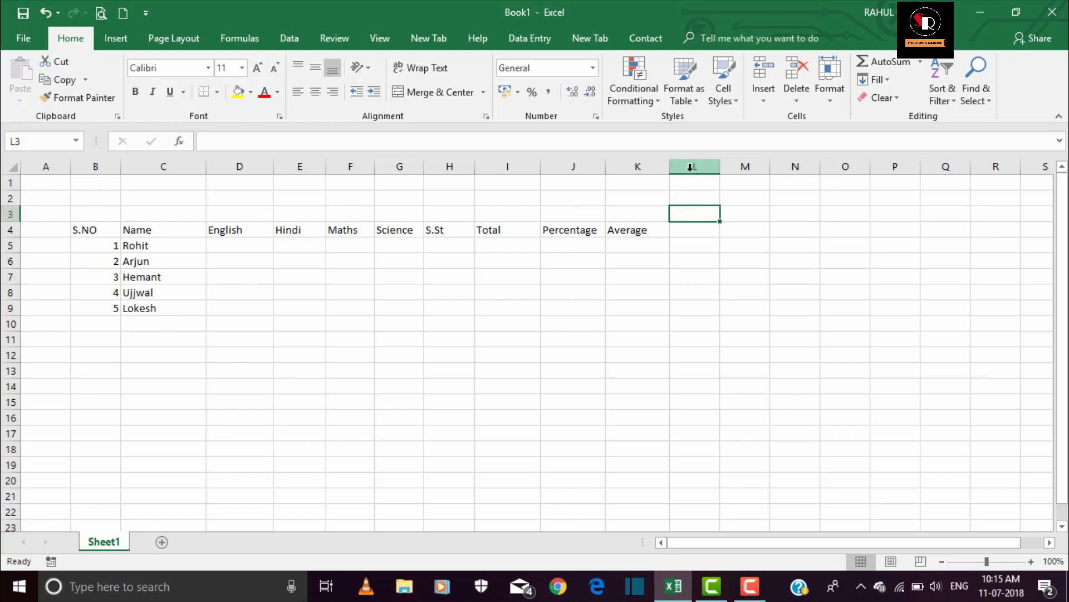
left_click(151, 229)
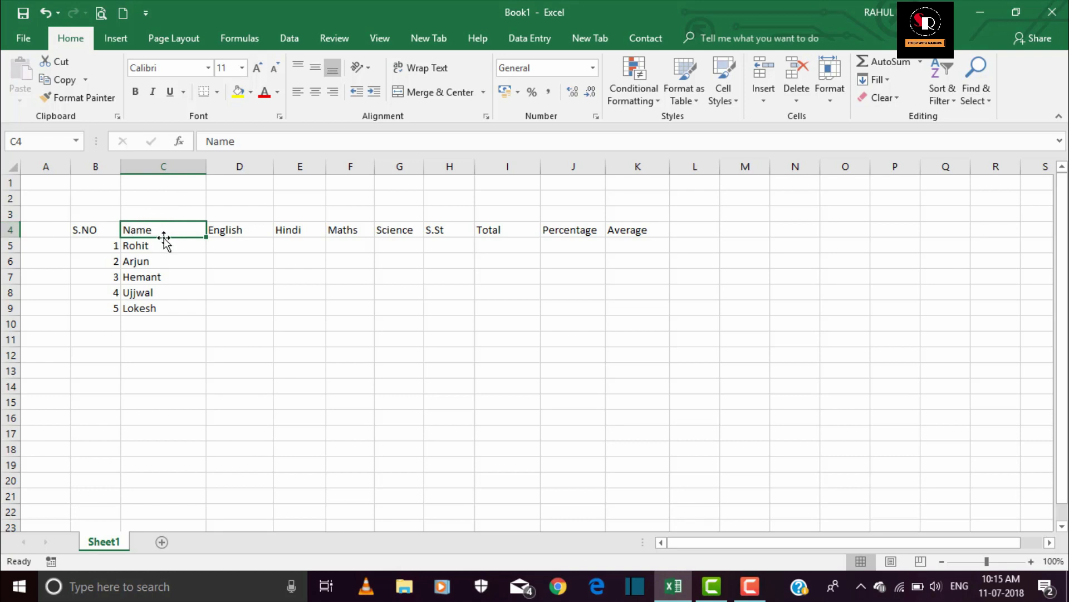
left_click(282, 229)
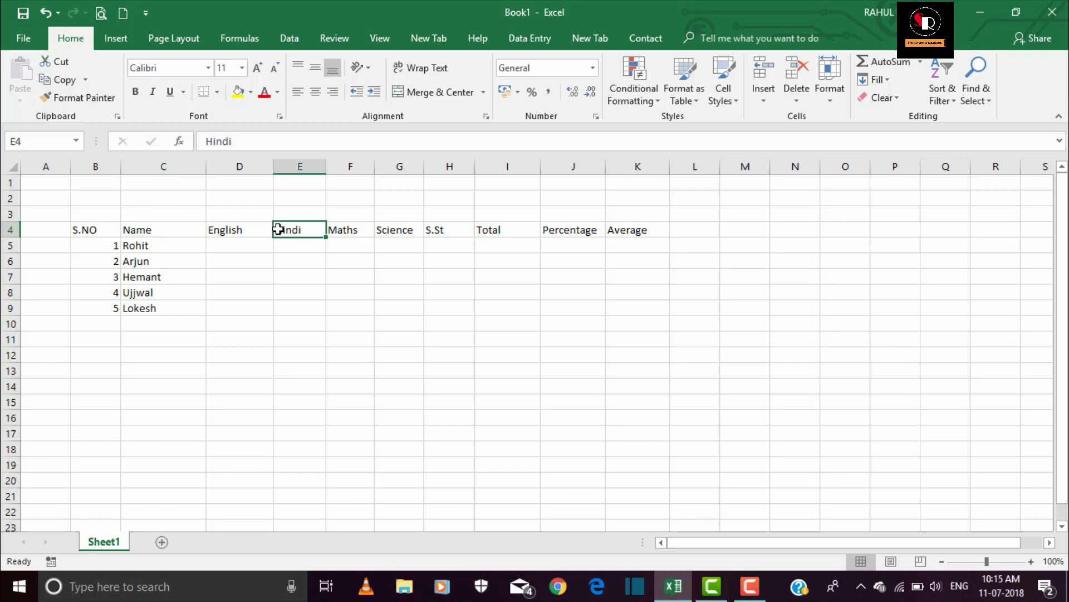
left_click(336, 234)
left_click(397, 232)
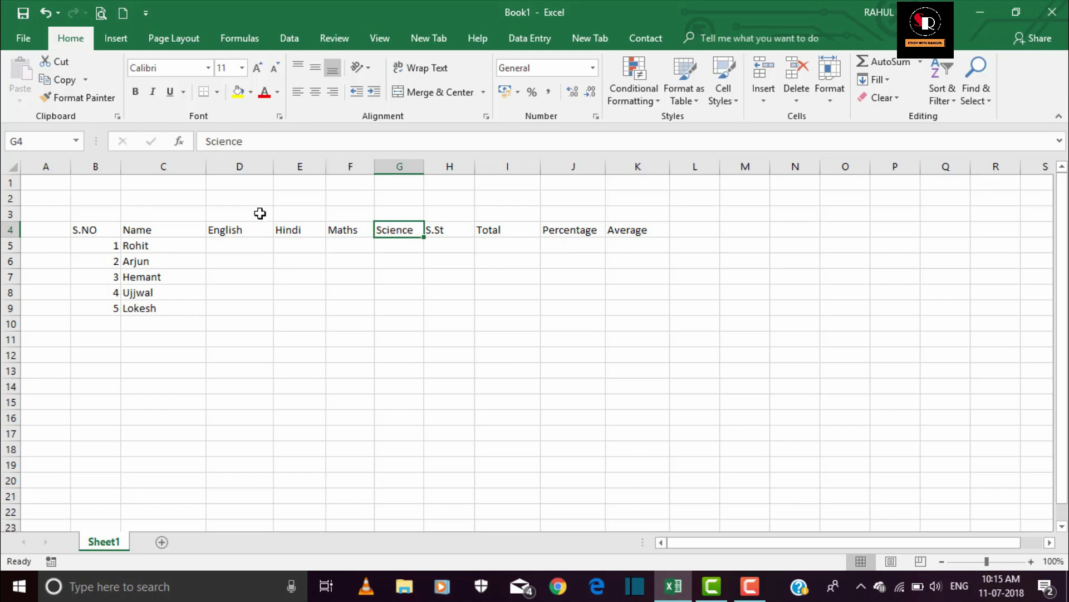
mouse_move(260, 214)
left_mouse_down()
mouse_move(336, 307)
mouse_move(698, 315)
left_mouse_up()
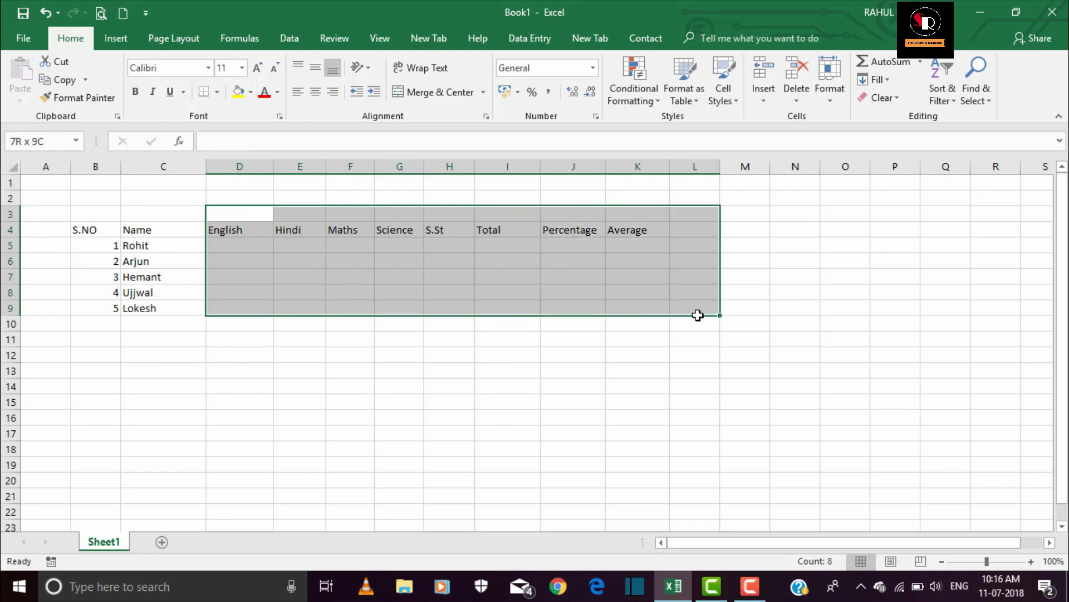
left_click(449, 337)
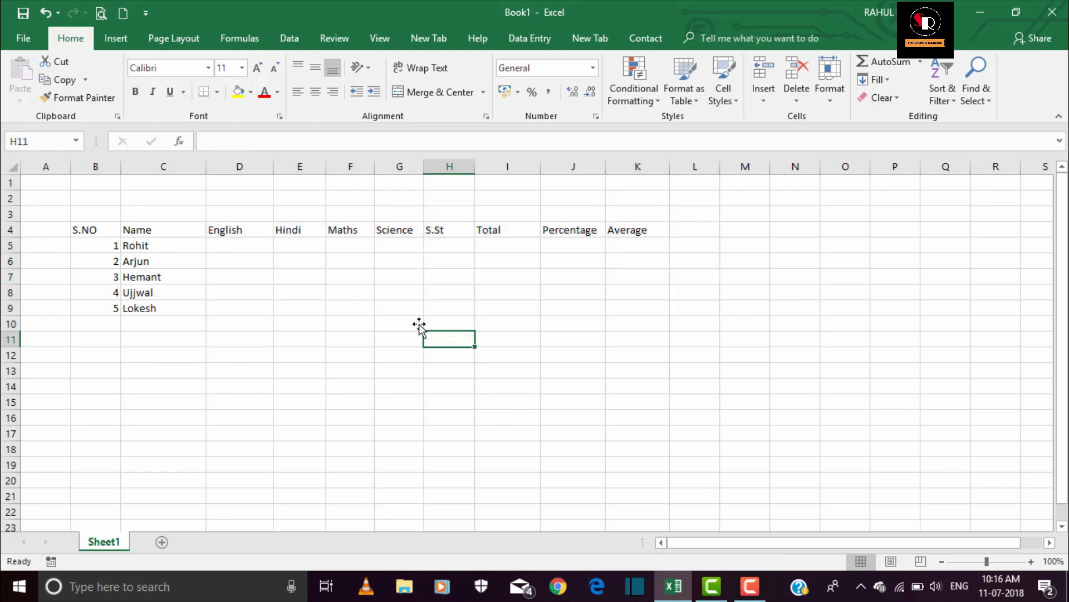
left_click(399, 227)
left_click_drag(399, 226, 394, 329)
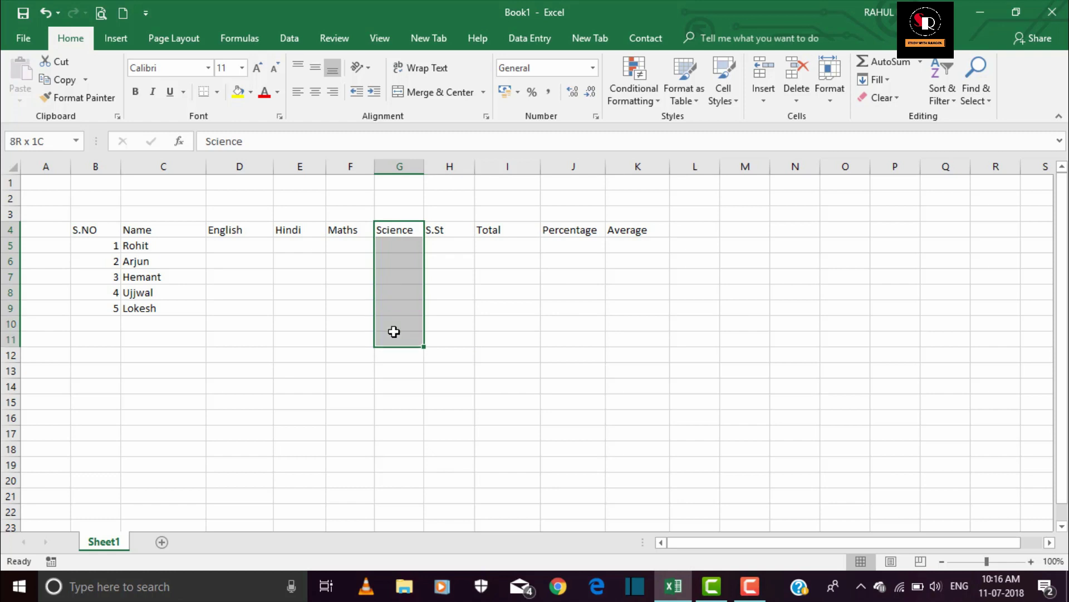
left_click(253, 326)
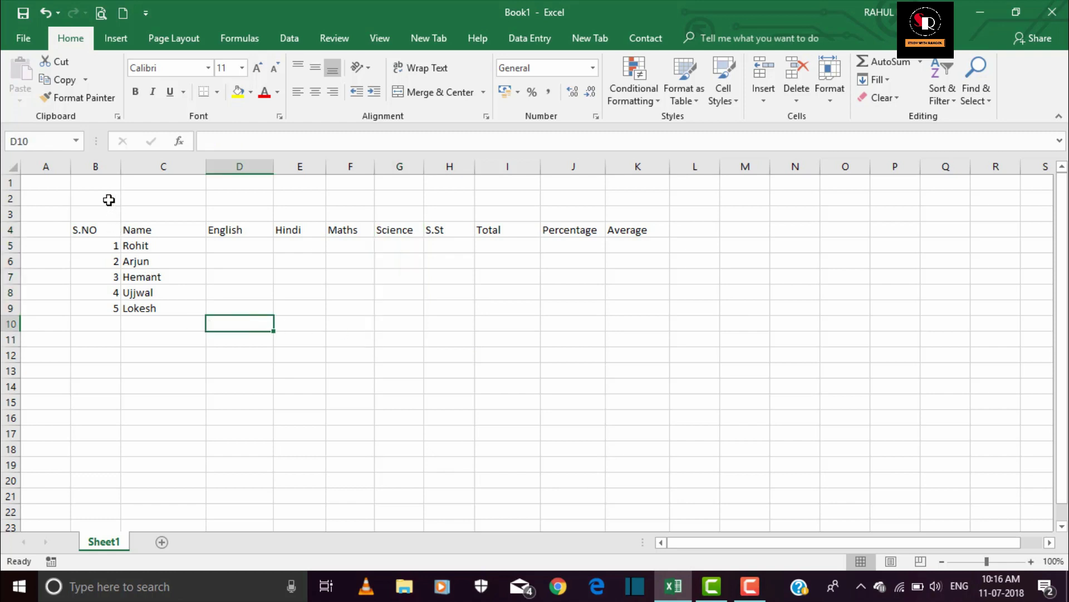
left_click_drag(102, 197, 616, 214)
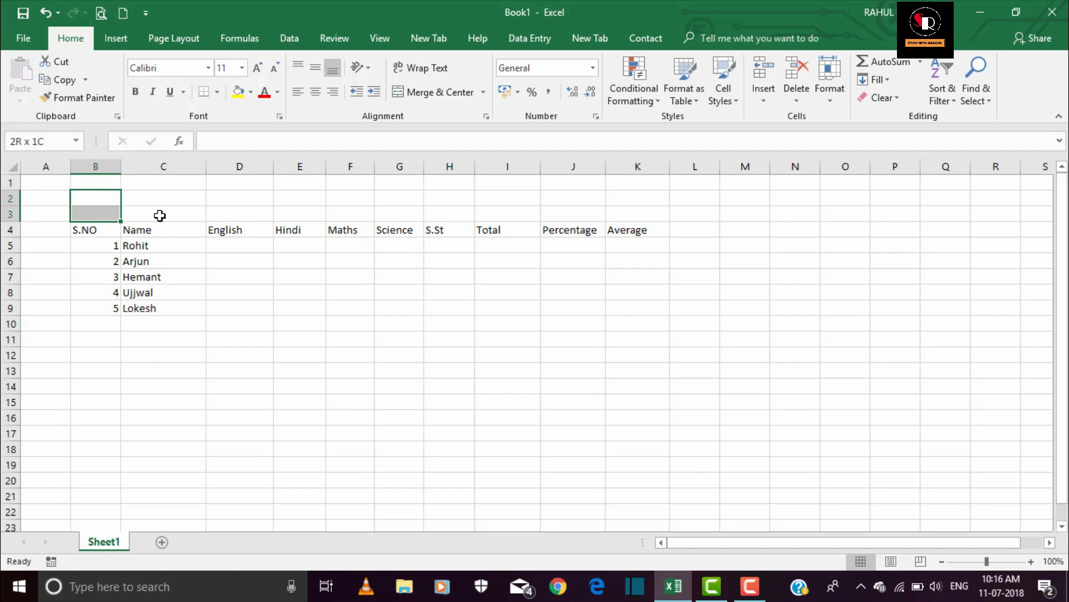
left_click(57, 260)
mouse_move(76, 226)
left_mouse_down()
mouse_move(80, 295)
mouse_move(650, 381)
left_mouse_up()
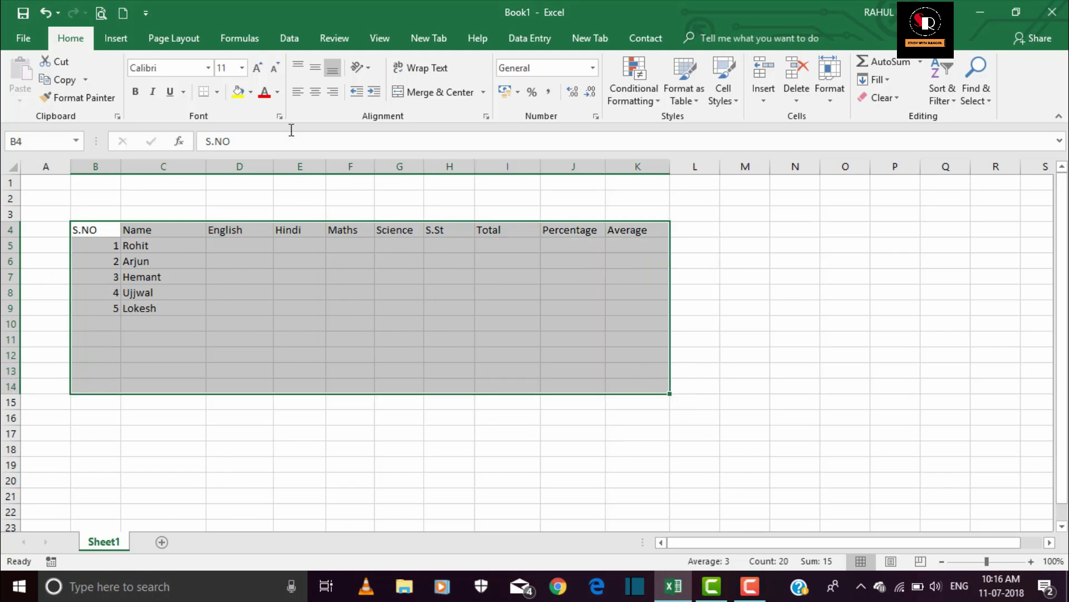
Apply All Borders to B4:K14, then select the surrounding area around the table.
left_click(217, 92)
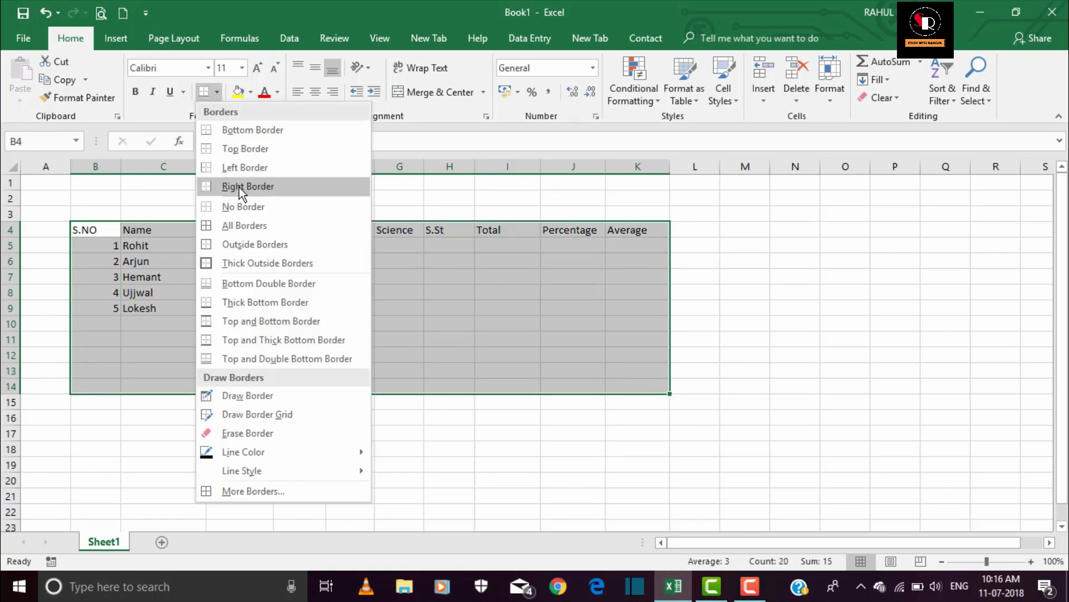
left_click(241, 225)
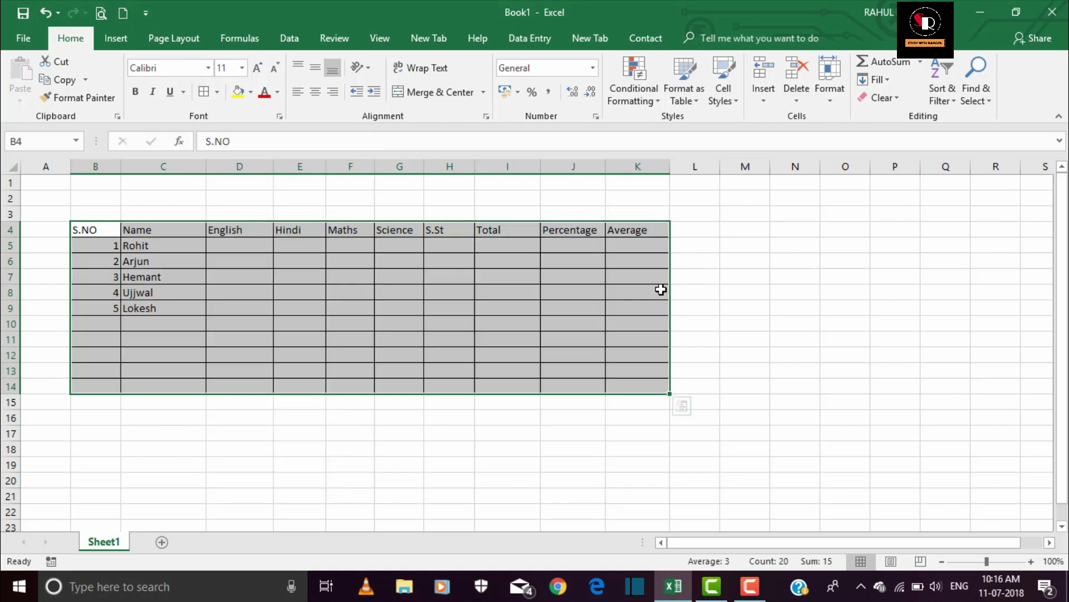
left_click(697, 289)
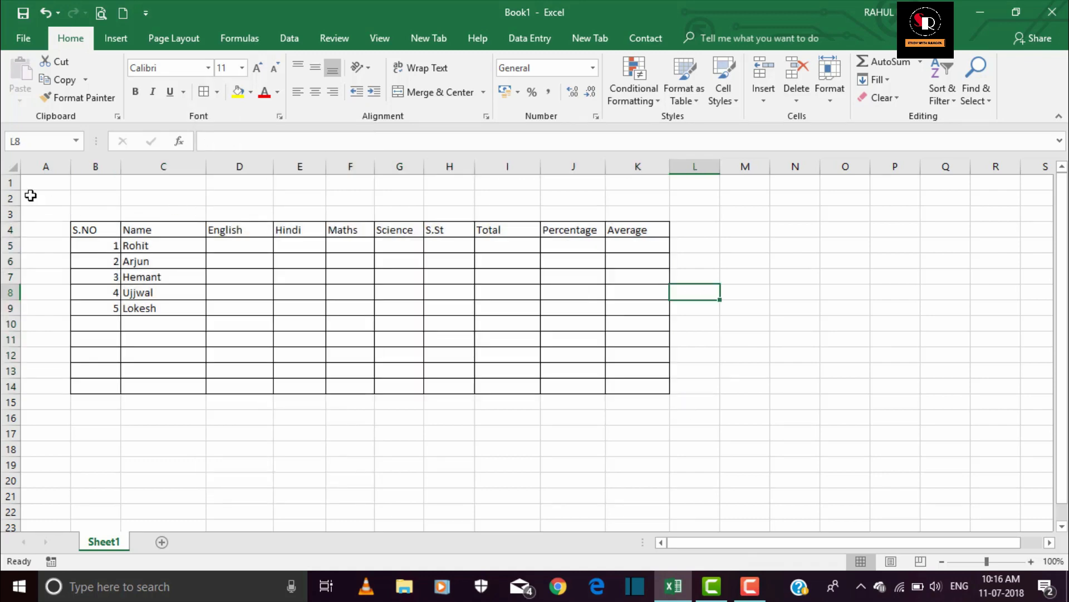
mouse_move(30, 194)
left_mouse_down()
mouse_move(217, 437)
mouse_move(728, 440)
left_mouse_up()
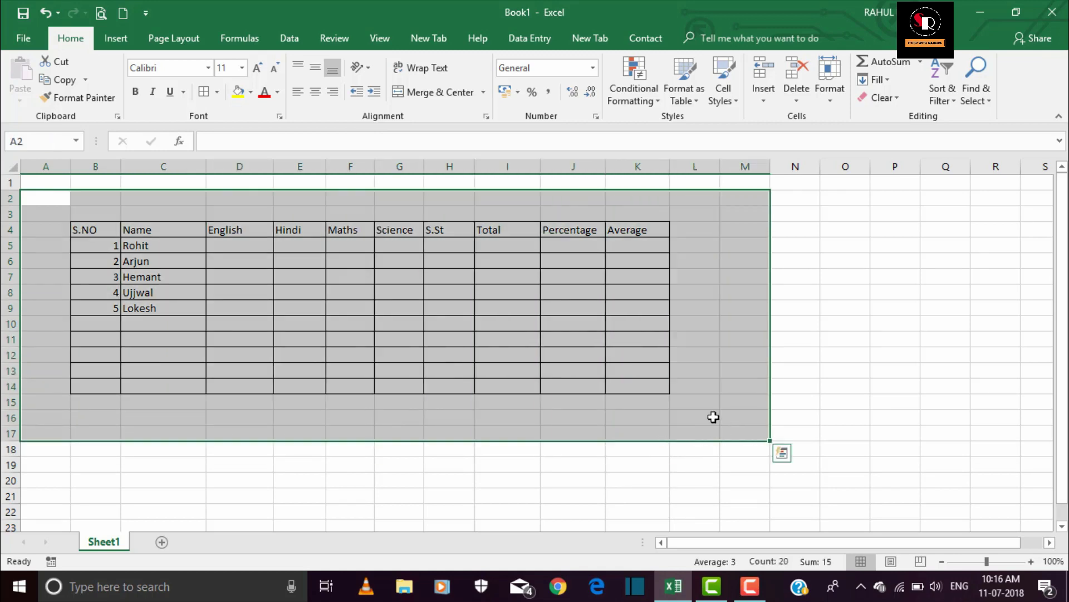
Zoom to Selection so the selected area around the table fills the window.
left_click(381, 39)
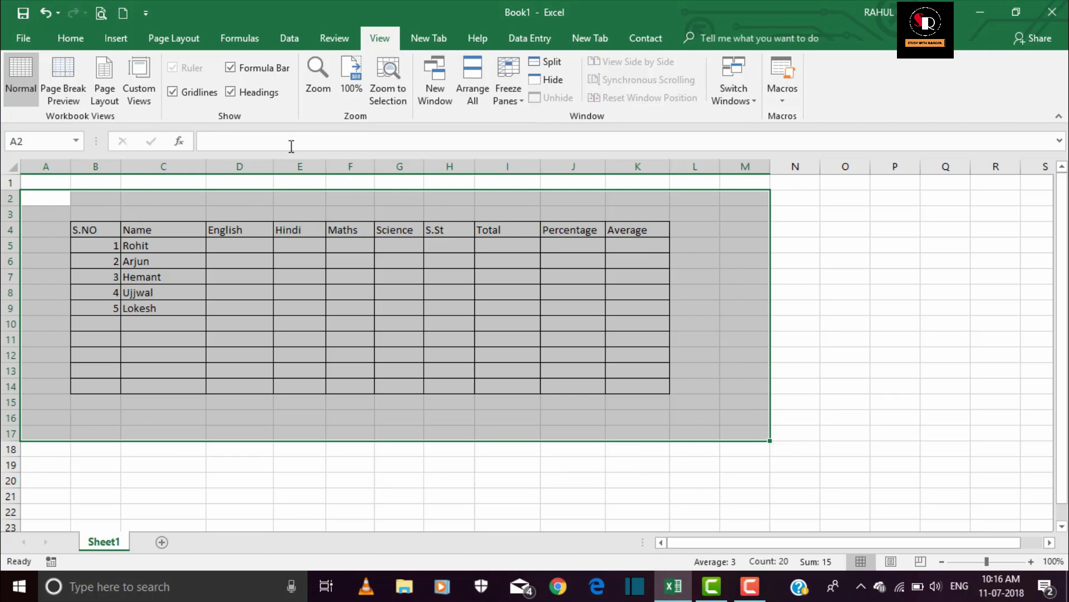
left_click(385, 80)
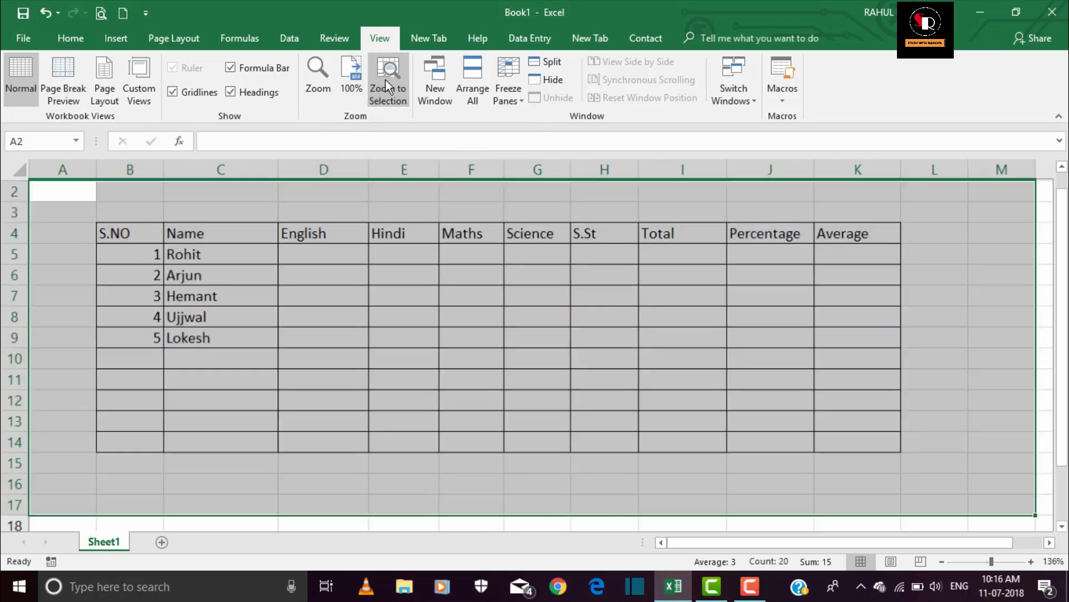
left_click(440, 523)
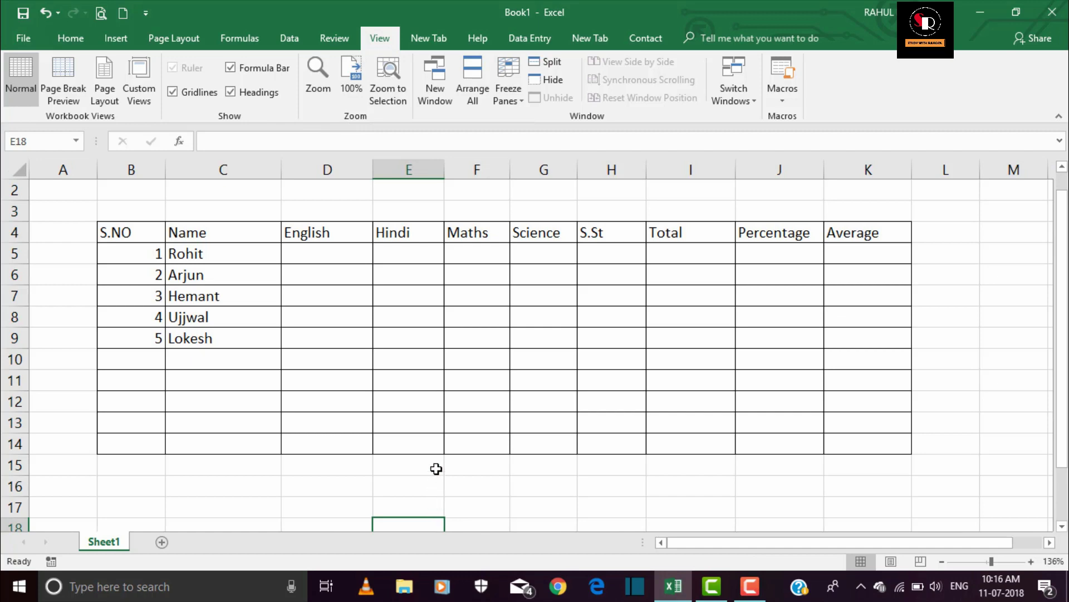
Select the table's heading and student rows, then select B2:K3 above the headings.
left_click(419, 424)
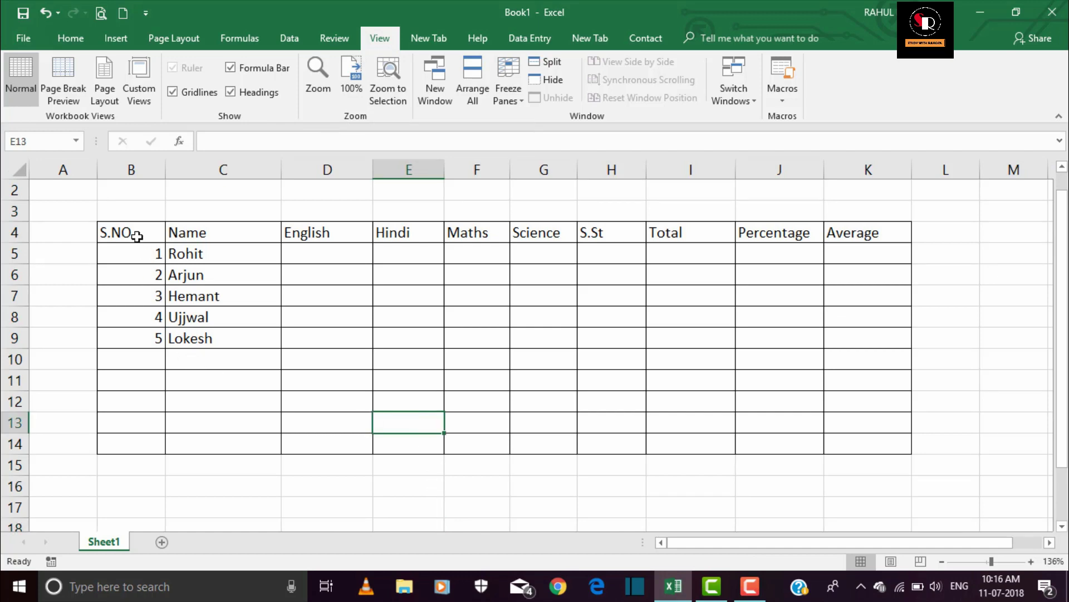
mouse_move(134, 232)
left_mouse_down()
mouse_move(134, 431)
mouse_move(206, 444)
mouse_move(566, 452)
mouse_move(855, 424)
left_mouse_up()
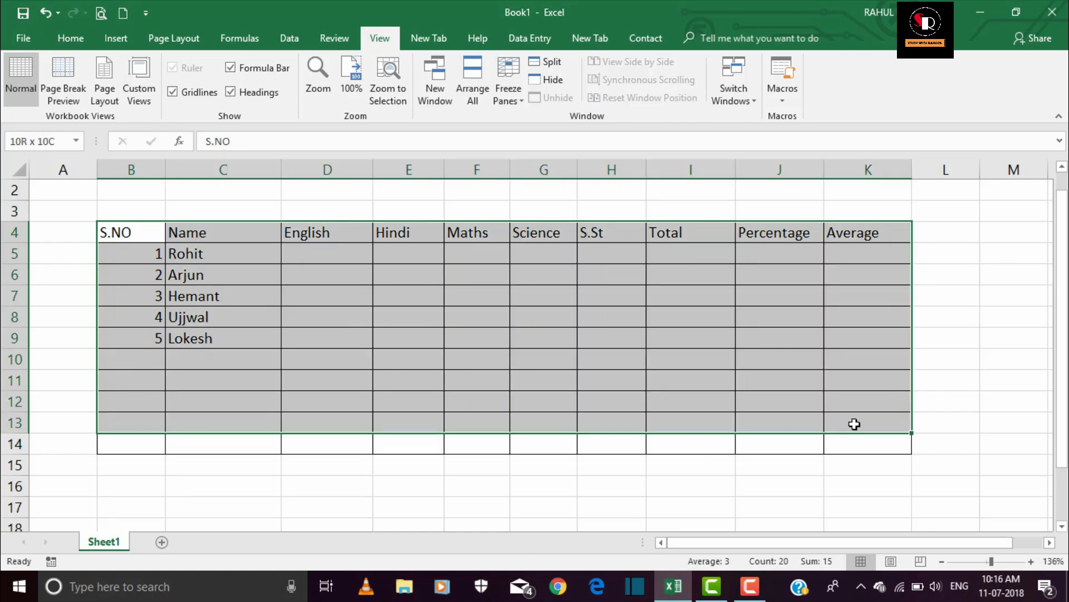
left_click(652, 494)
mouse_move(119, 186)
left_mouse_down()
mouse_move(121, 214)
mouse_move(862, 209)
left_mouse_up()
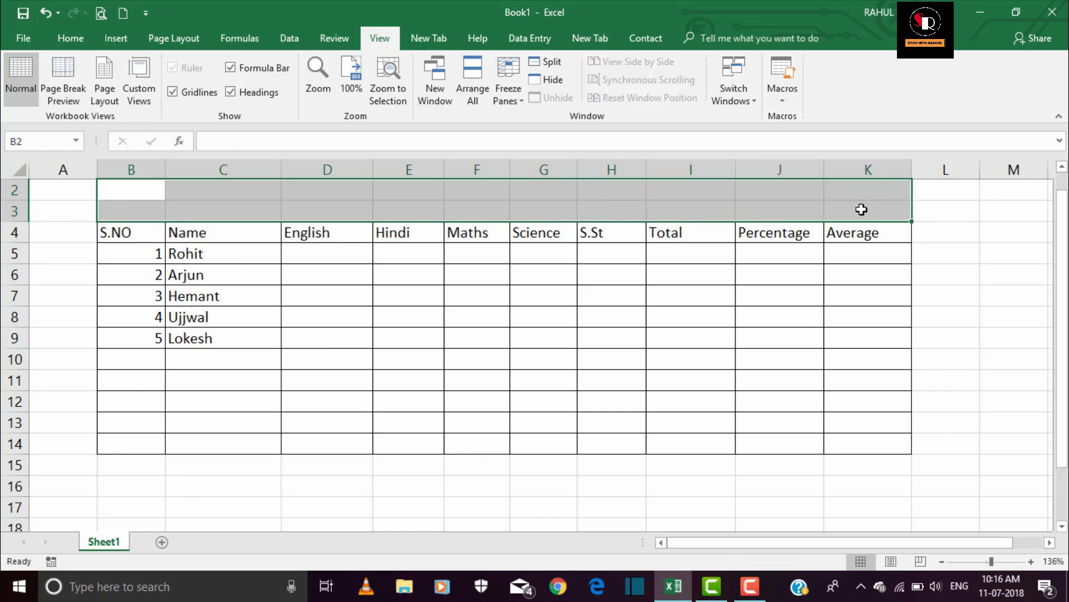
Merge and centre B2:K3 and enter the title 'Marks Of Students'.
left_click(73, 35)
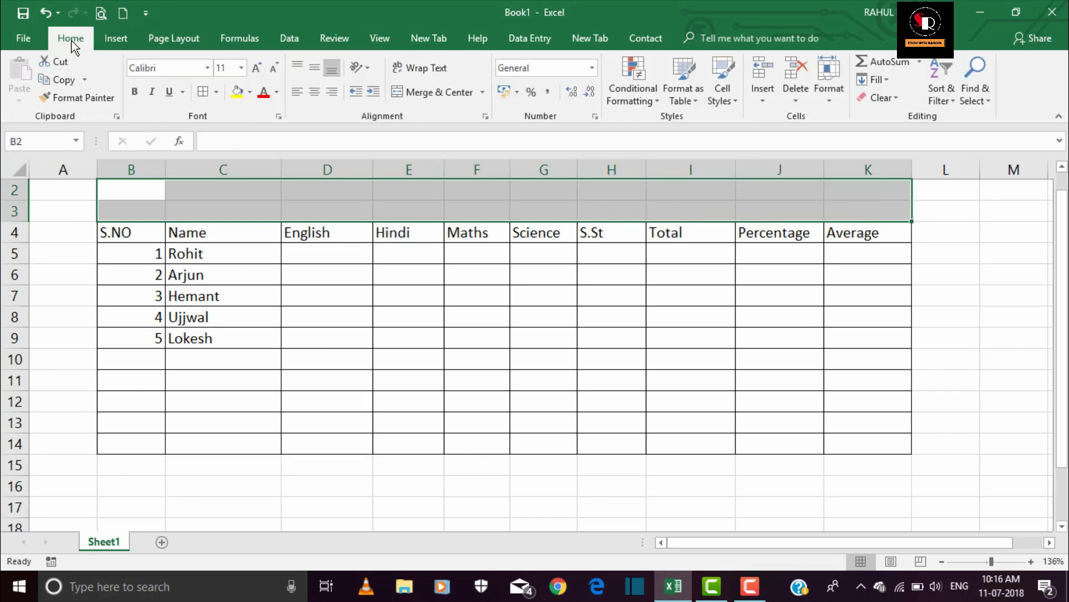
left_click(440, 93)
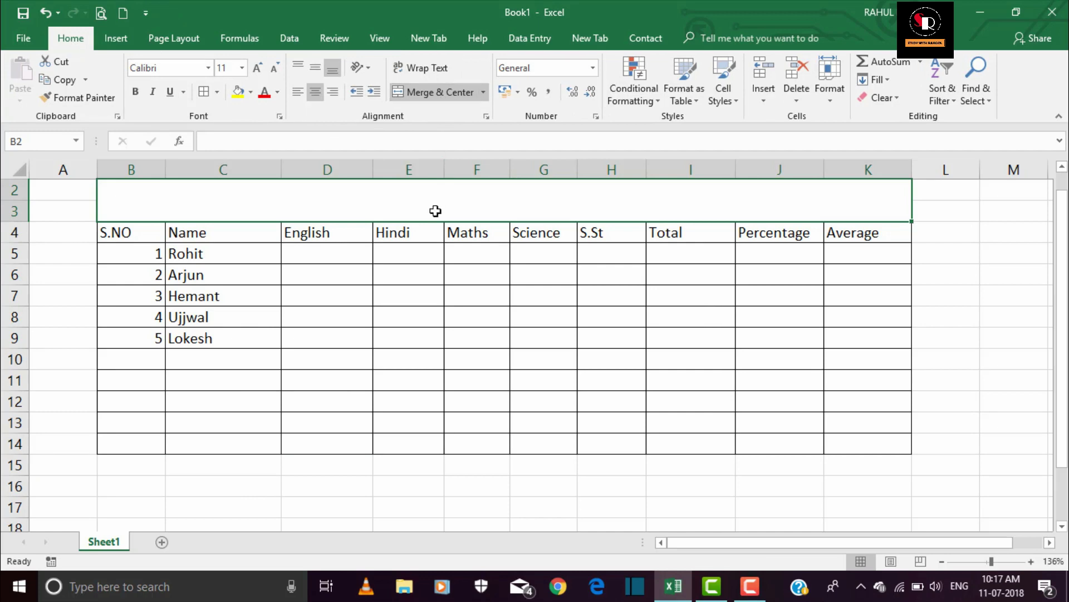
type("Mar")
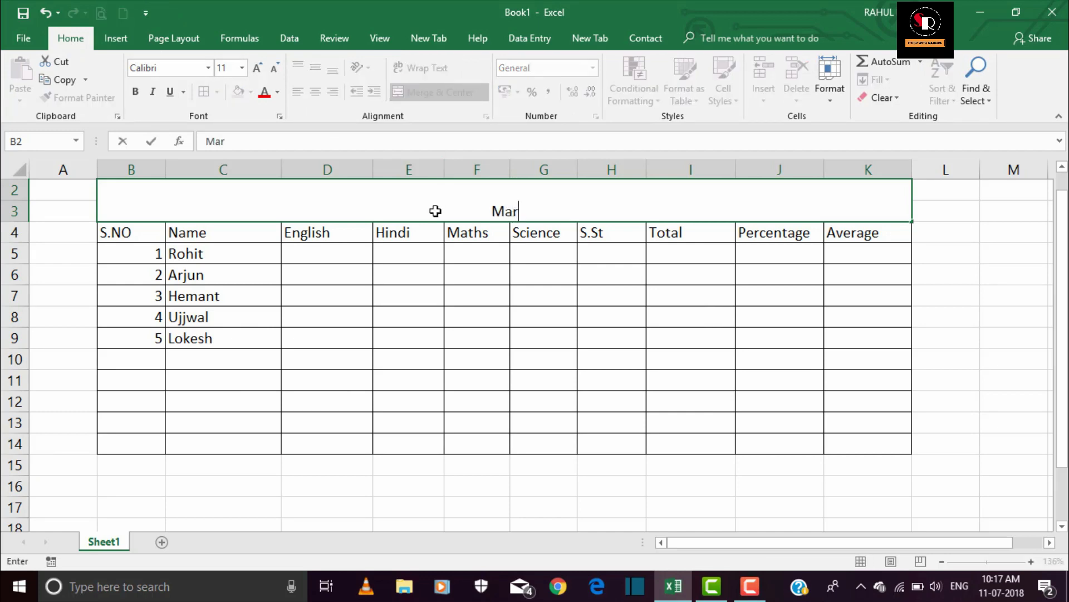
type("ksheet")
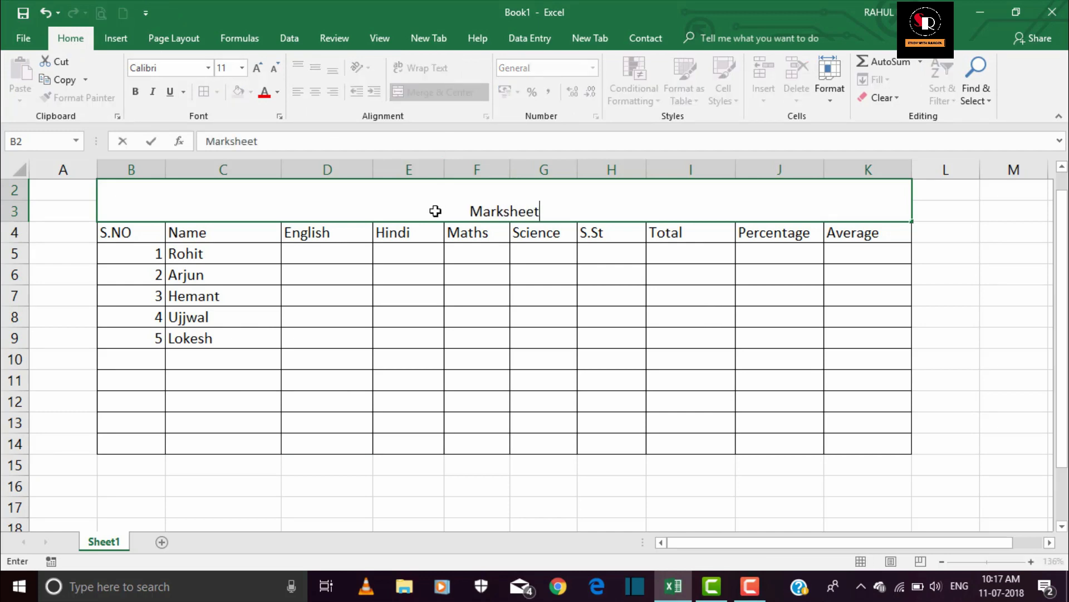
type(" O")
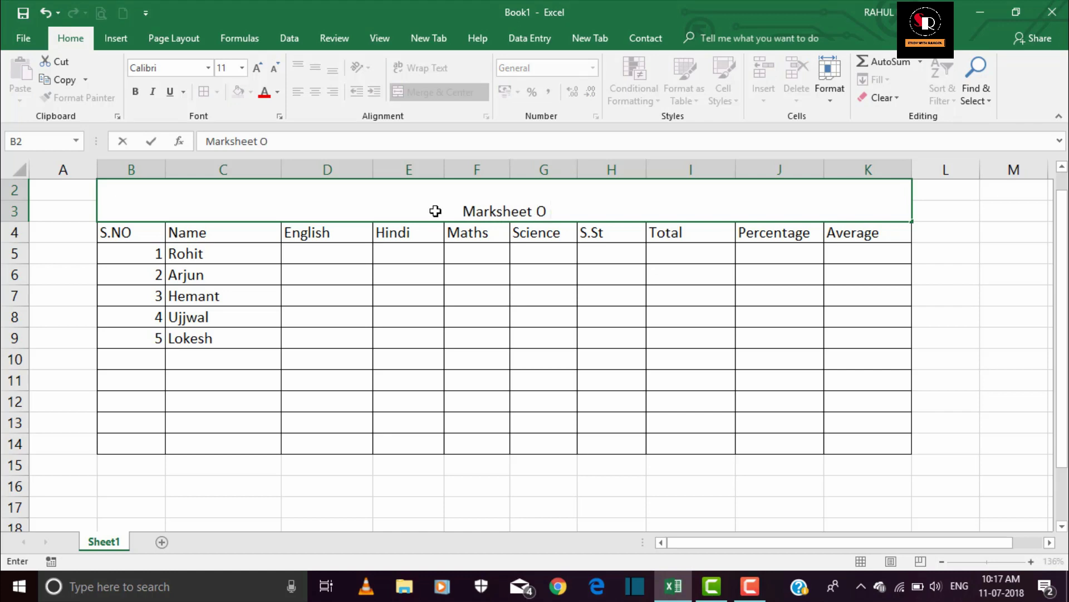
key("BackSpace")
key("BackSpace")
key("BackSpace")
key("BackSpace")
key("BackSpace")
key("BackSpace")
type(" Of Stud")
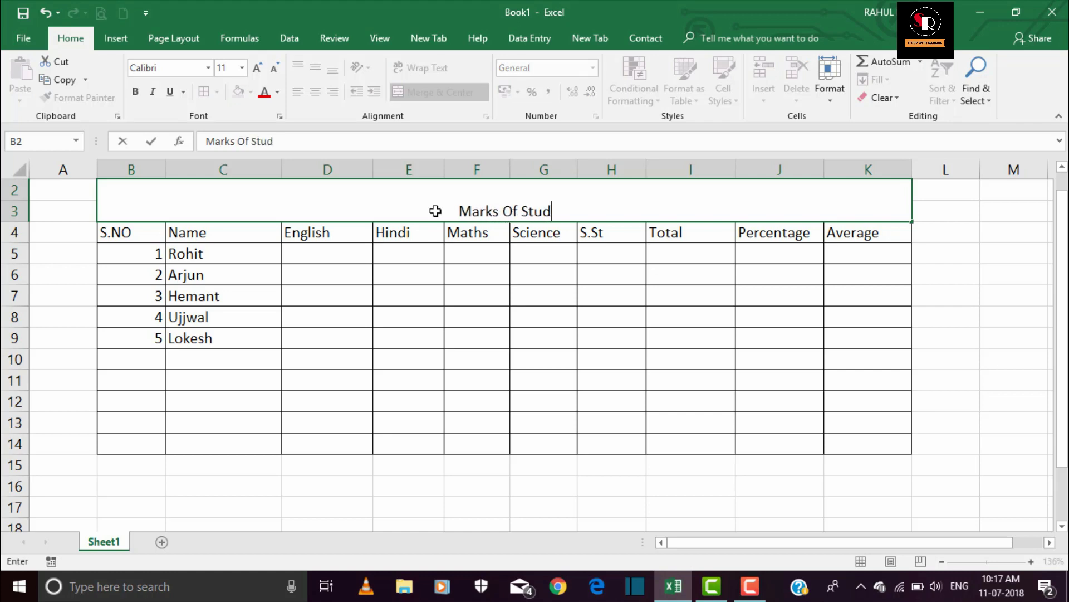
type("ents")
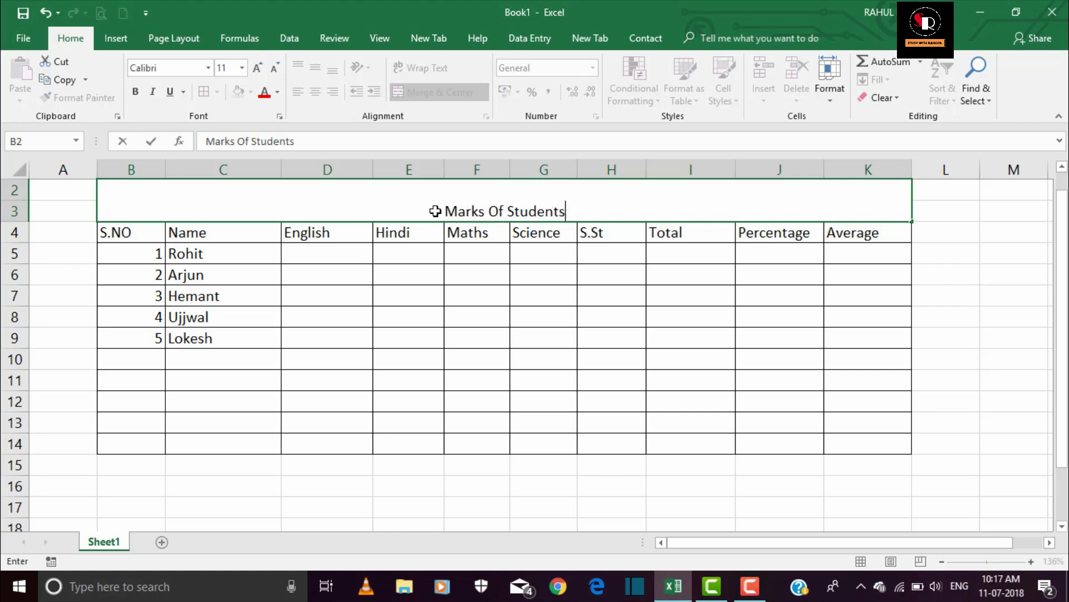
Set the title font to Algerian.
left_click(277, 93)
left_click(209, 68)
left_click(209, 67)
left_click(206, 180)
Format the title text as Algerian, size 20.
triple_click(470, 213)
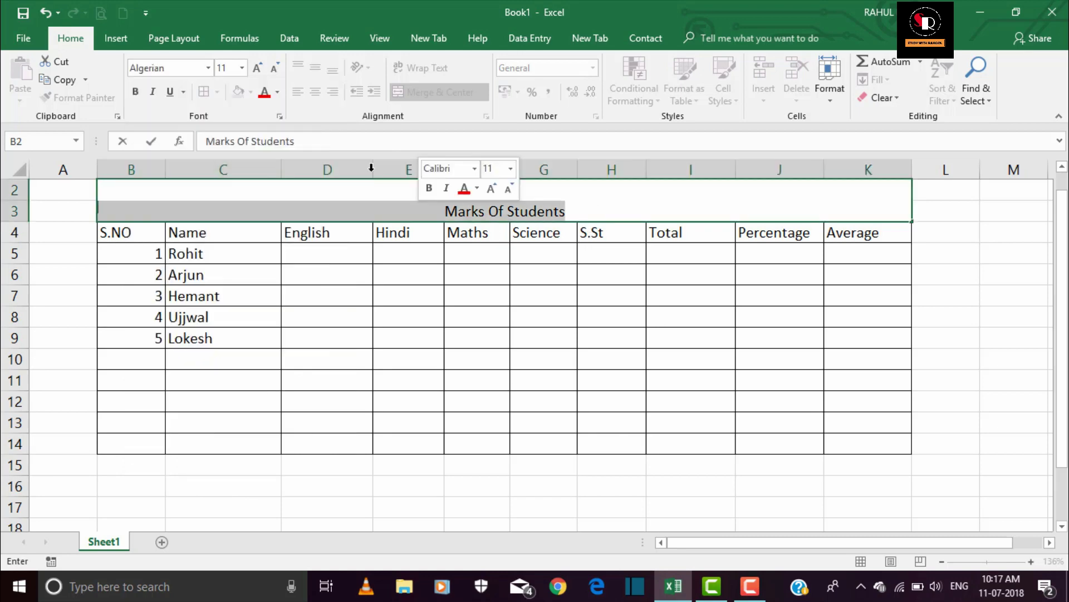
left_click(210, 67)
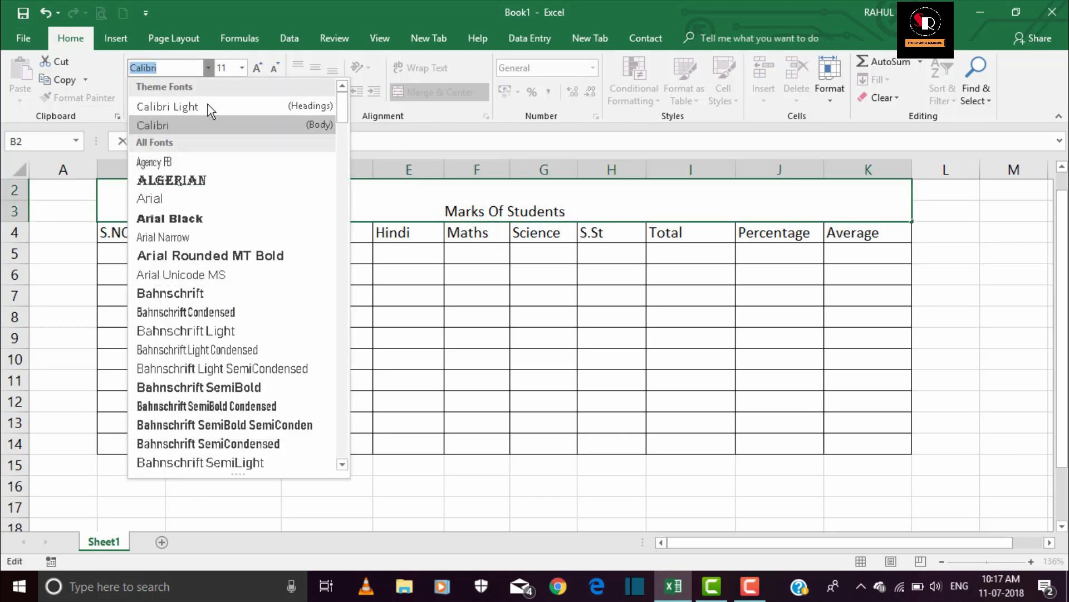
left_click(195, 182)
left_click(241, 67)
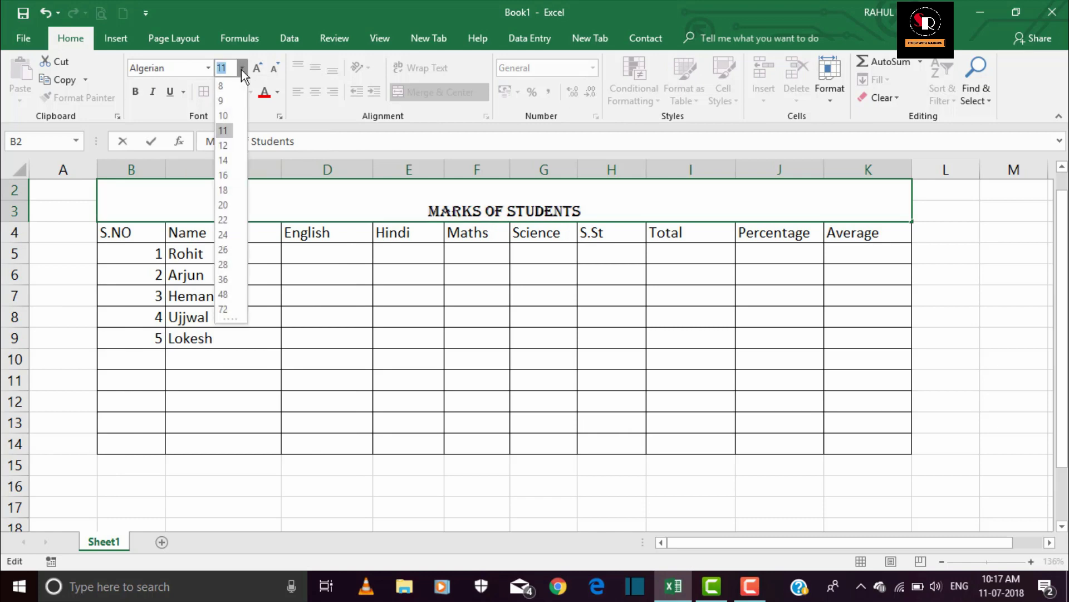
left_click(223, 205)
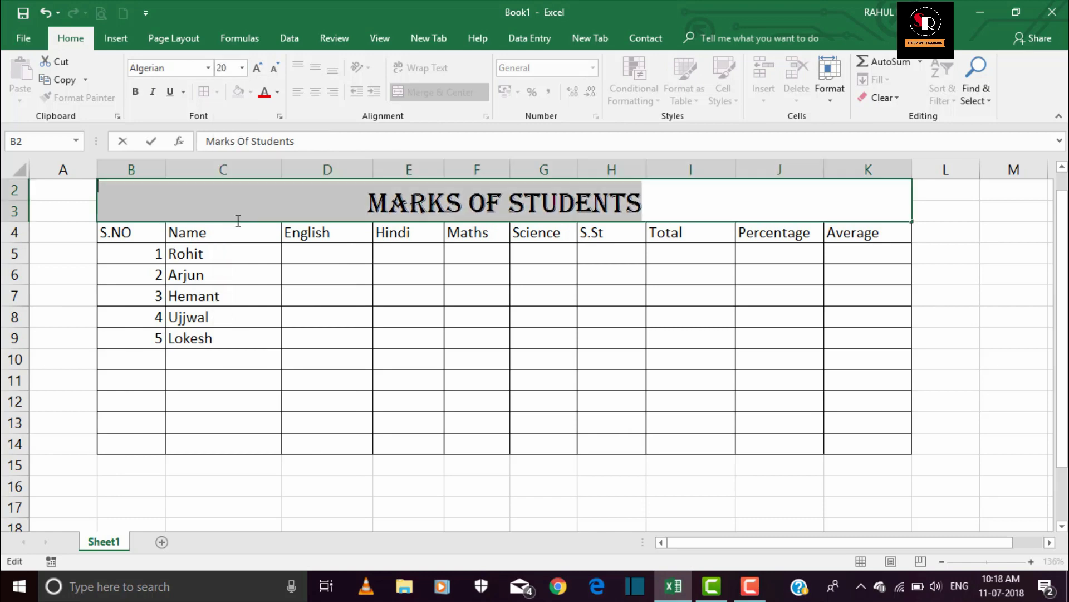
Give the merged title cell a peach fill, then select the whole table B2:K14.
left_click(1006, 214)
left_click(793, 198)
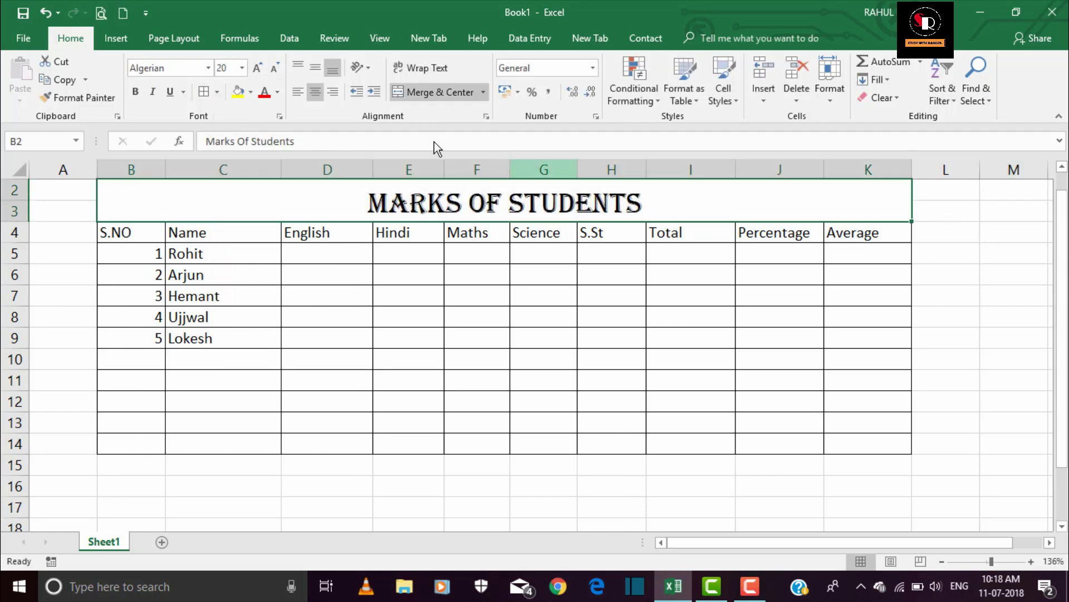
left_click(249, 92)
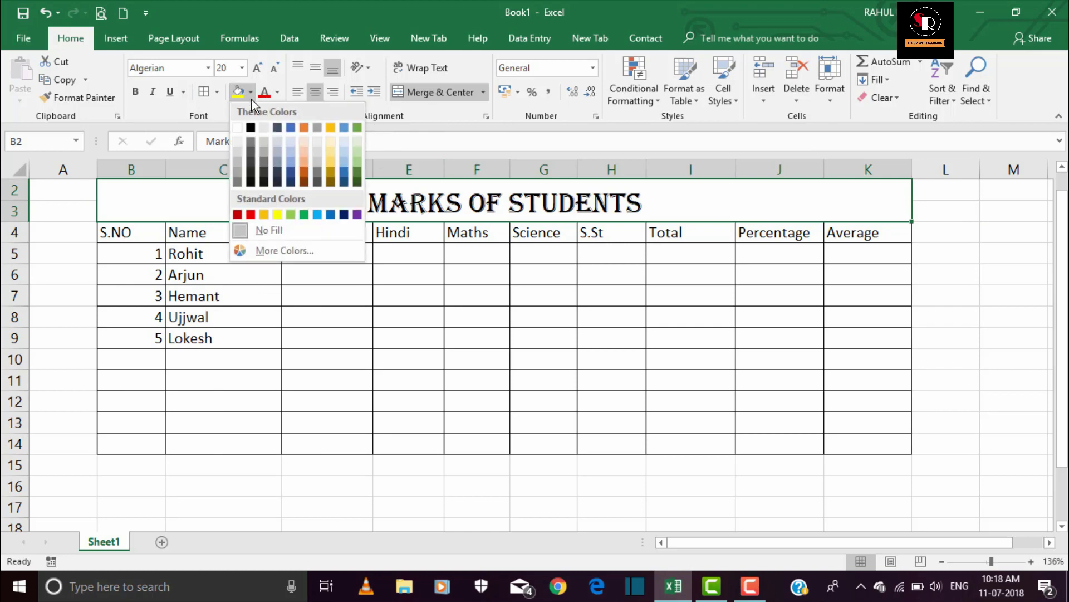
left_click(303, 153)
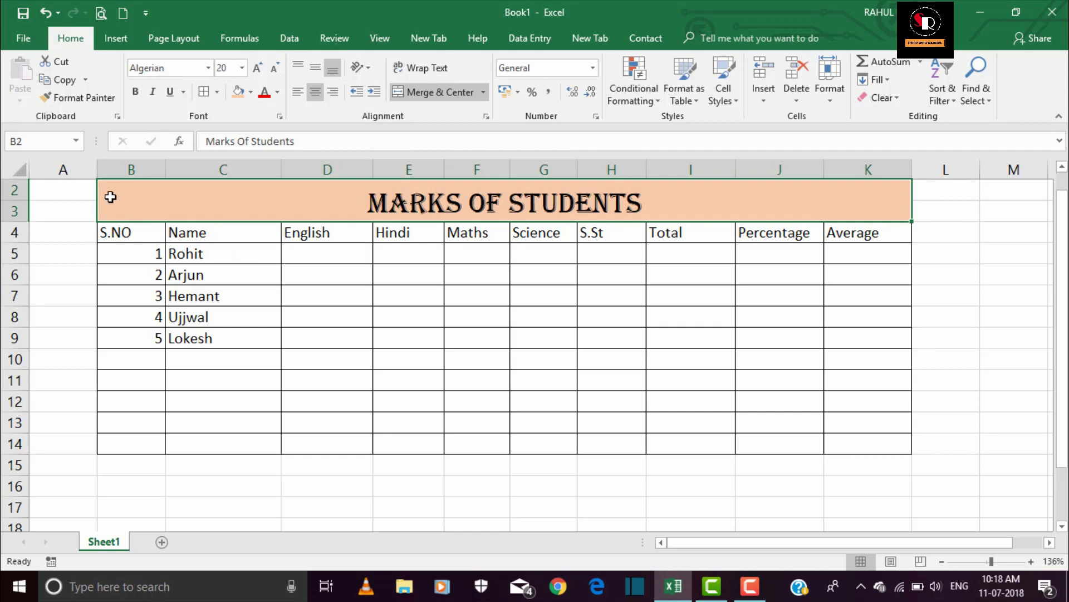
mouse_move(110, 197)
left_mouse_down()
mouse_move(409, 453)
mouse_move(422, 443)
left_mouse_up()
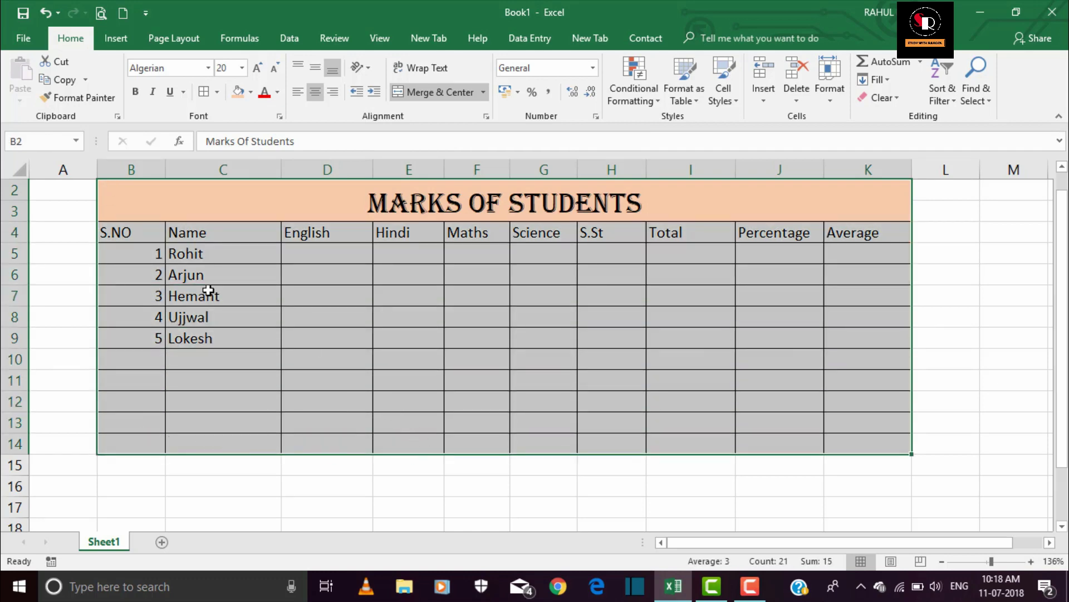
Apply Thick Outside Borders around B2:K14 and deselect to check the frame.
left_click(217, 90)
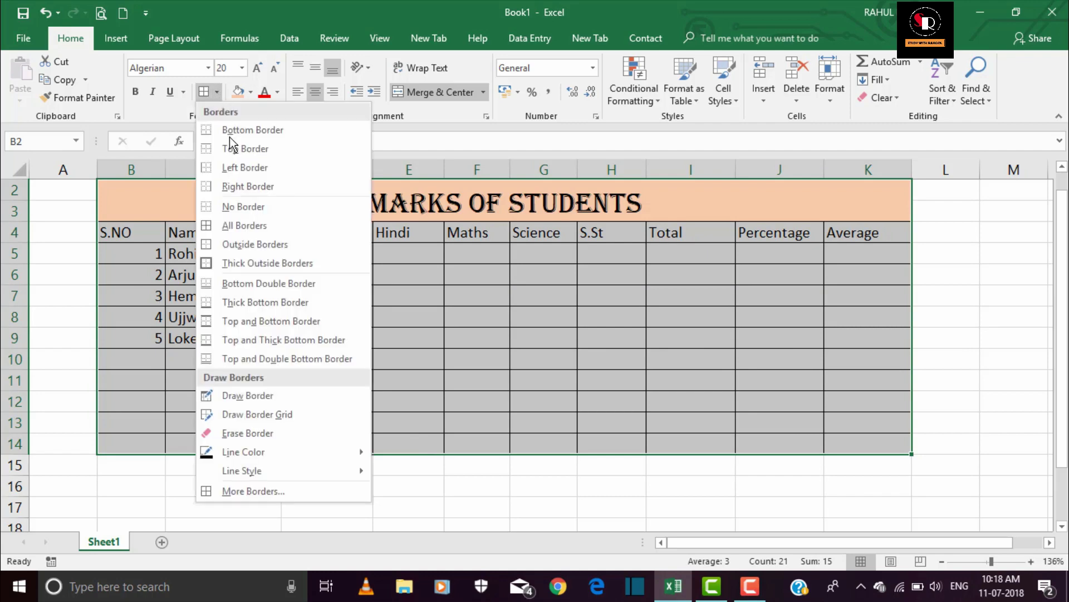
left_click(223, 263)
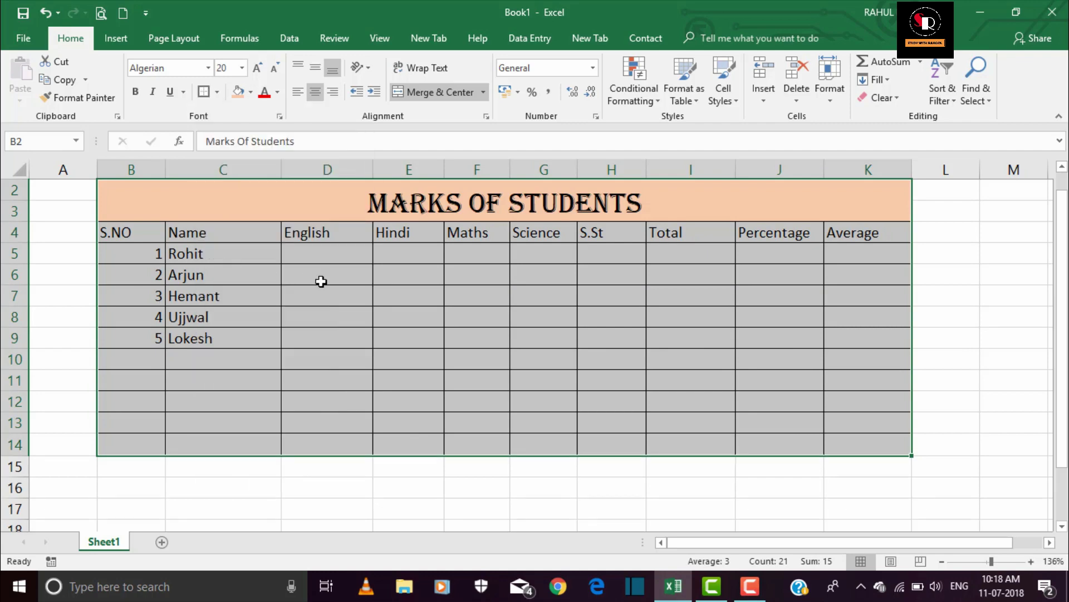
left_click(941, 301)
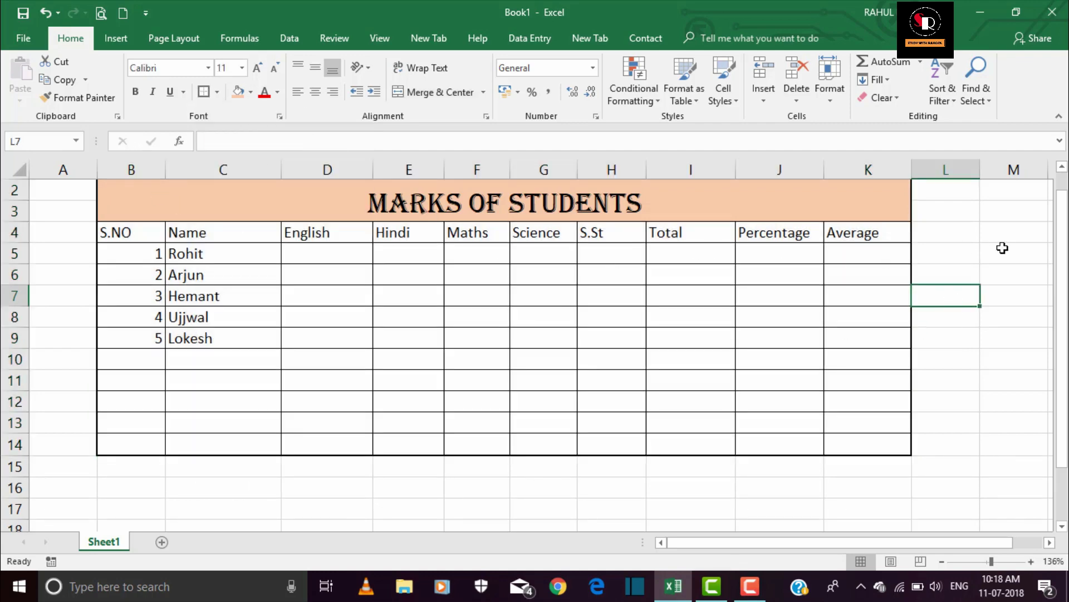
left_click_drag(1061, 214, 1064, 192)
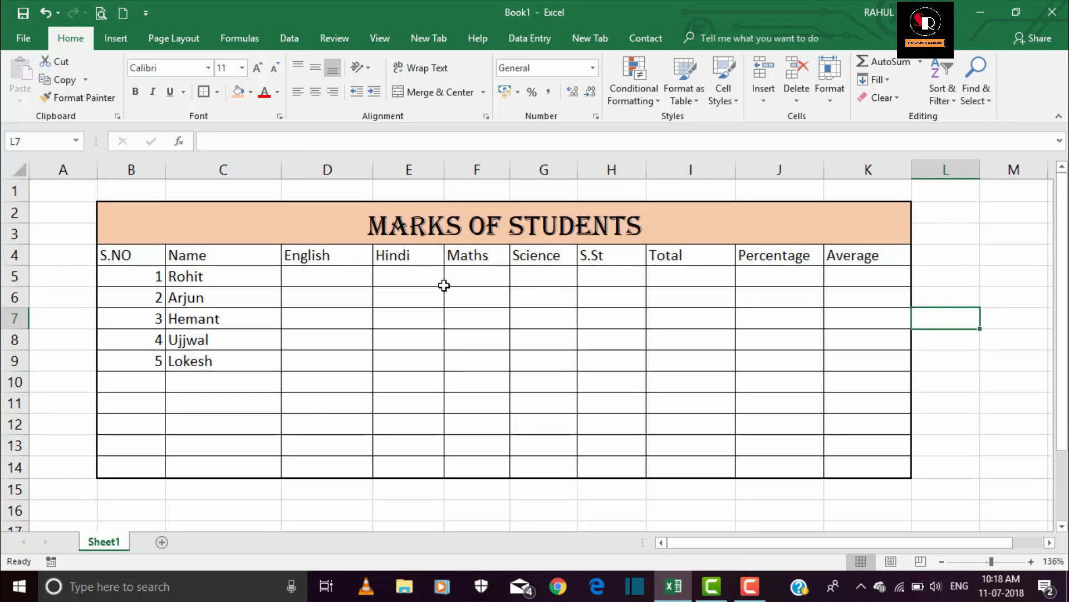
left_click(464, 337)
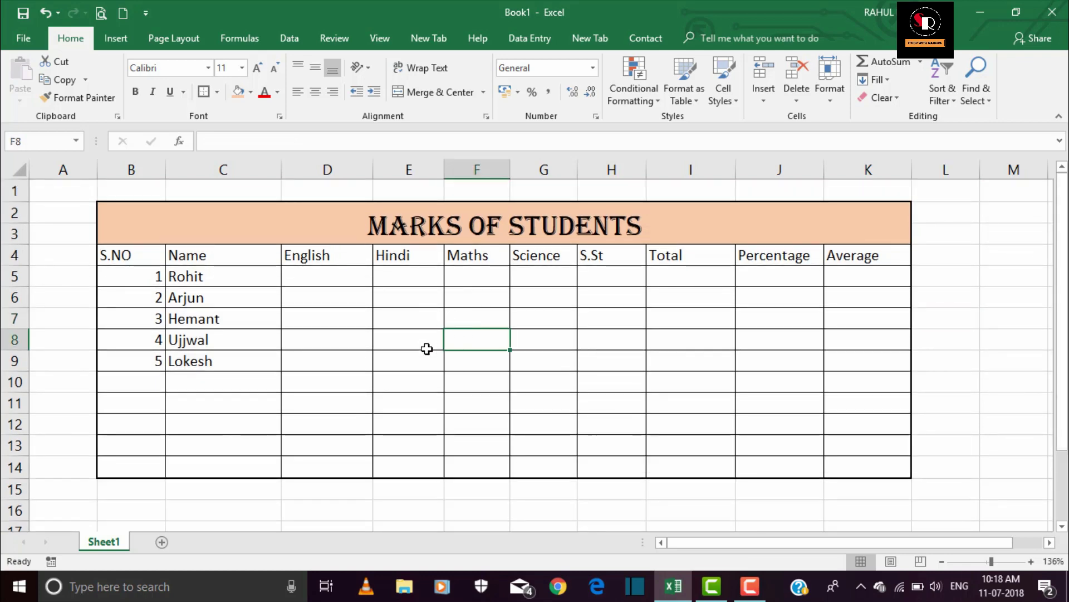
Enter the five students' marks in D5:H9, starting 35, 85, 74, 65, 41.
left_click(342, 276)
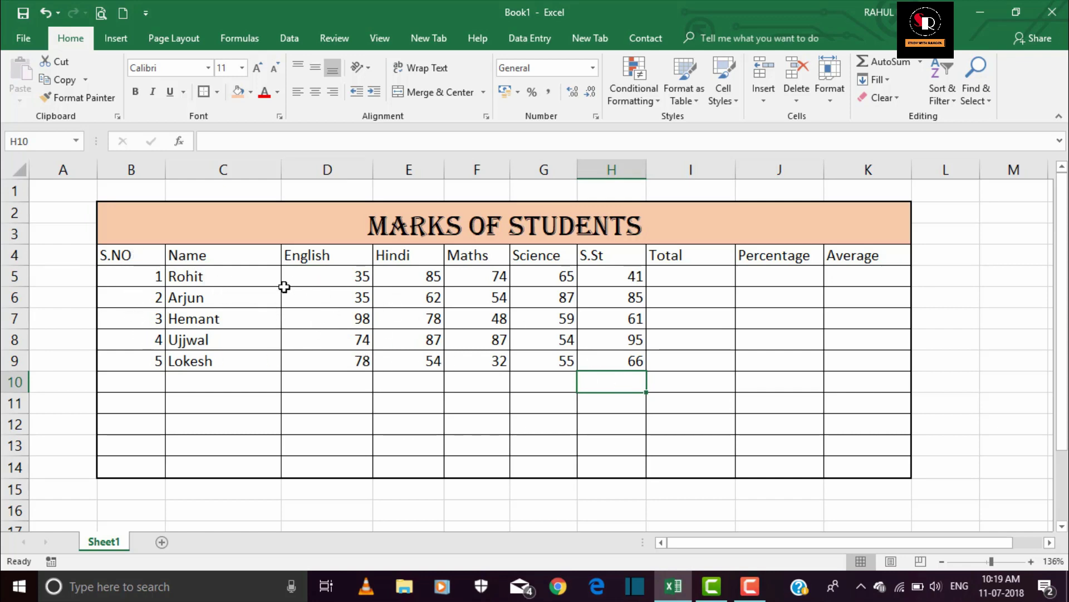
left_click(683, 279)
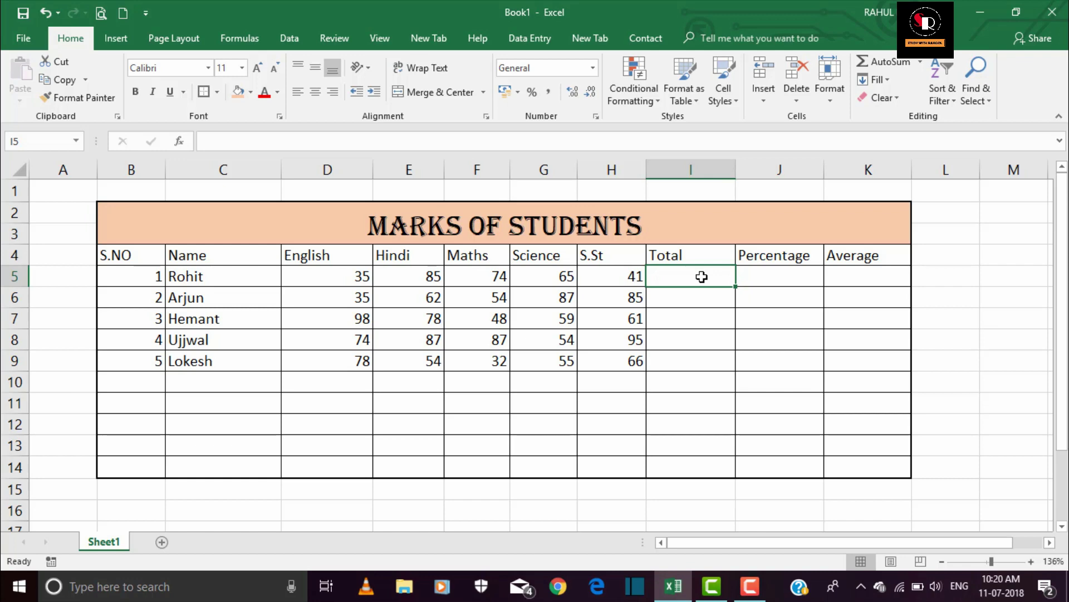
Select Rohit's marks plus his Total cell I5 and AutoSum them to 300.
left_click_drag(335, 276, 621, 286)
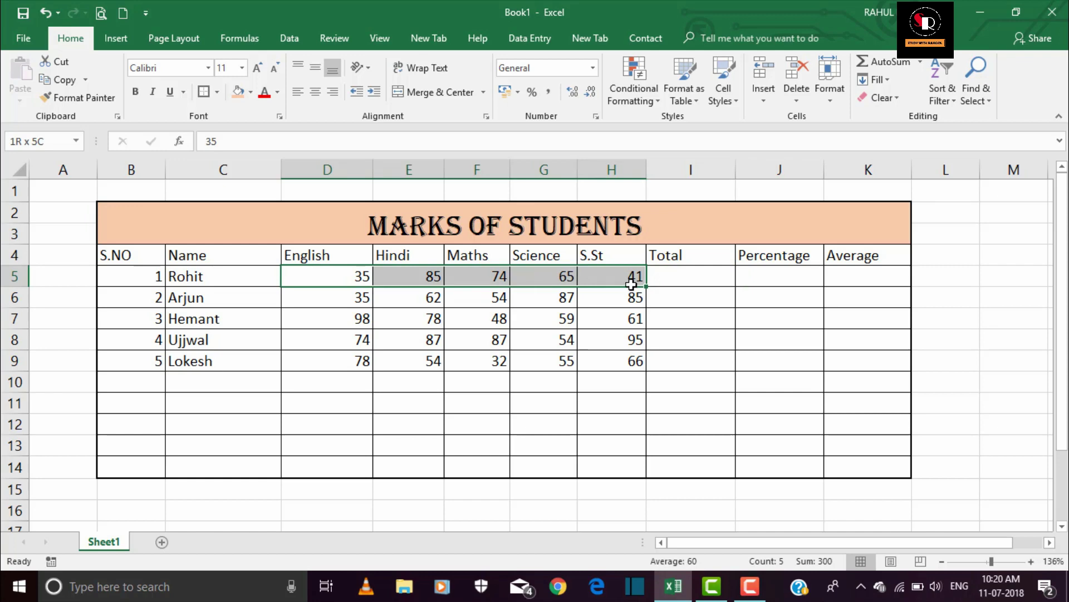
left_click_drag(632, 284, 692, 277)
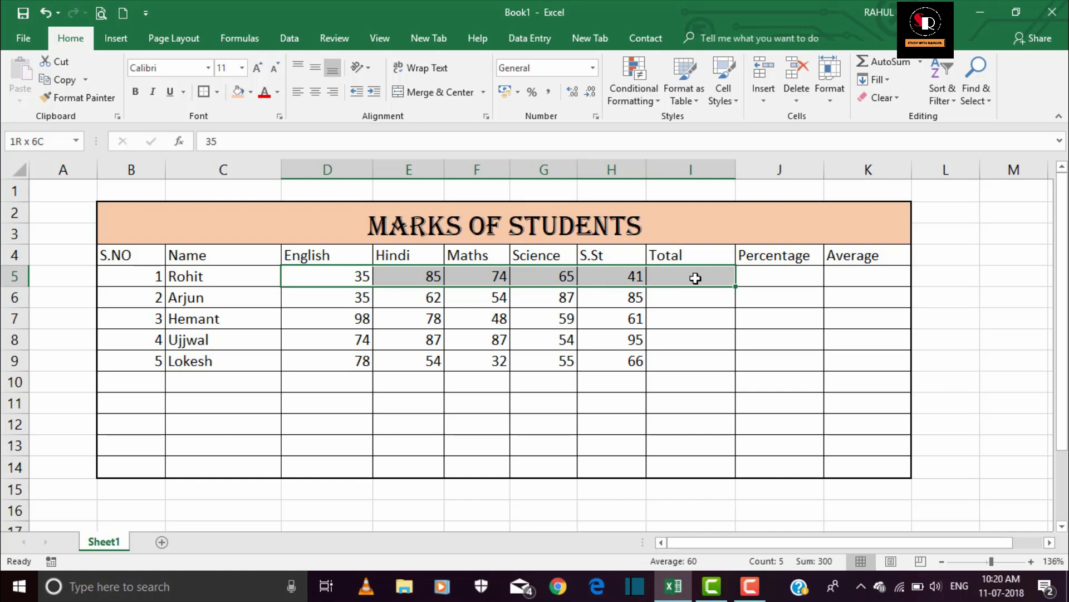
left_click_drag(696, 278, 696, 278)
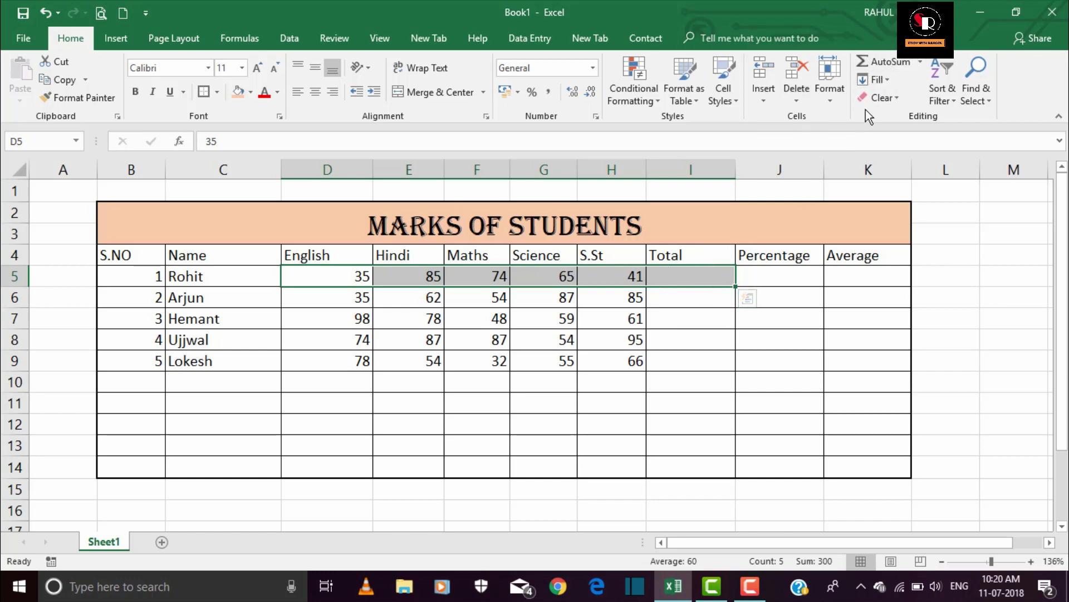
left_click(888, 61)
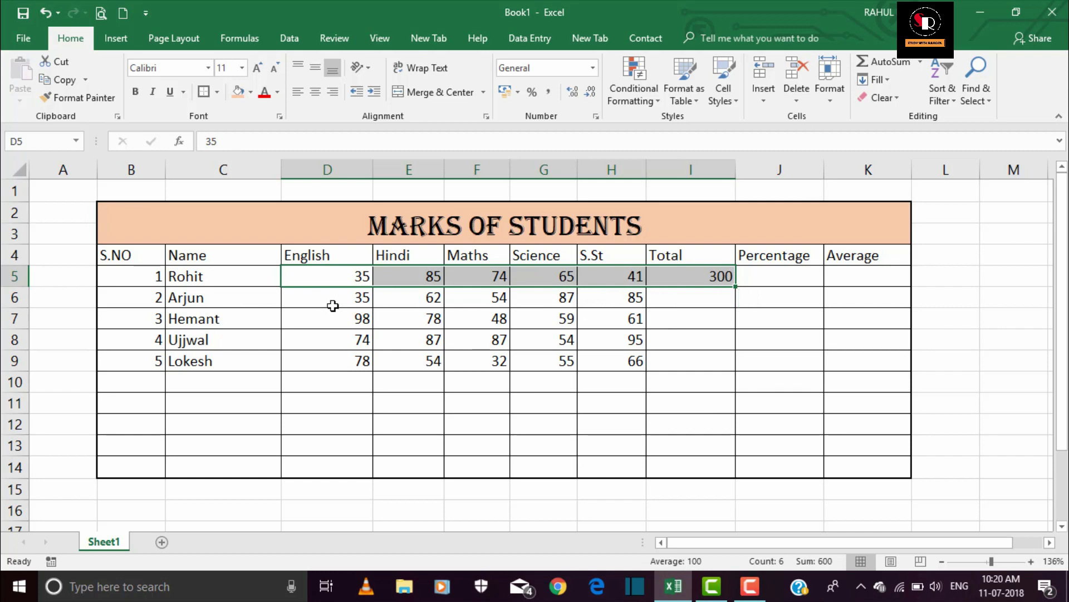
AutoSum Arjun's row (323), then D5:I9 for Hemant 344, Ujjwal 397, Lokesh 285.
left_click_drag(332, 300, 698, 302)
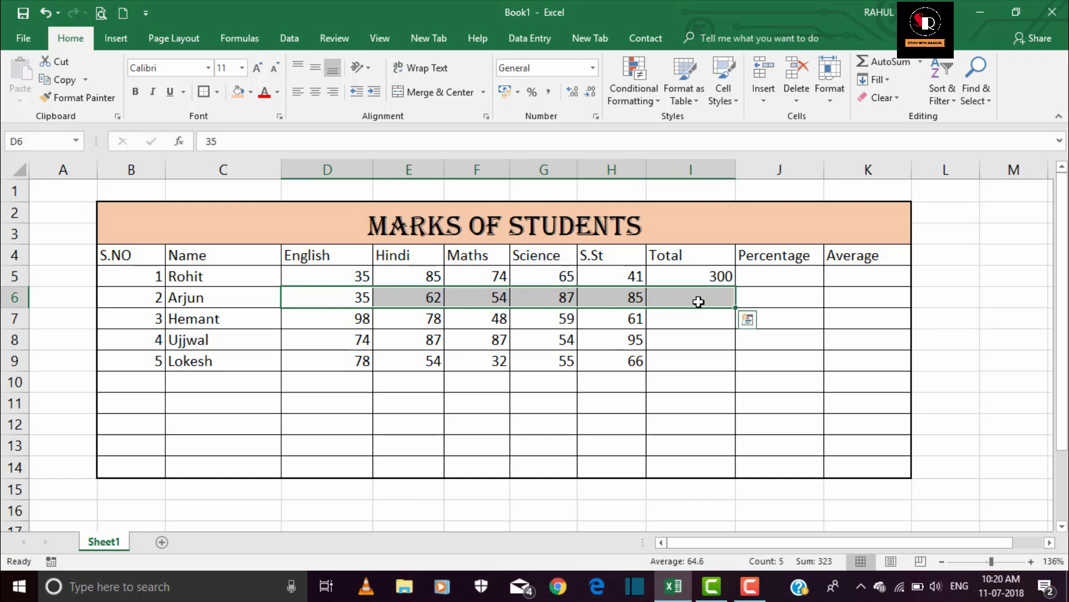
left_click(883, 58)
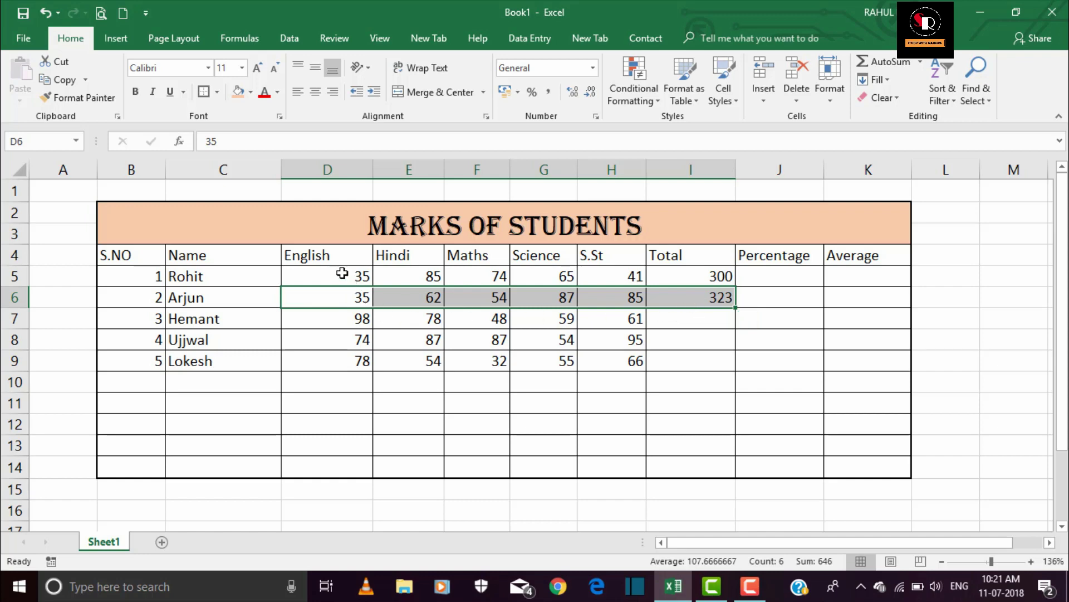
left_click_drag(341, 272, 341, 362)
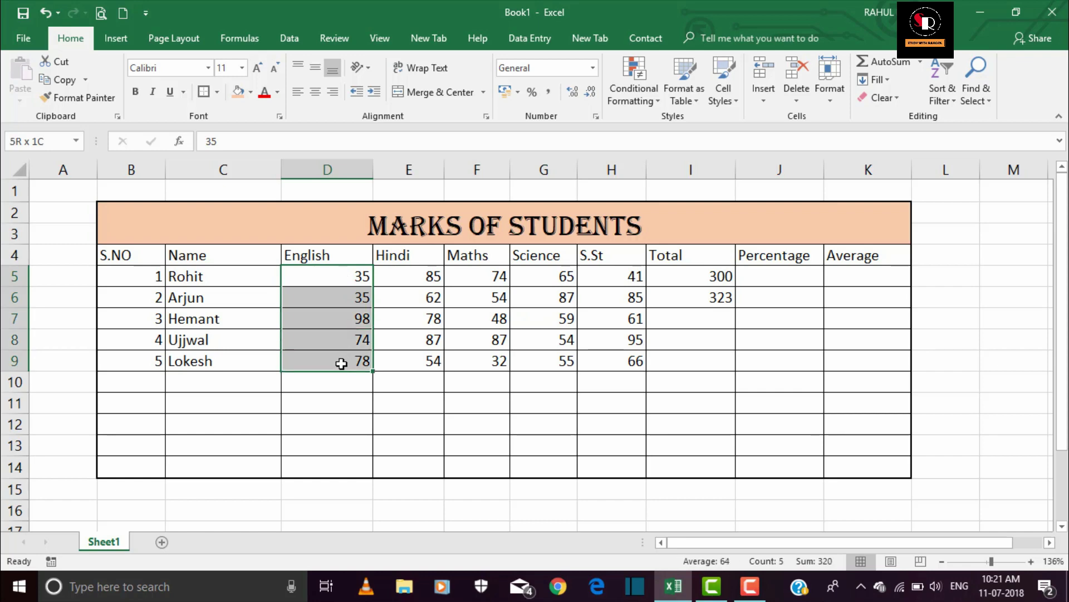
left_click_drag(341, 363, 708, 368)
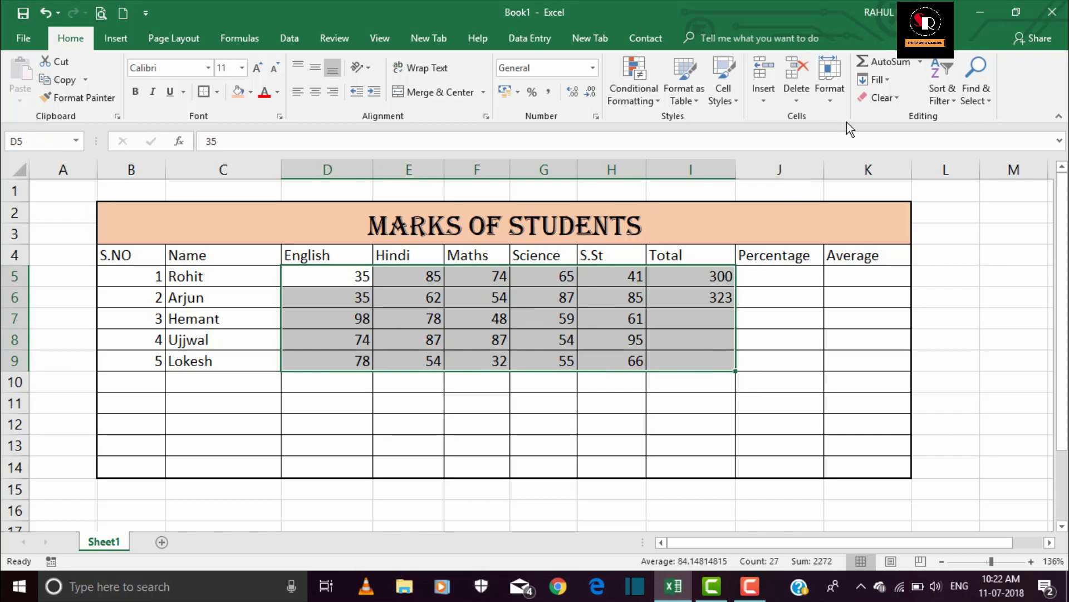
left_click(887, 60)
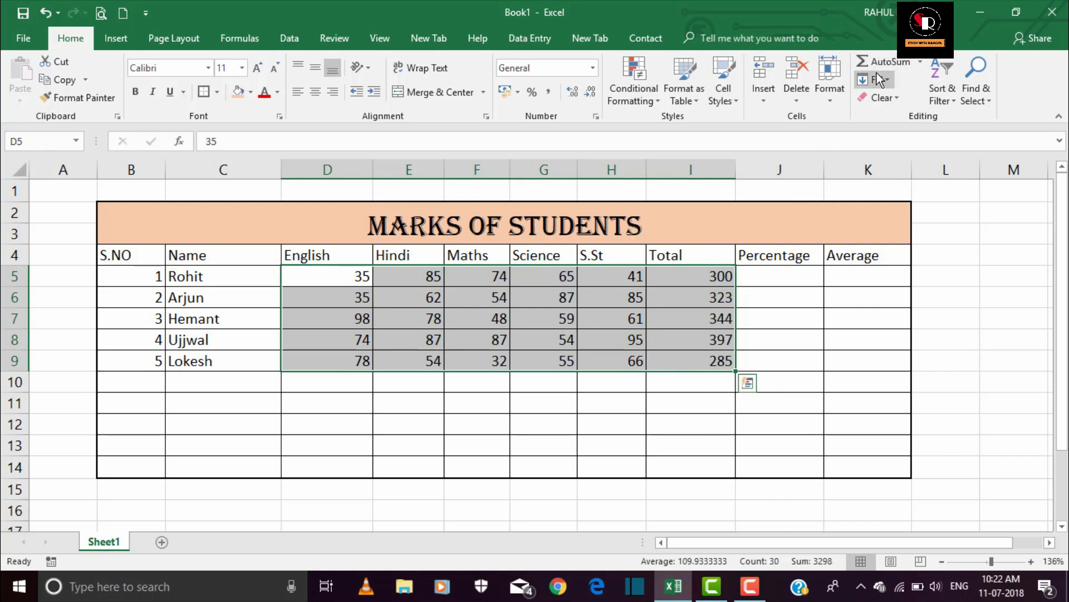
left_click(682, 404)
Inspect the SUM formulas in the Total cells, then delete the five totals in I5:I9.
left_click(726, 276)
left_click(722, 298)
left_click(726, 341)
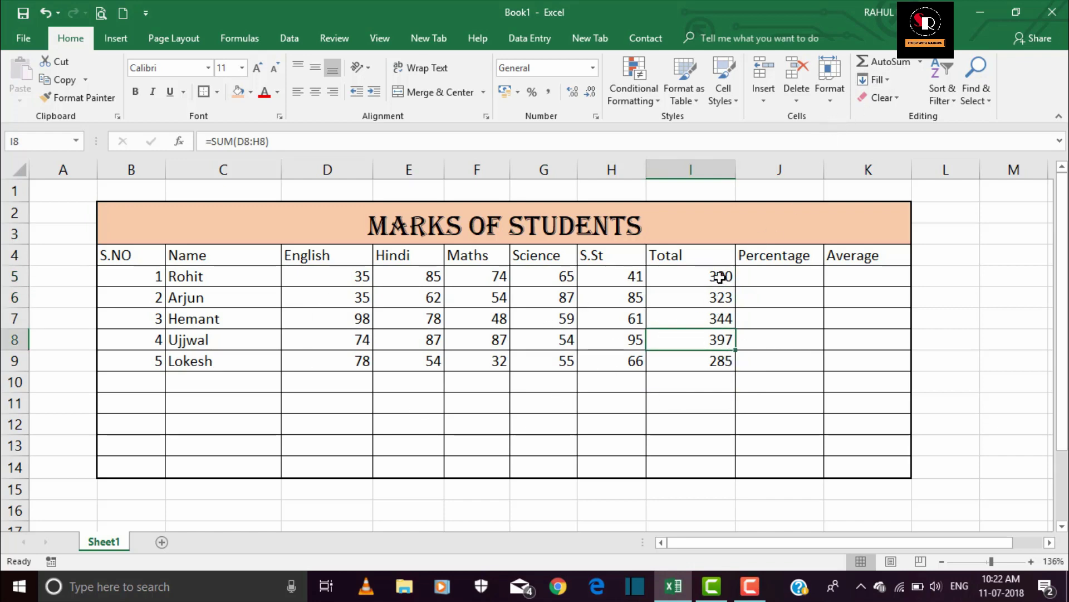
left_click_drag(711, 276, 705, 360)
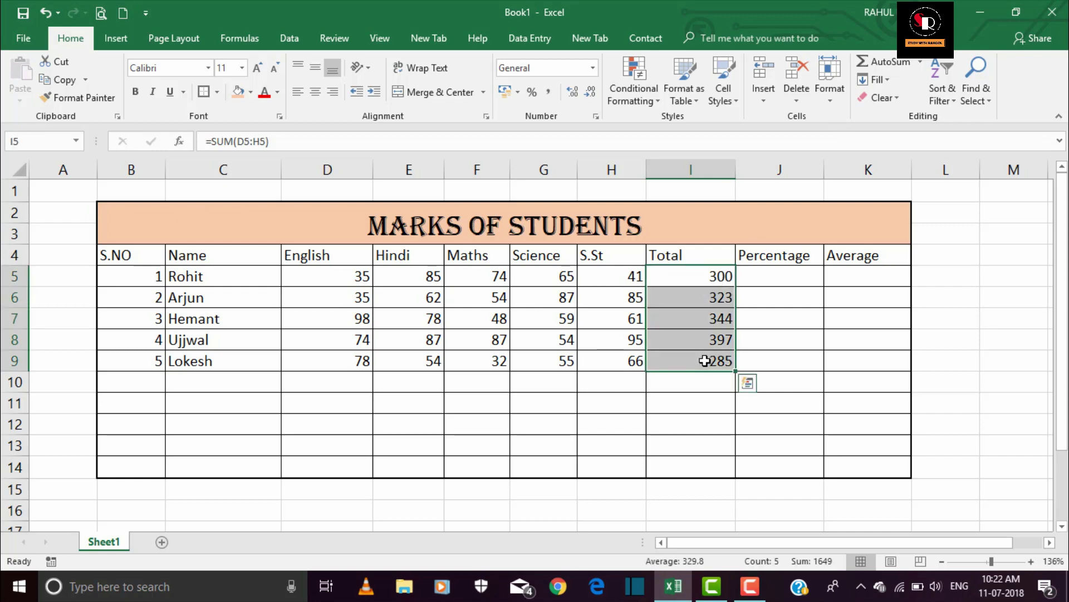
key("Delete")
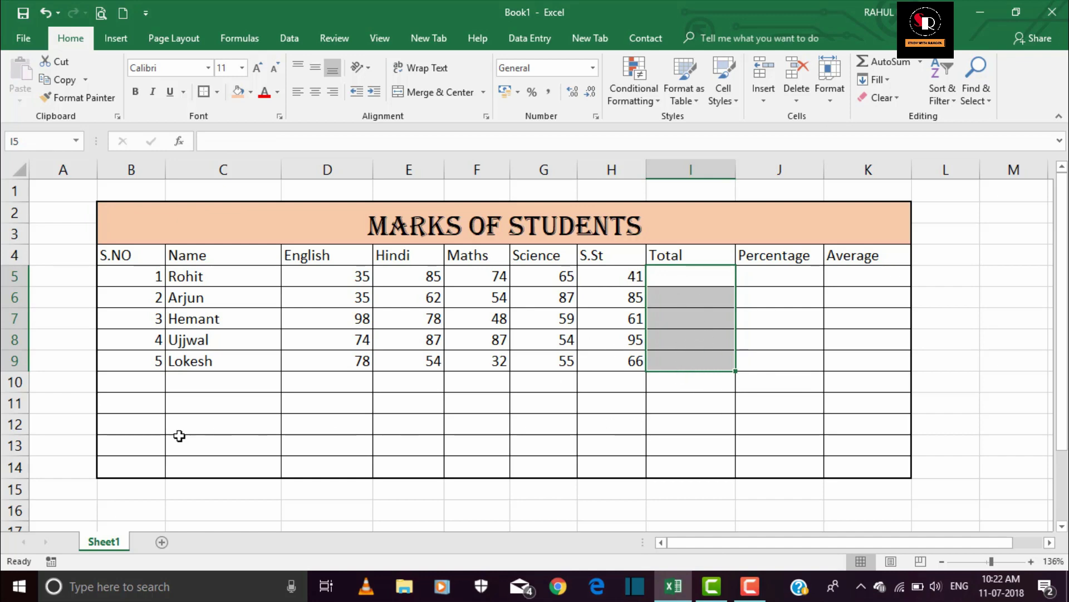
left_click(681, 402)
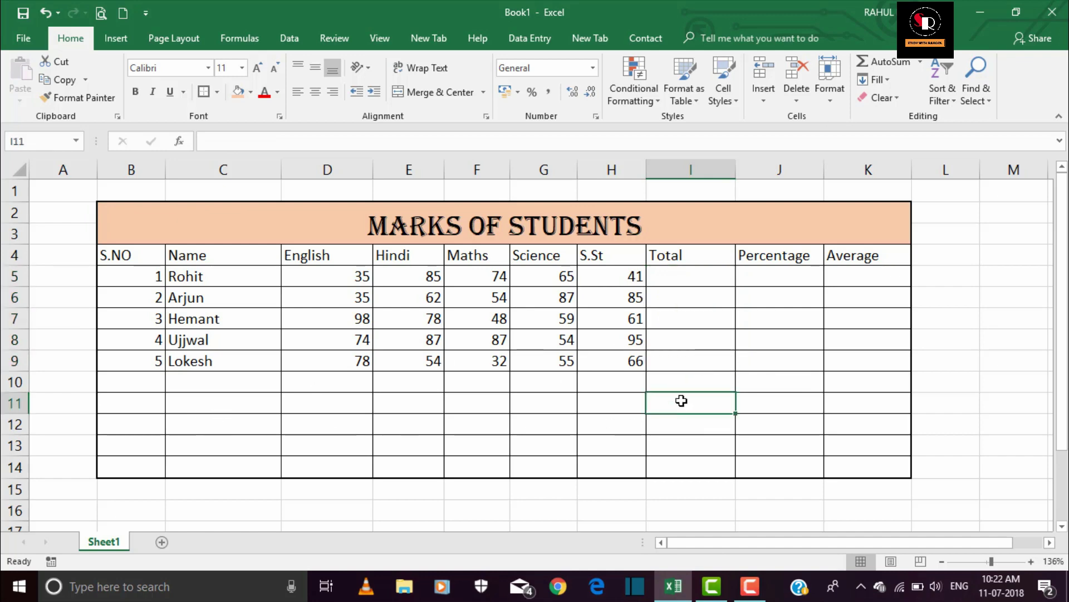
Enter =SUM(D5:H5) in the first student's Total cell I5, giving 300.
left_click(700, 277)
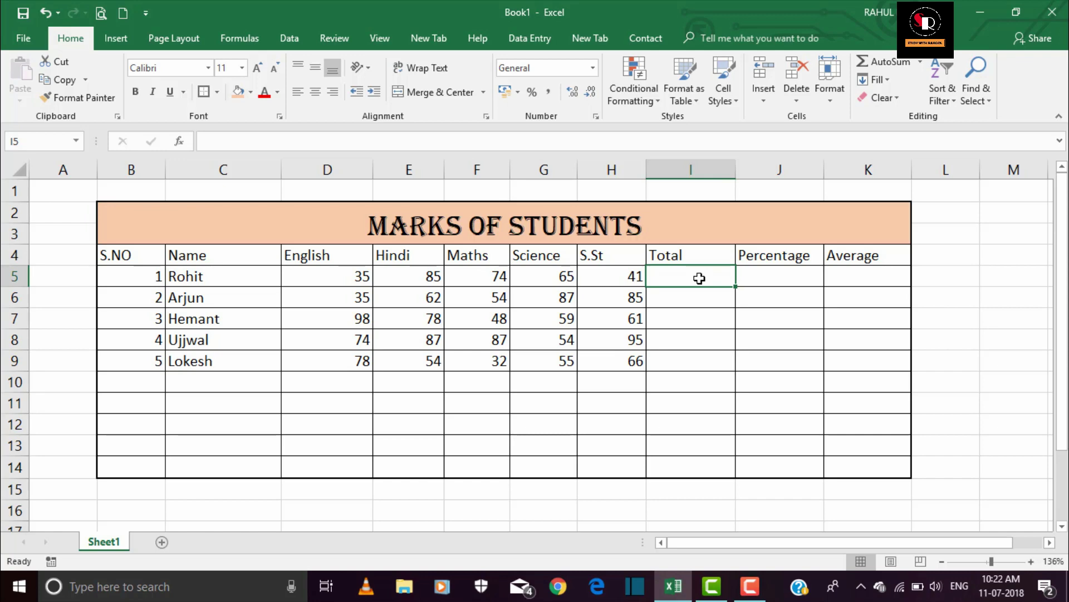
type("=")
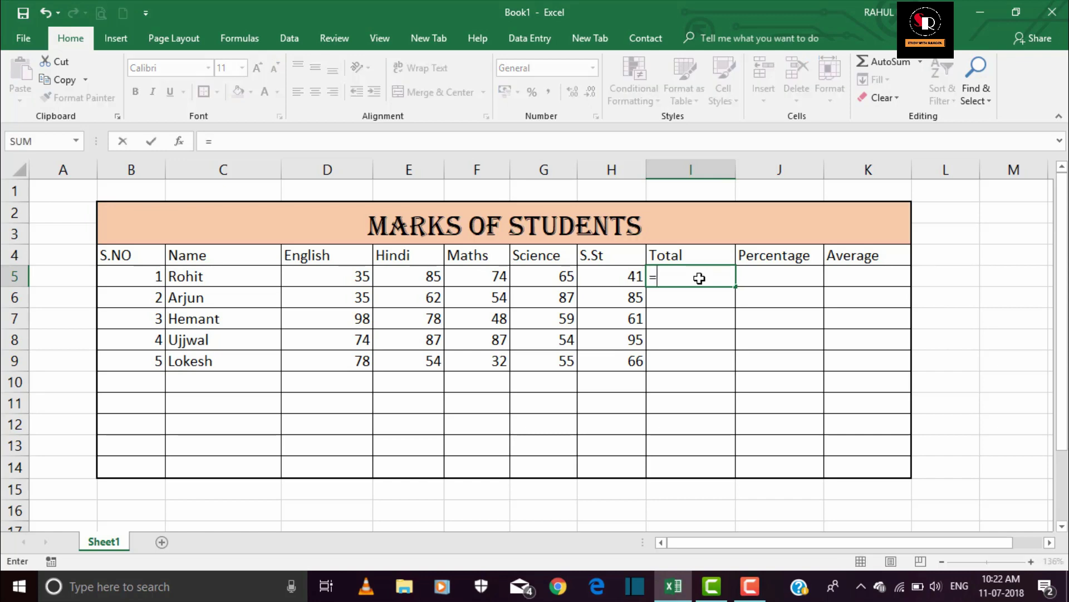
type("SUM")
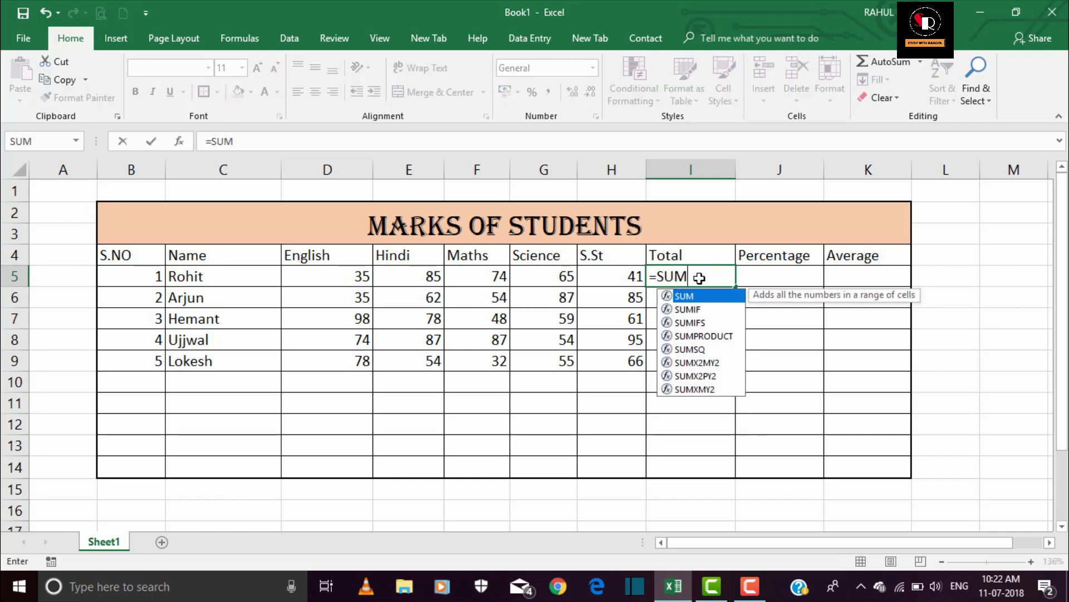
type("(")
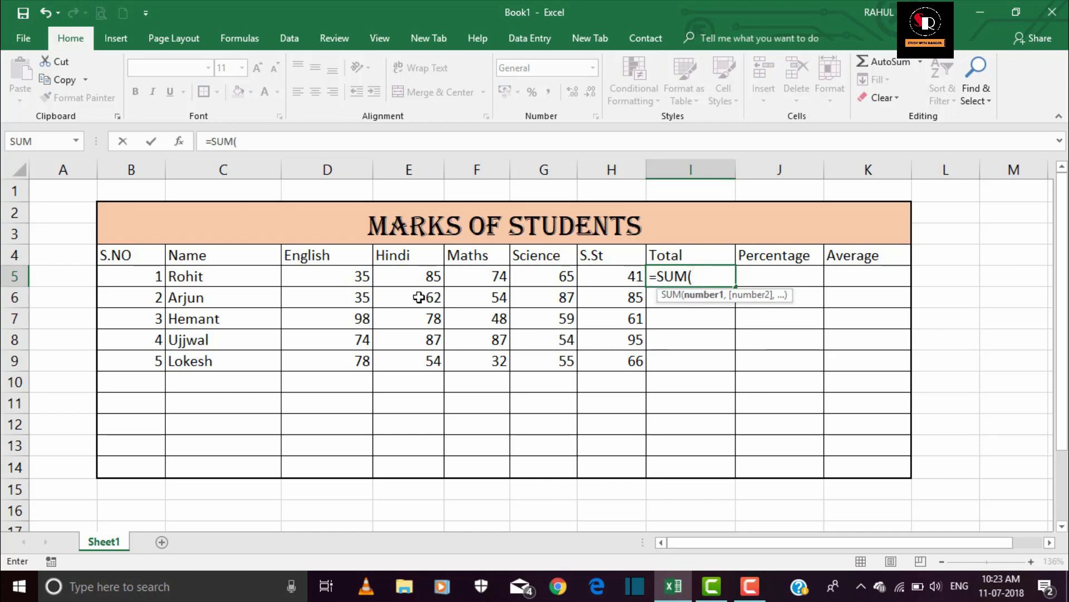
left_click(340, 276)
left_click_drag(389, 277, 602, 287)
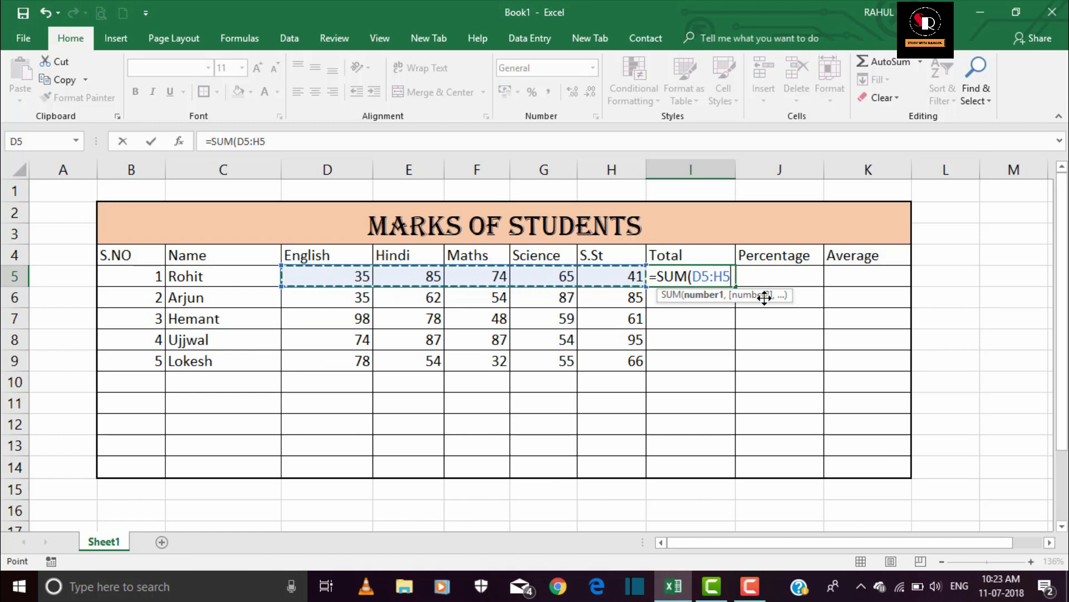
type(")")
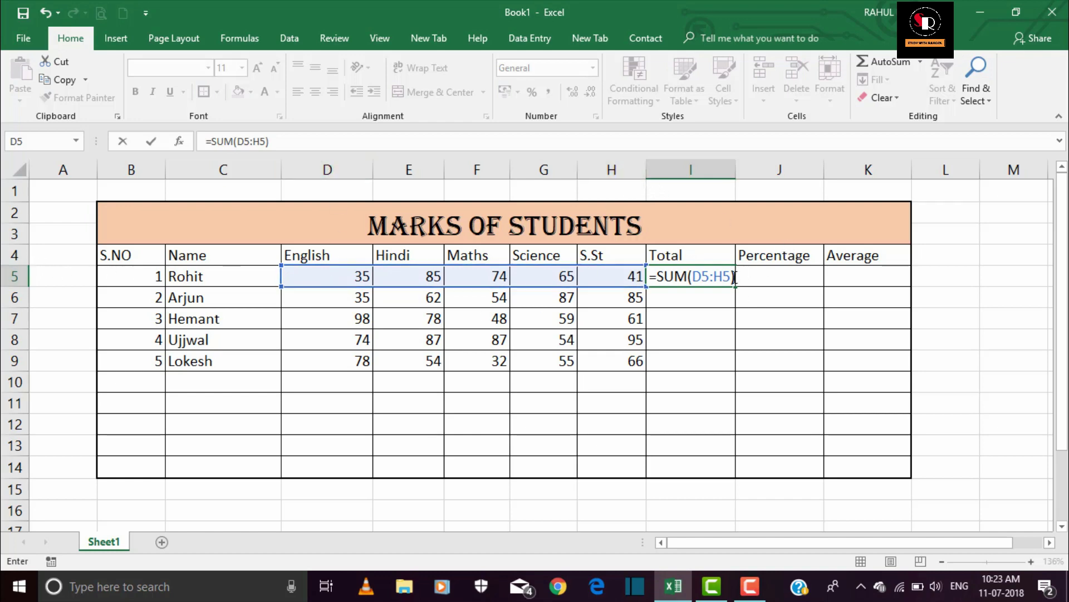
key("Return")
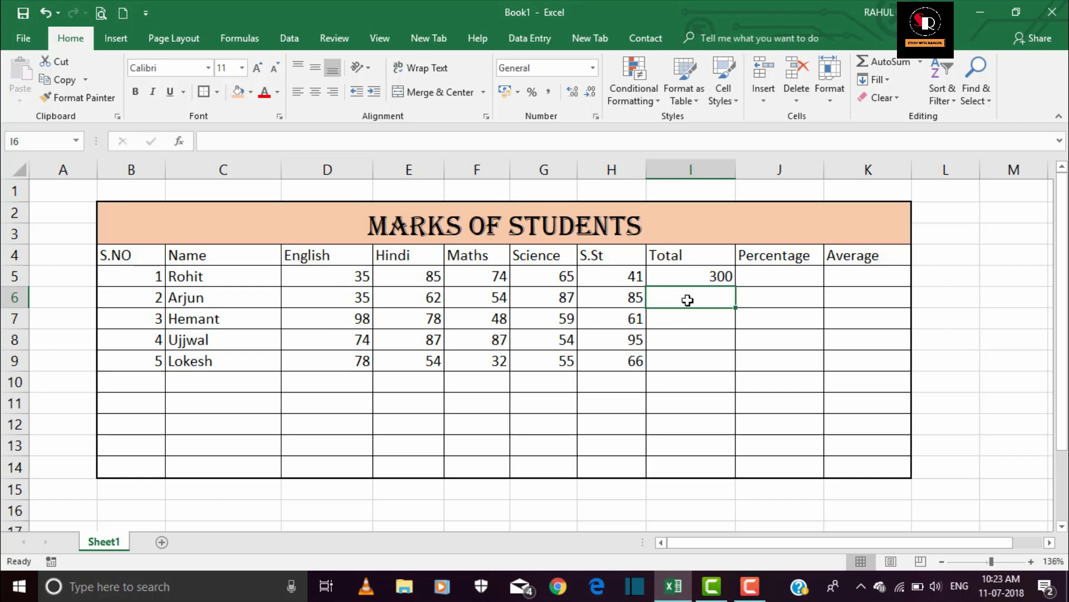
Enter =SUM(D6:H6) in I6 so the second student's total reads 323.
type("=")
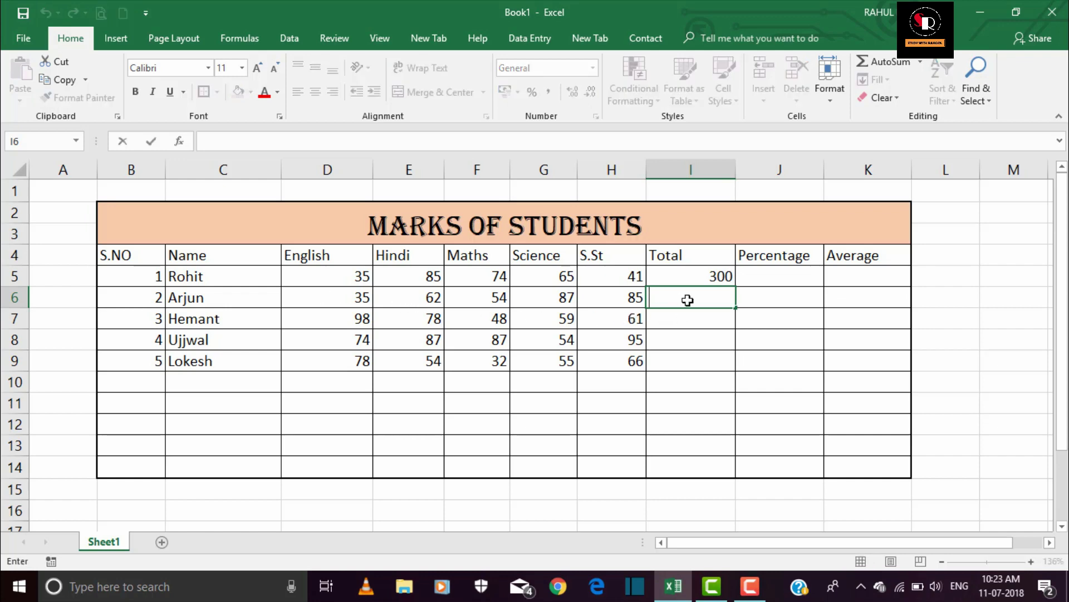
type("=")
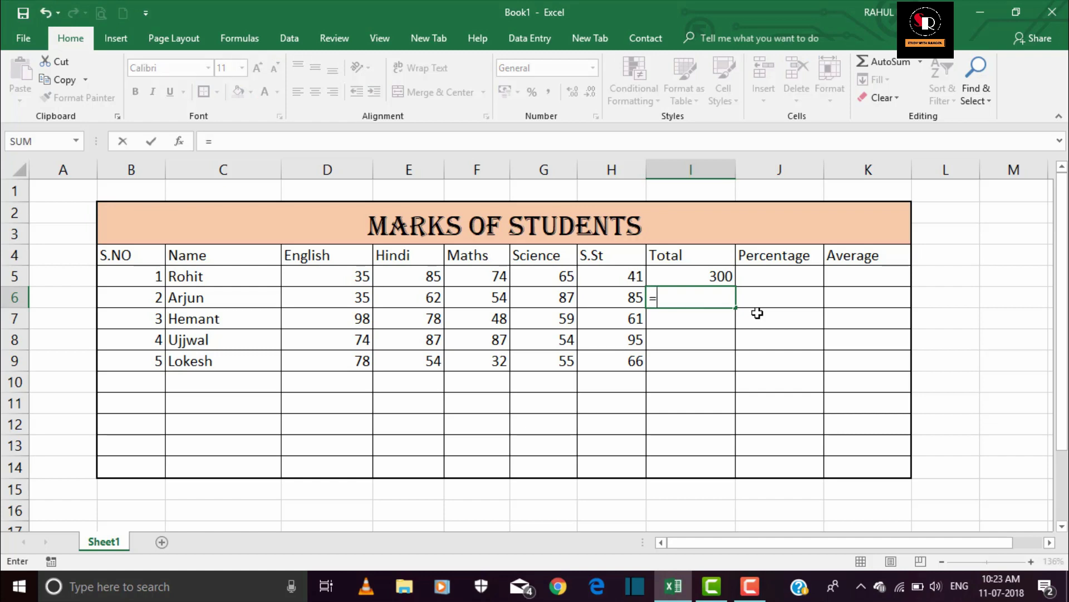
type("SUM")
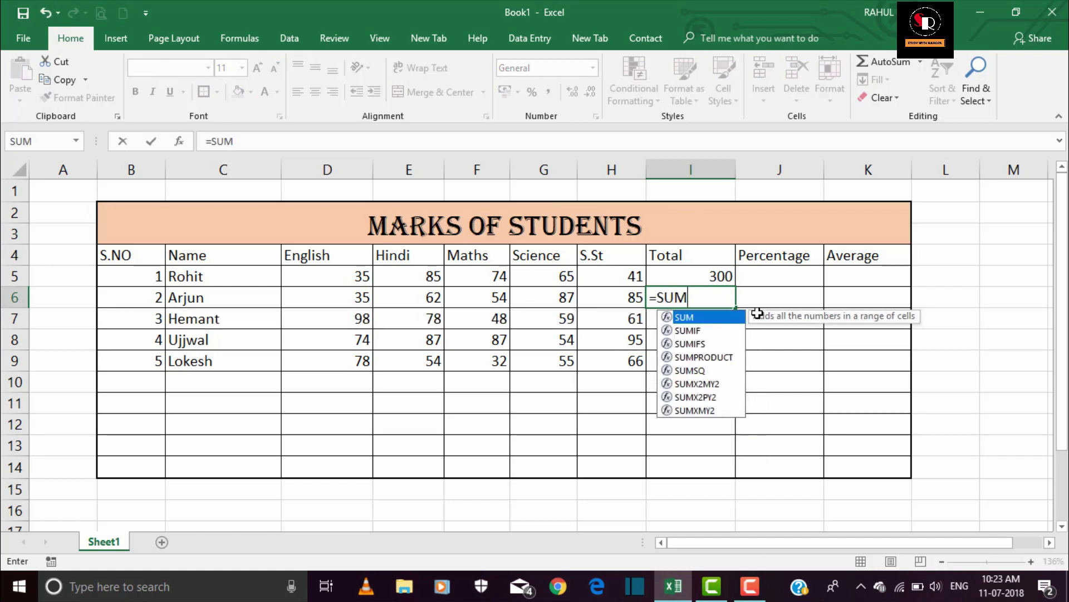
type("(")
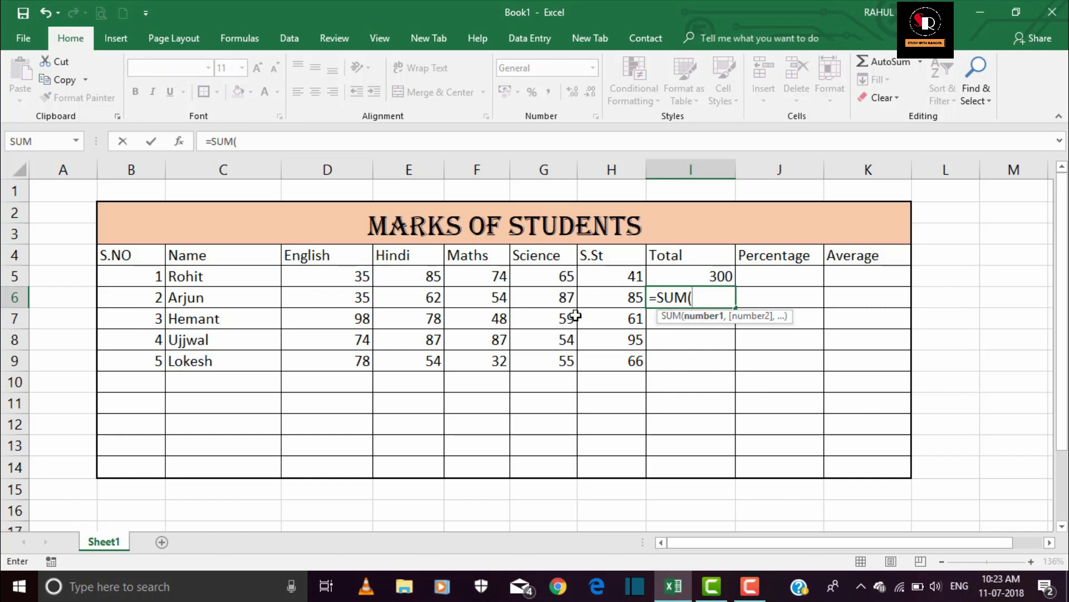
left_click_drag(333, 295, 395, 292)
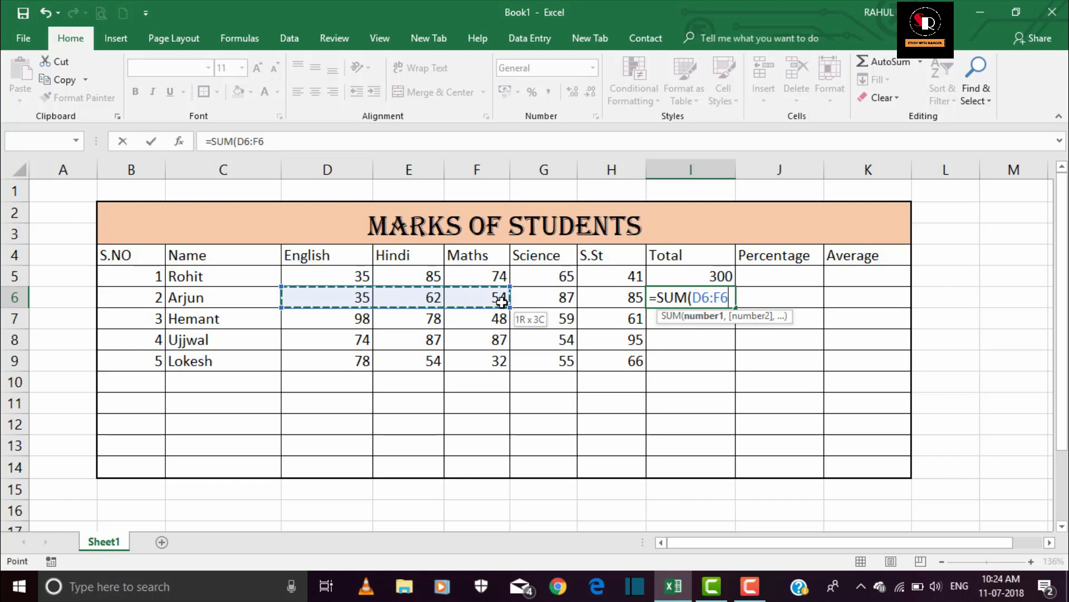
mouse_move(394, 292)
left_mouse_down()
mouse_move(537, 303)
mouse_move(603, 294)
left_mouse_up()
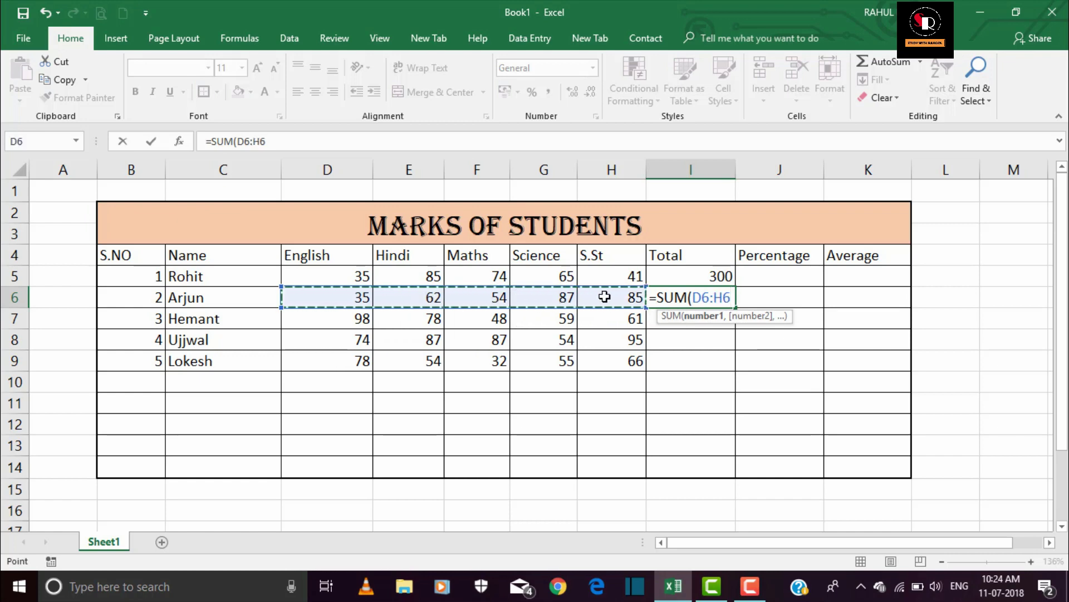
type(")")
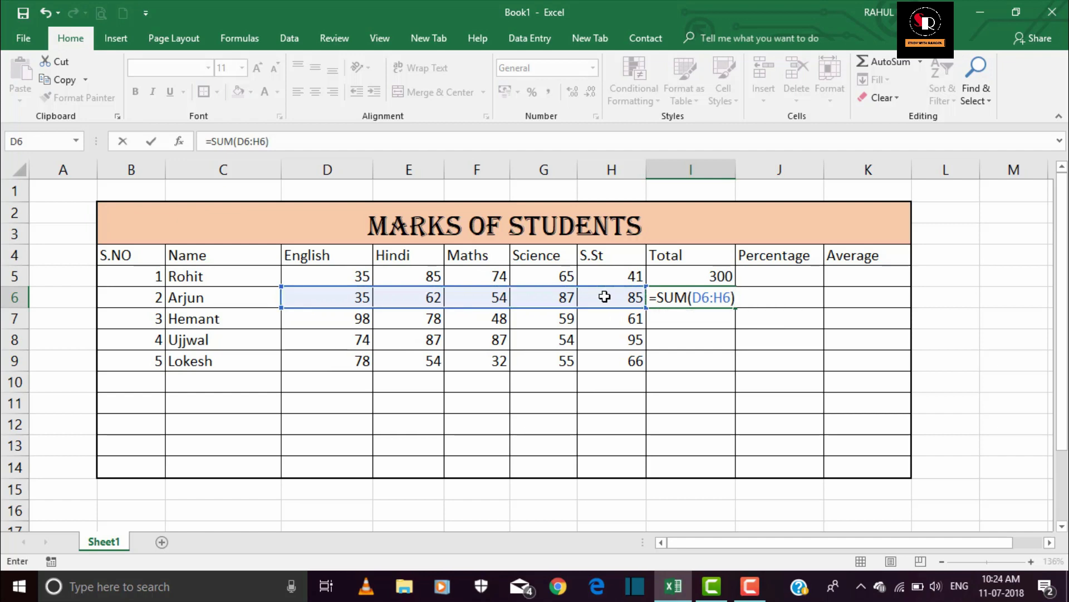
key("Return")
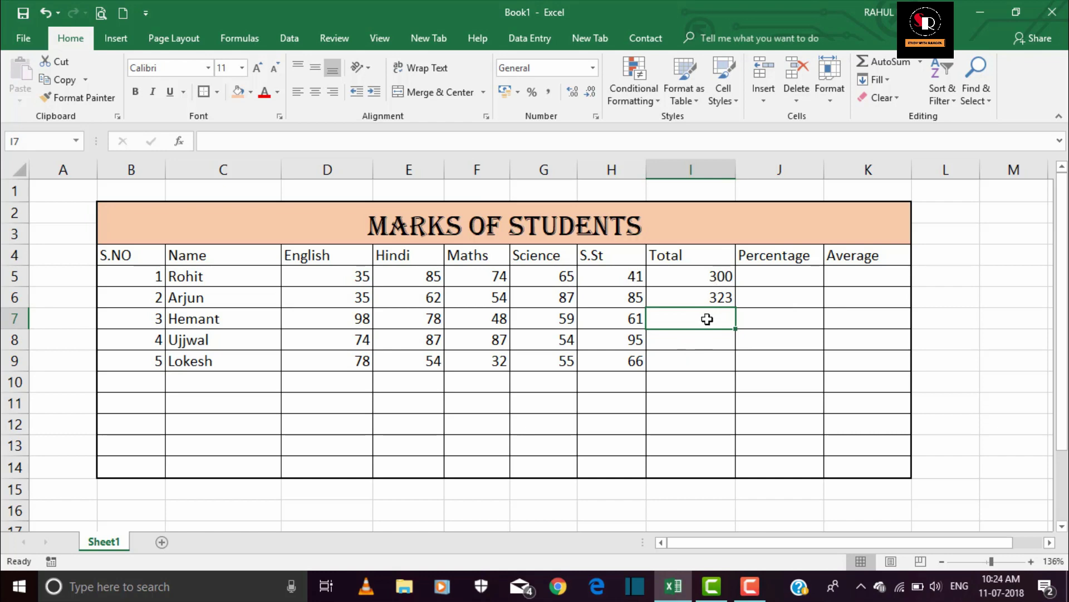
Fill the SUM formula from I5 down to I9, giving totals 344, 397 and 285.
left_click(723, 281)
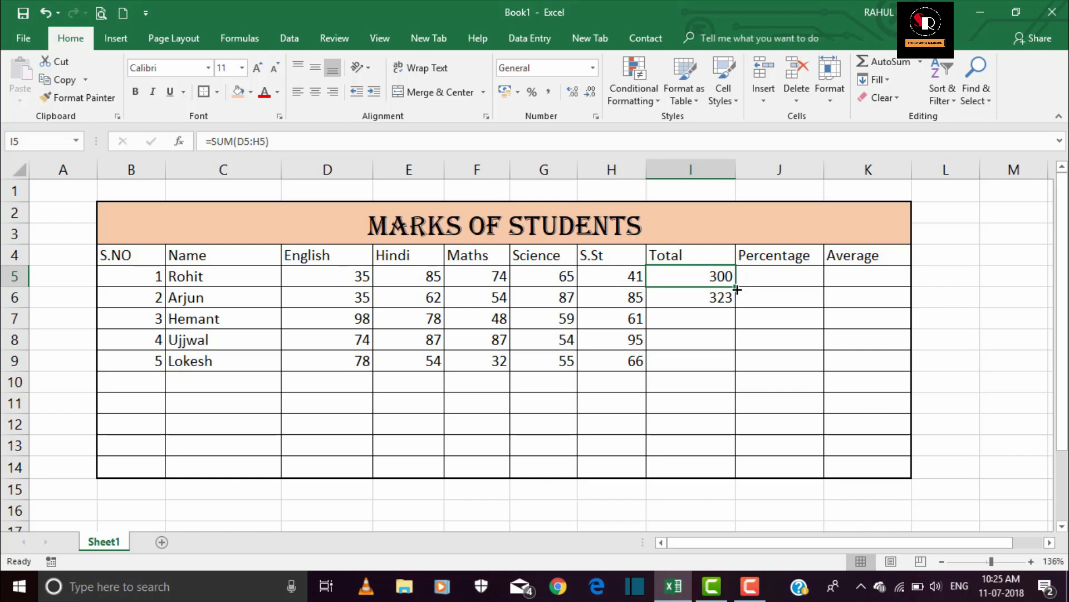
mouse_move(737, 289)
left_mouse_down()
mouse_move(724, 337)
mouse_move(731, 369)
left_mouse_up()
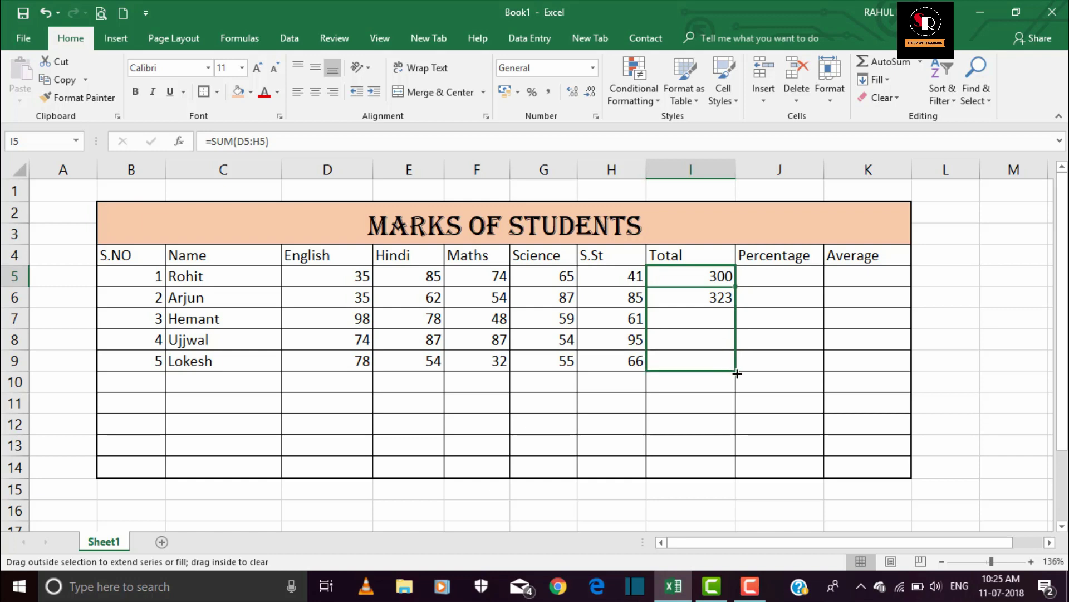
left_click_drag(737, 373, 738, 373)
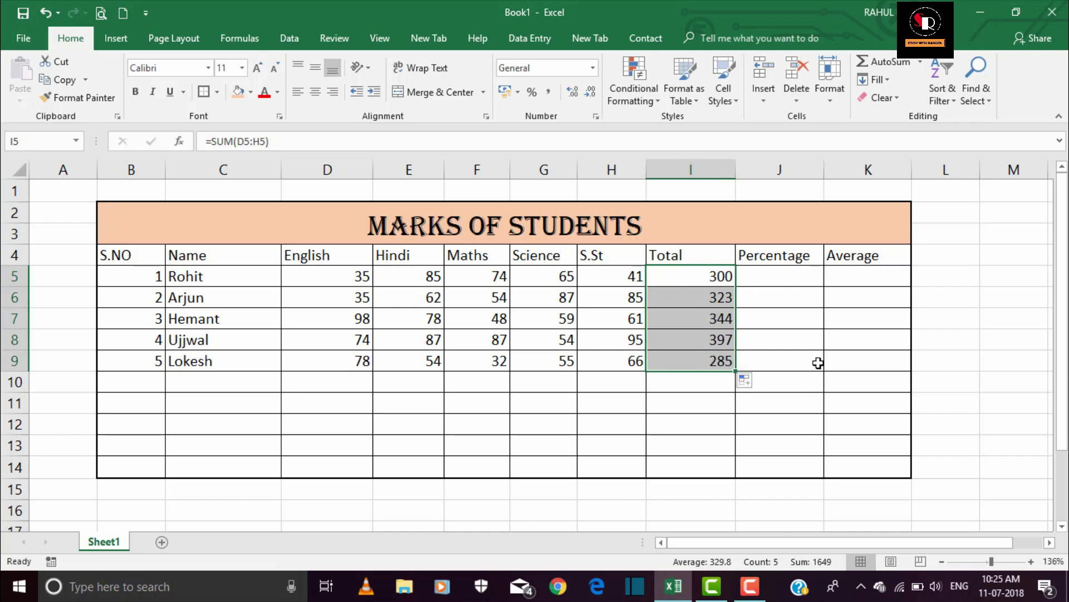
left_click_drag(718, 319, 719, 363)
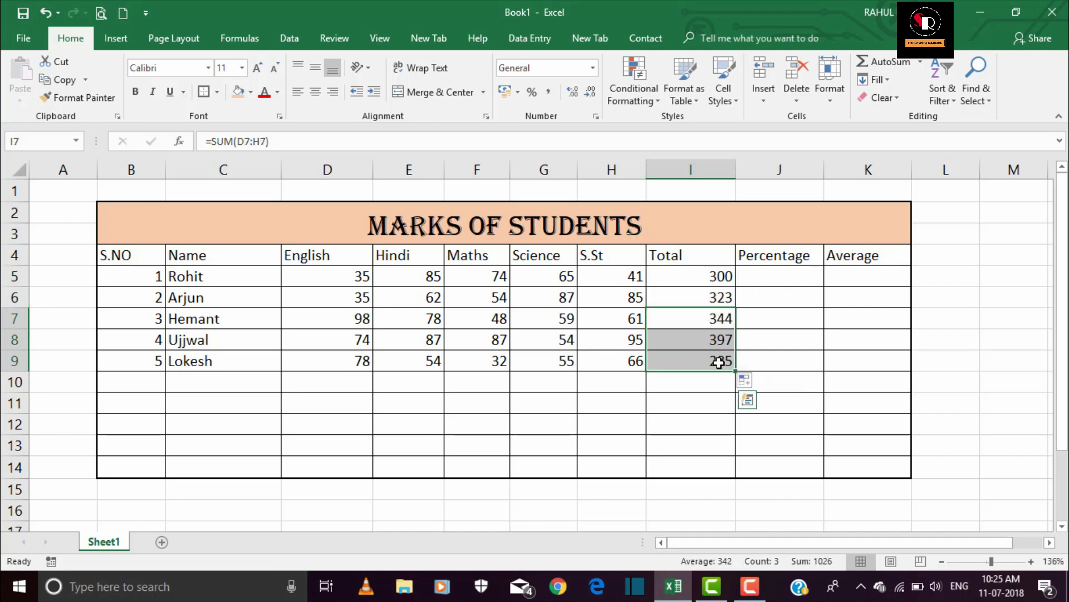
key("Delete")
left_click(760, 298)
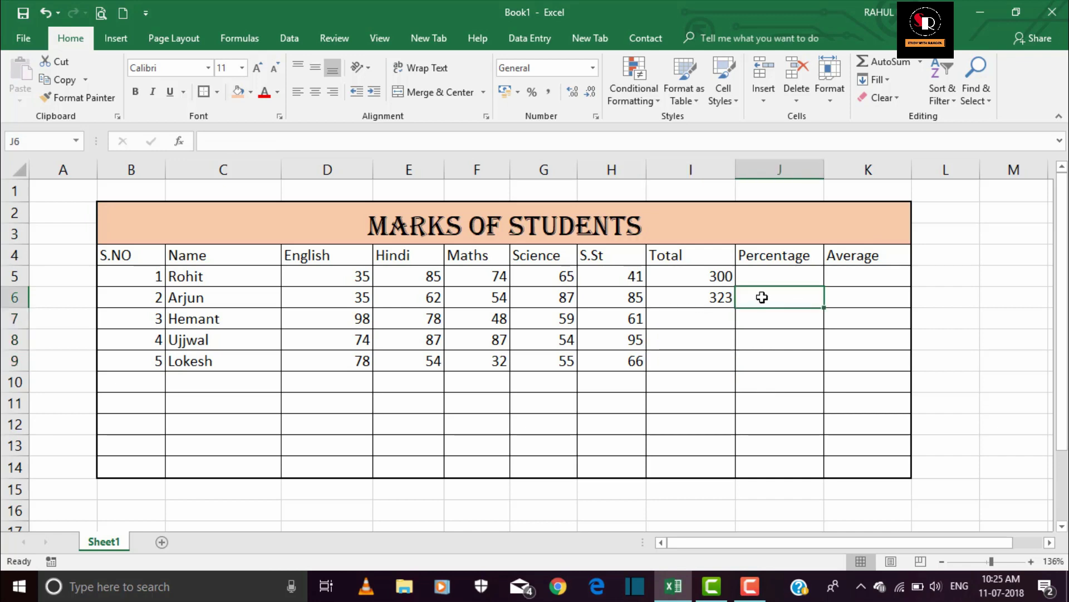
left_click(710, 271)
left_click(716, 298)
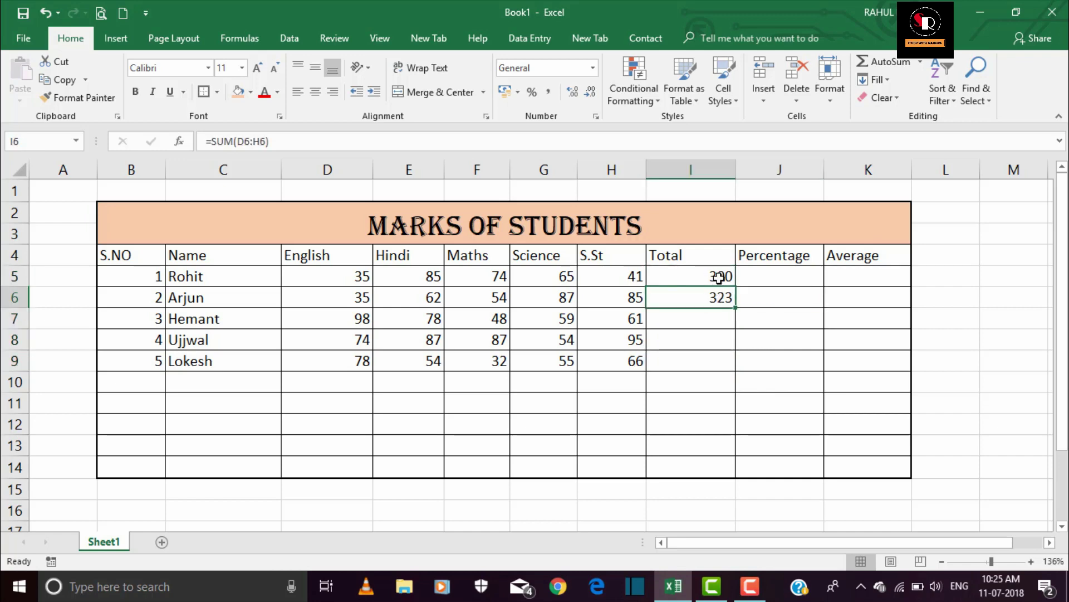
left_click(719, 276)
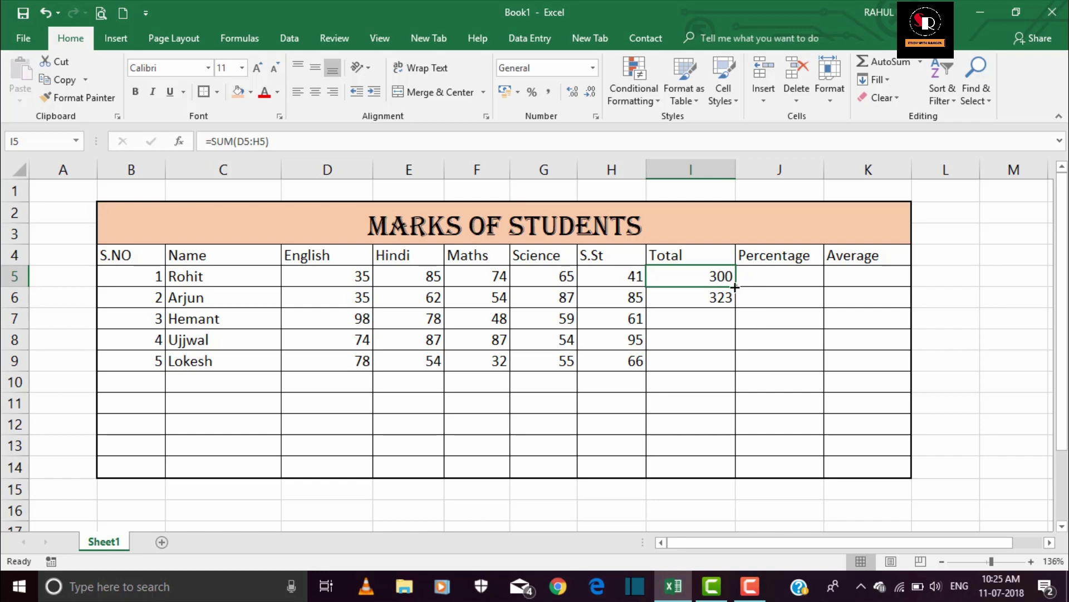
left_click_drag(735, 287, 735, 372)
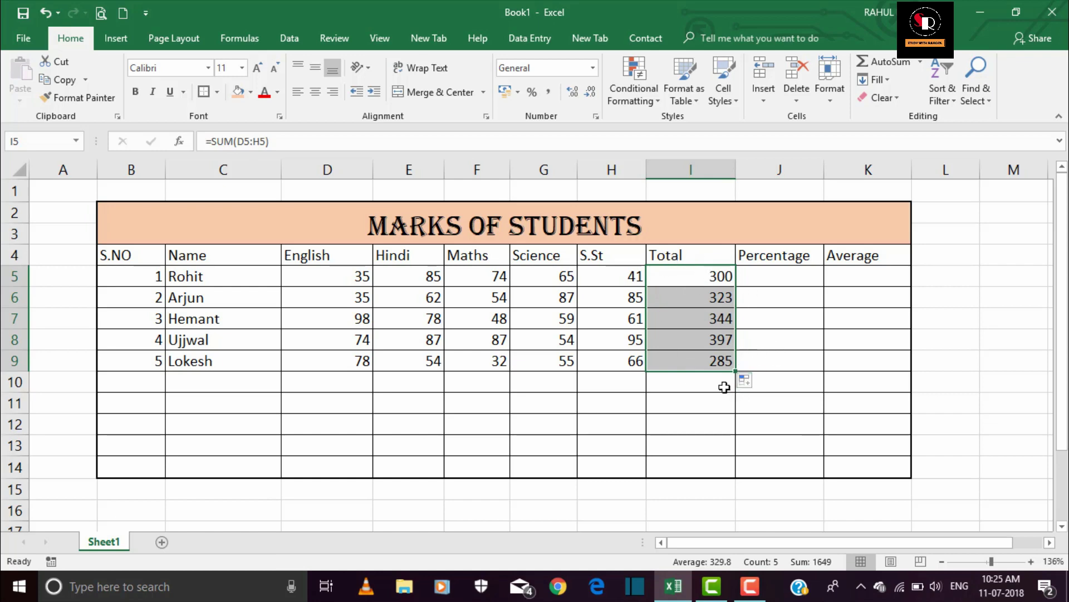
Change the first student's Maths mark in F5 from 74 to 90, updating the total to 316.
double_click(503, 279)
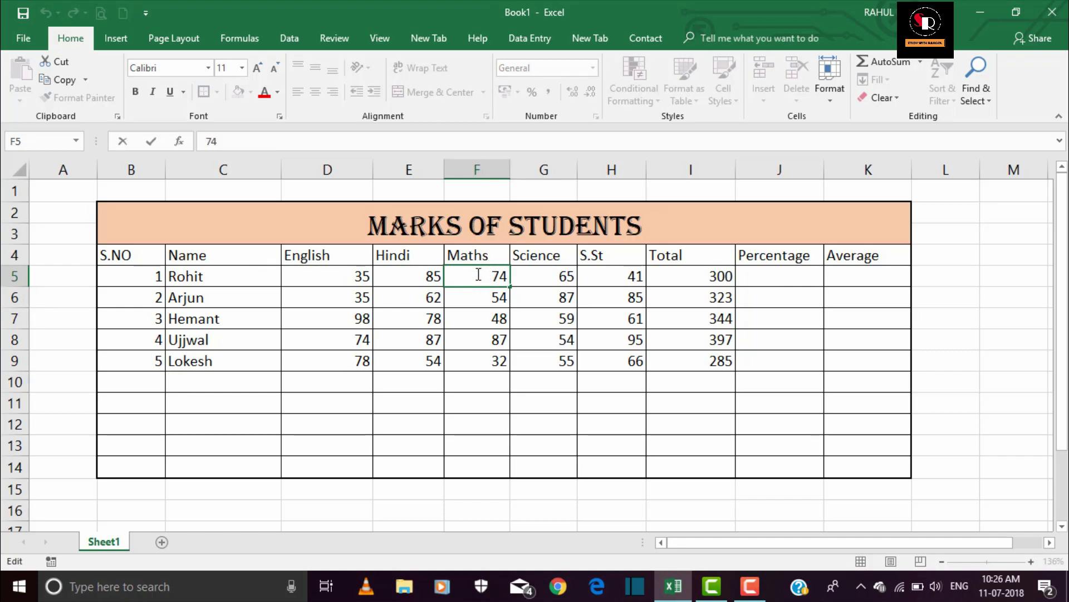
key("BackSpace")
key("BackSpace")
type("0")
key("Return")
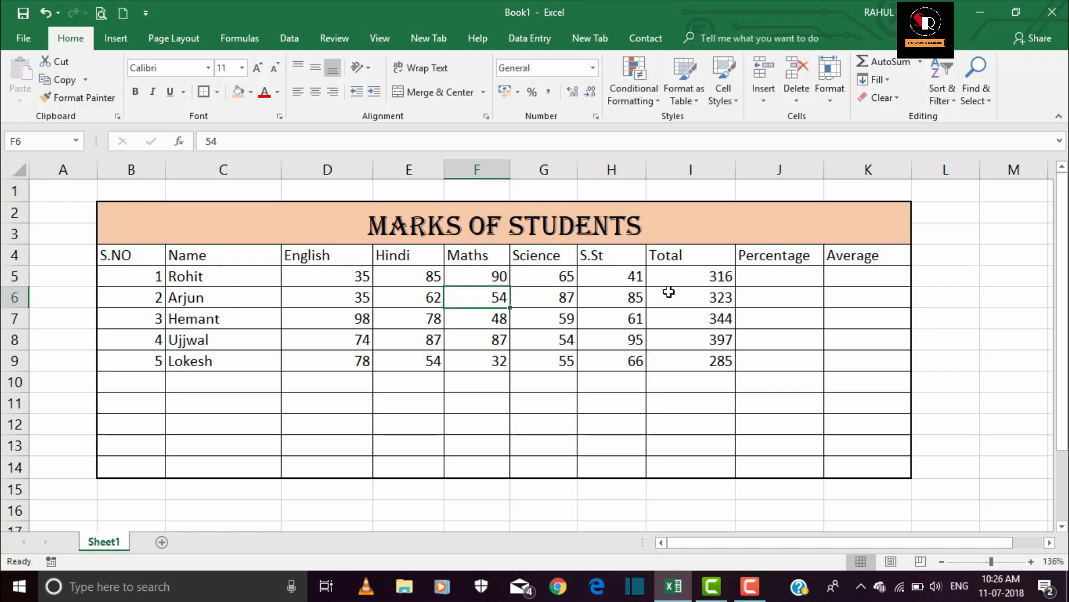
left_click(364, 274)
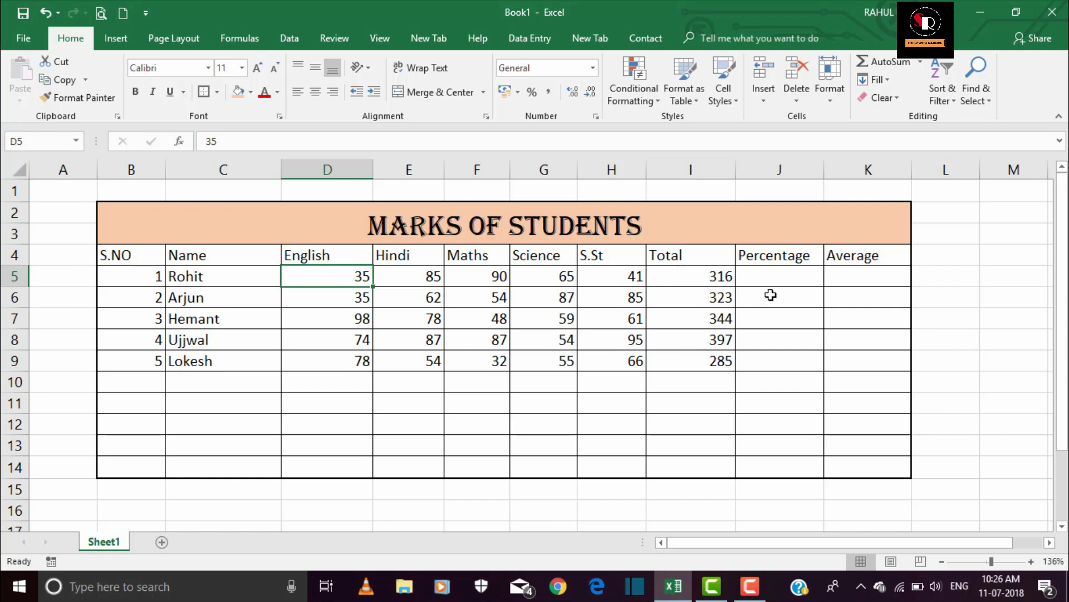
Enter =I5/500*100 in J5 so the first student's percentage shows 63.2.
left_click(777, 278)
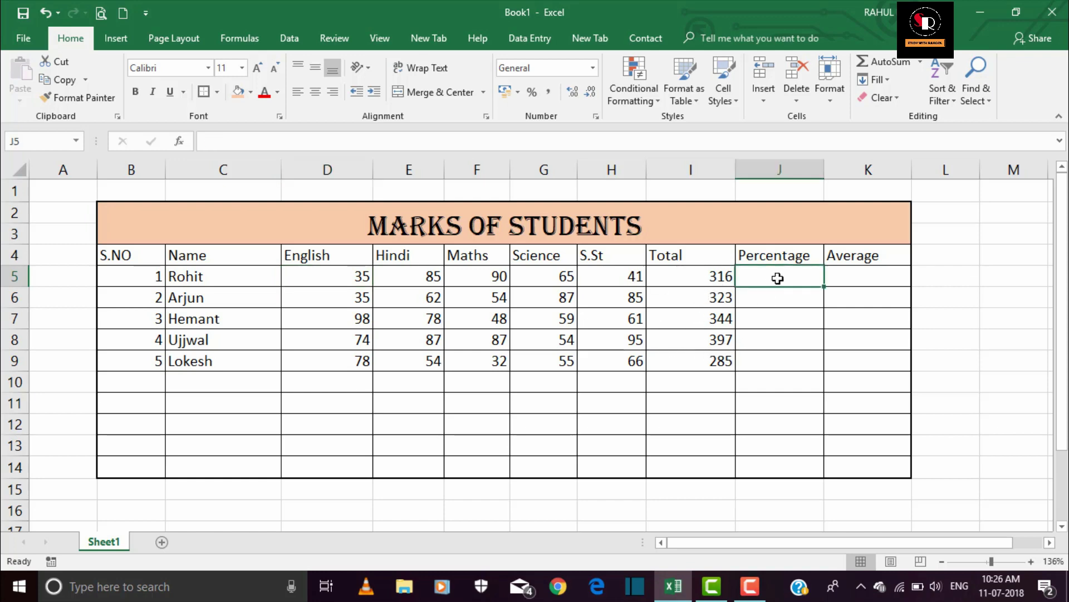
type("=")
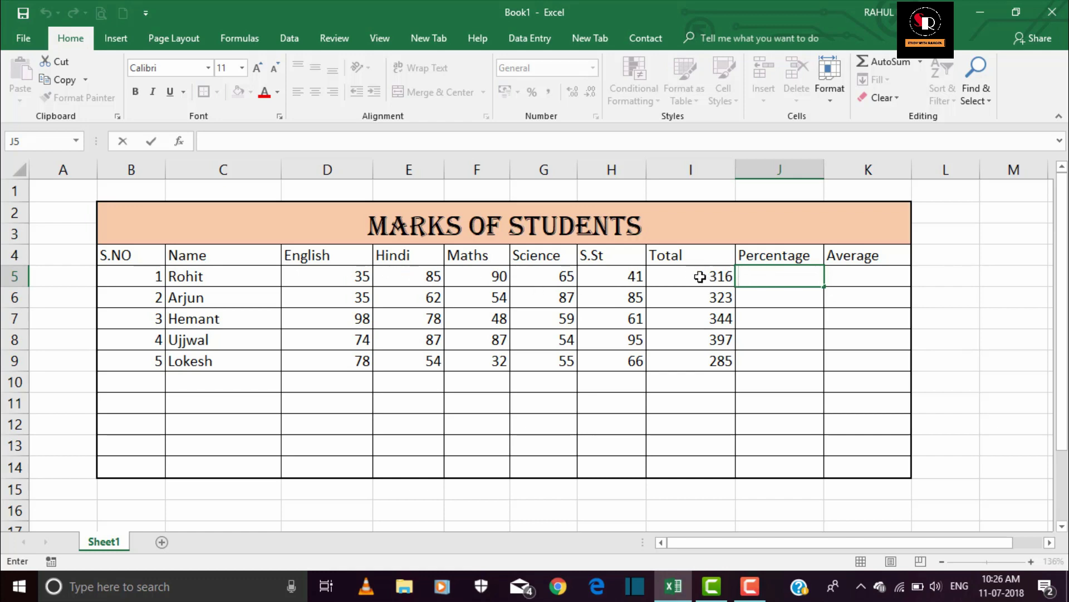
left_click(754, 275)
type("=")
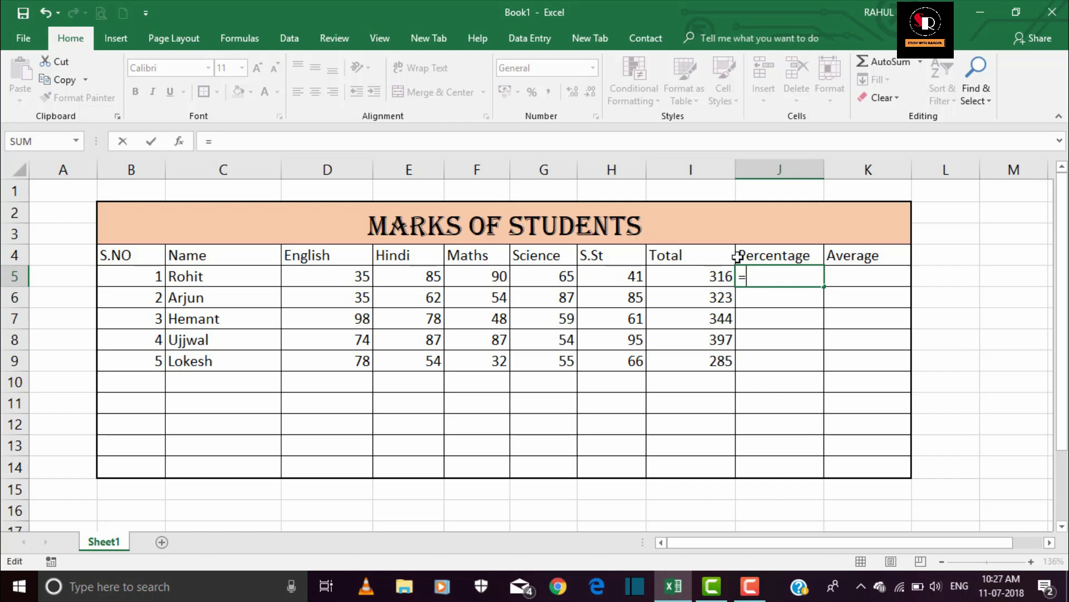
left_click(708, 275)
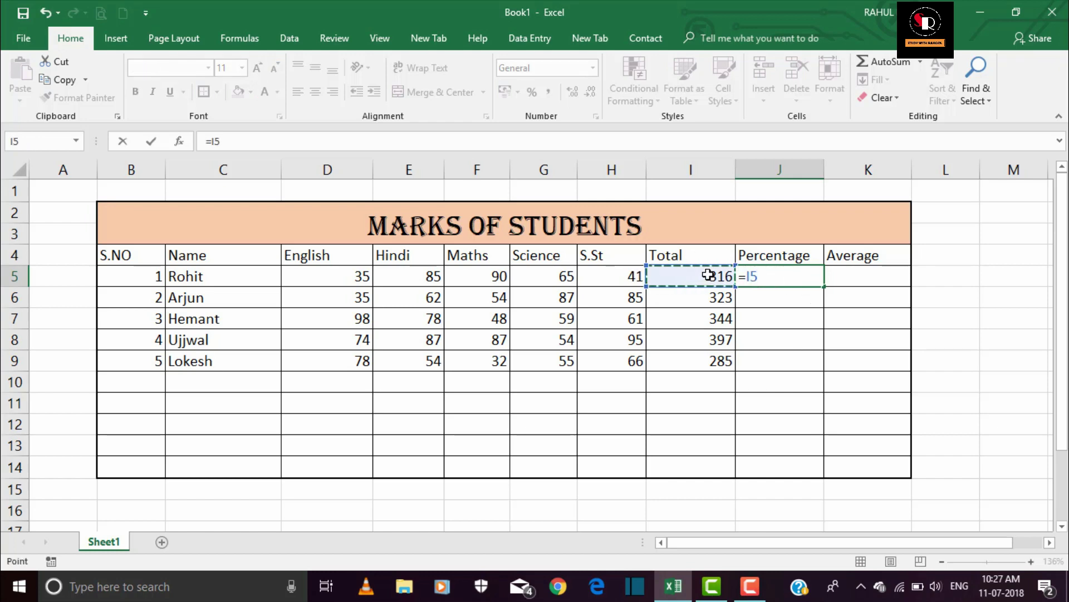
type("/")
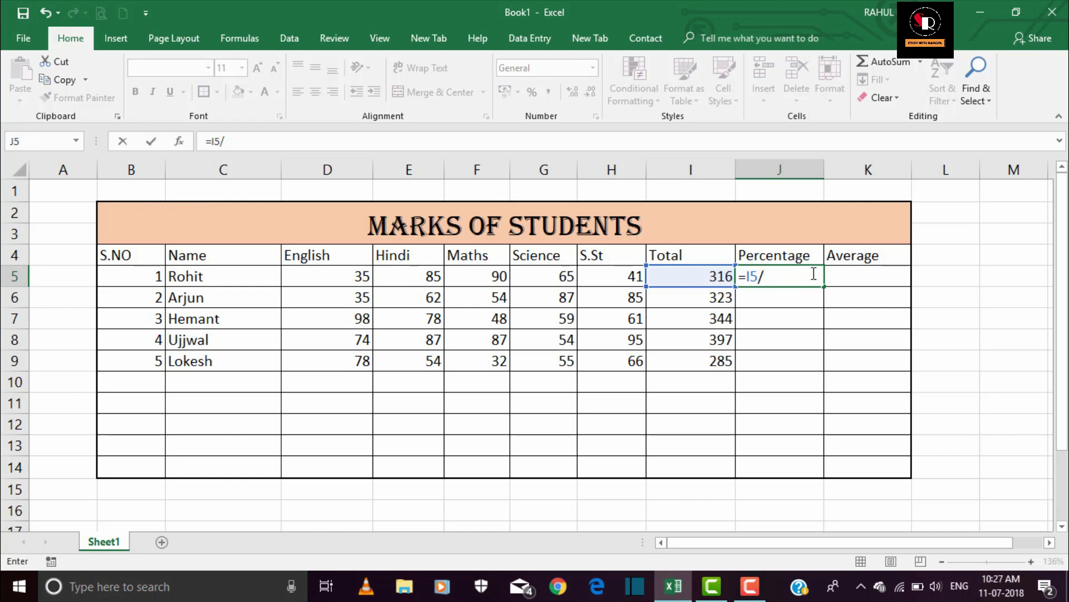
type("500*")
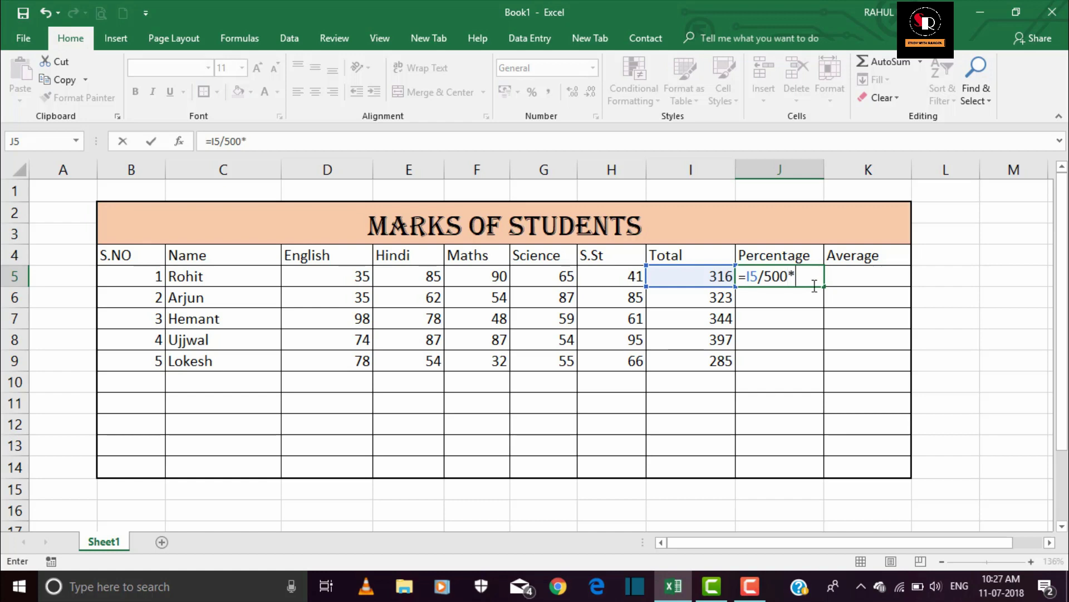
type("100")
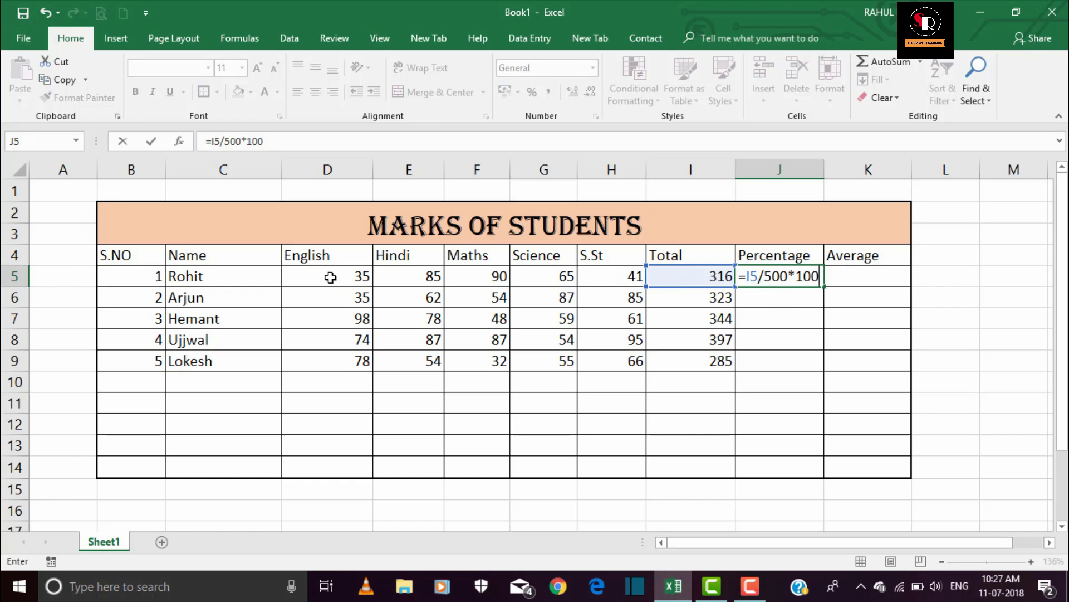
left_click(751, 284)
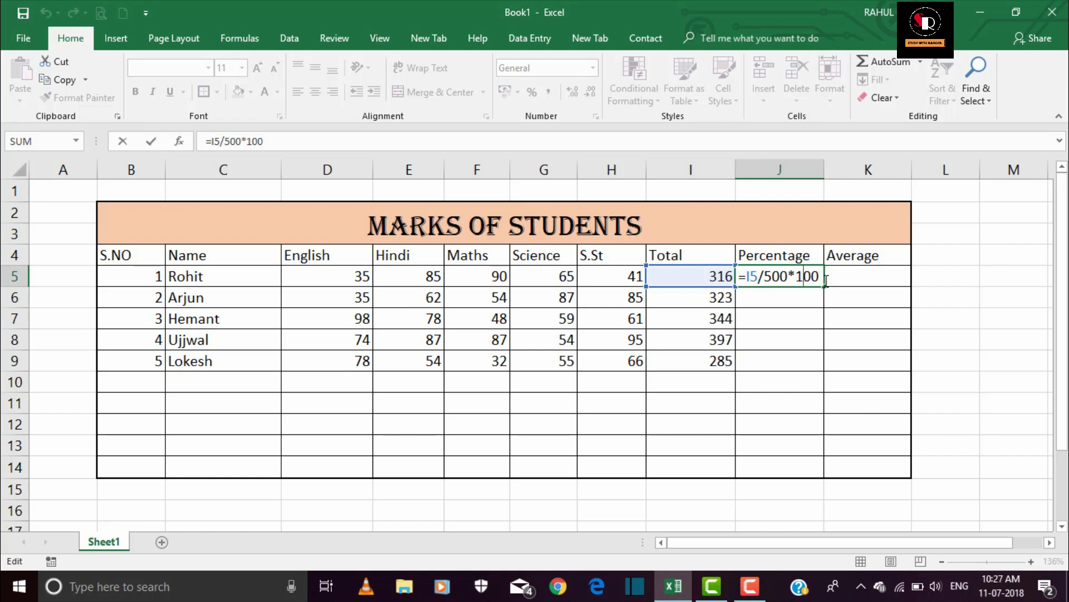
key("Return")
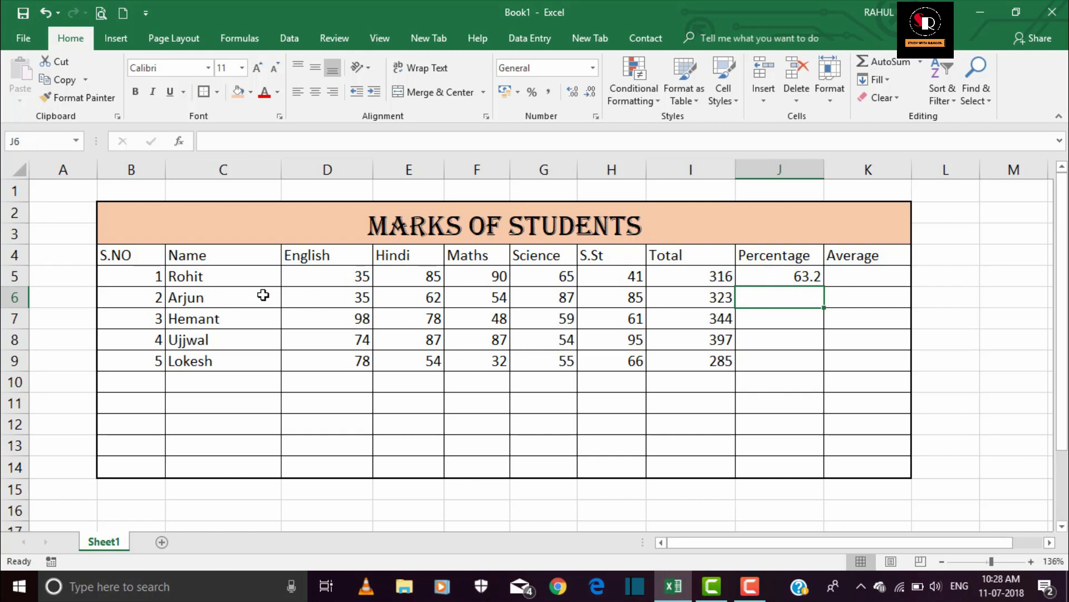
Enter =I6/500*100 in J6, giving the second student a percentage of 64.6.
double_click(769, 301)
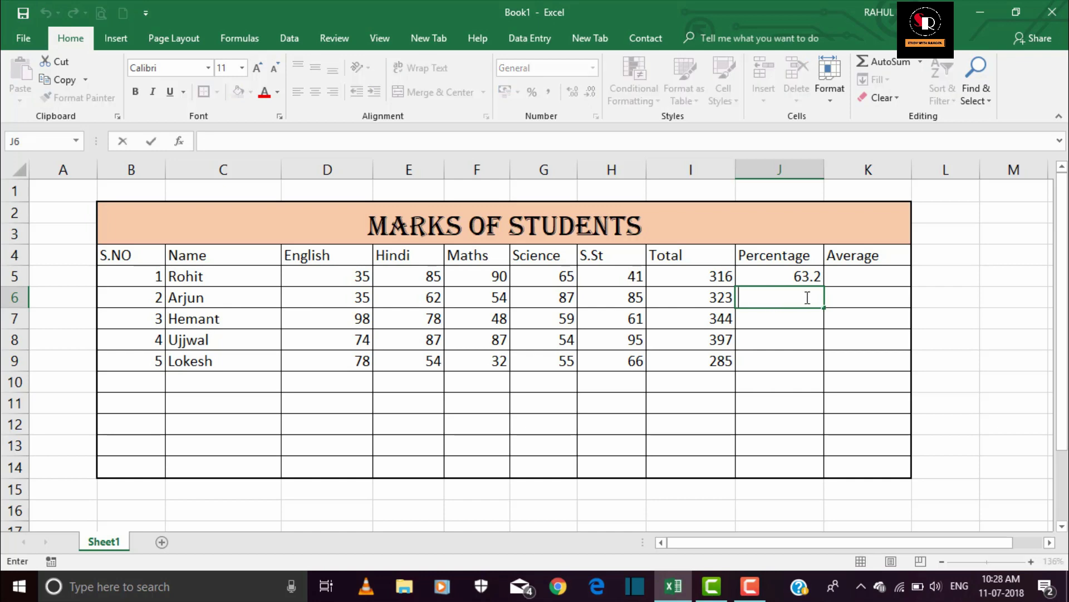
type("=")
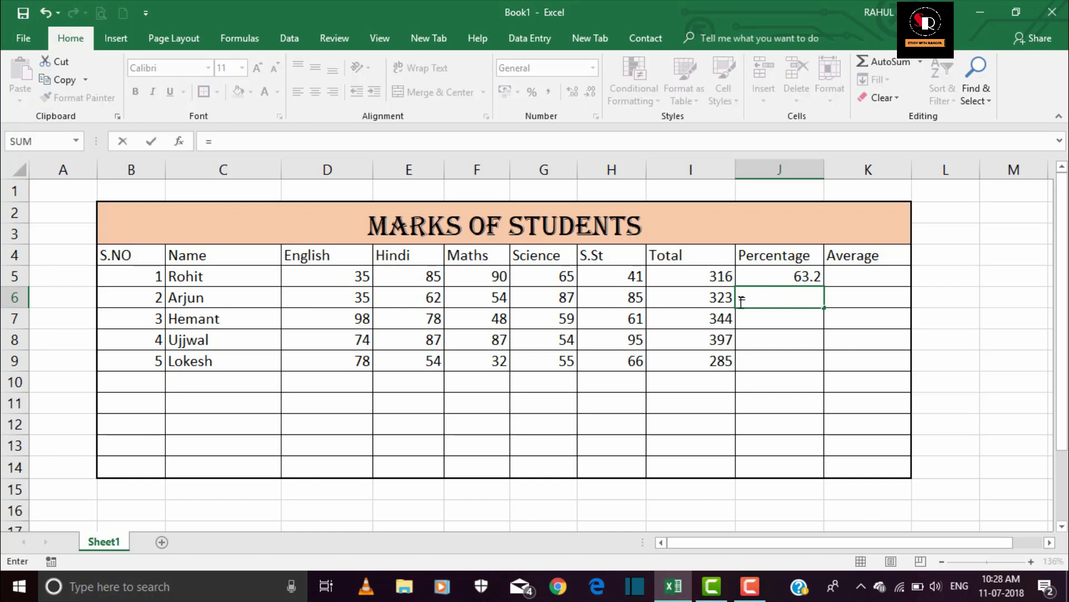
left_click(720, 301)
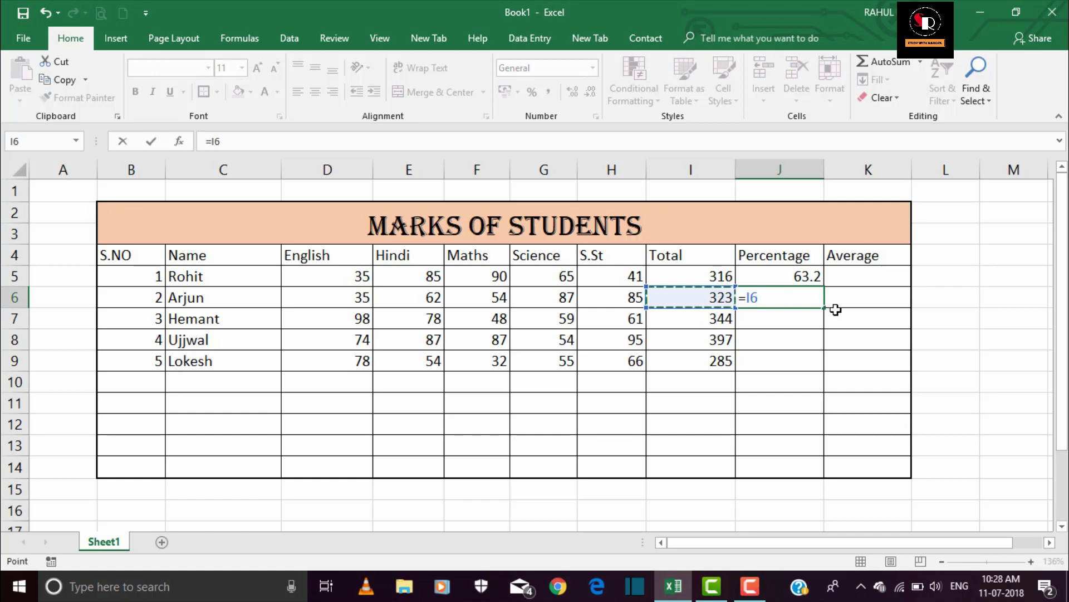
type("/50")
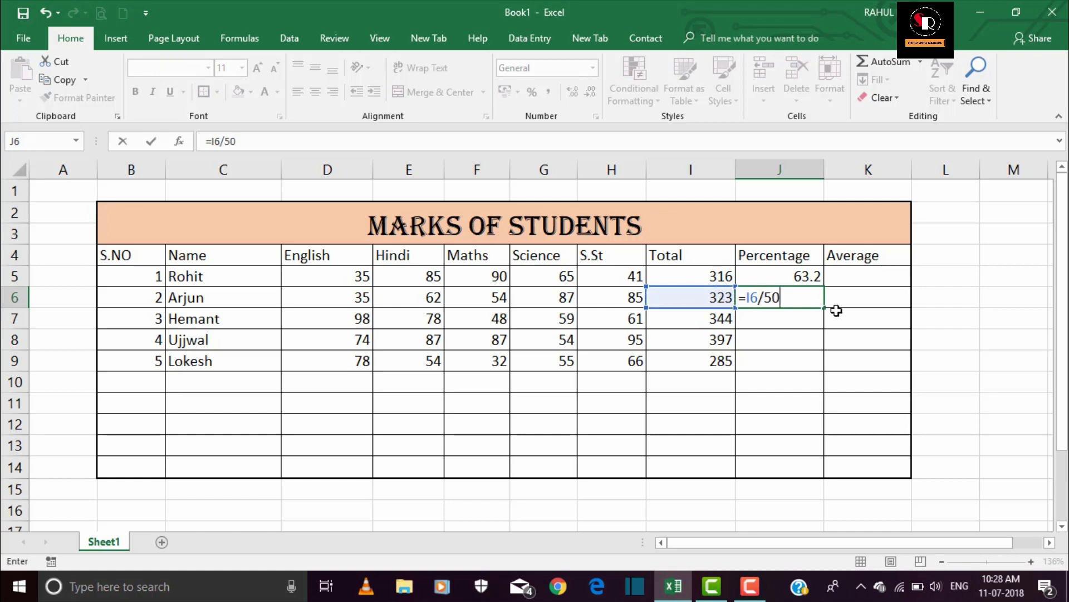
type("0*1")
type("00")
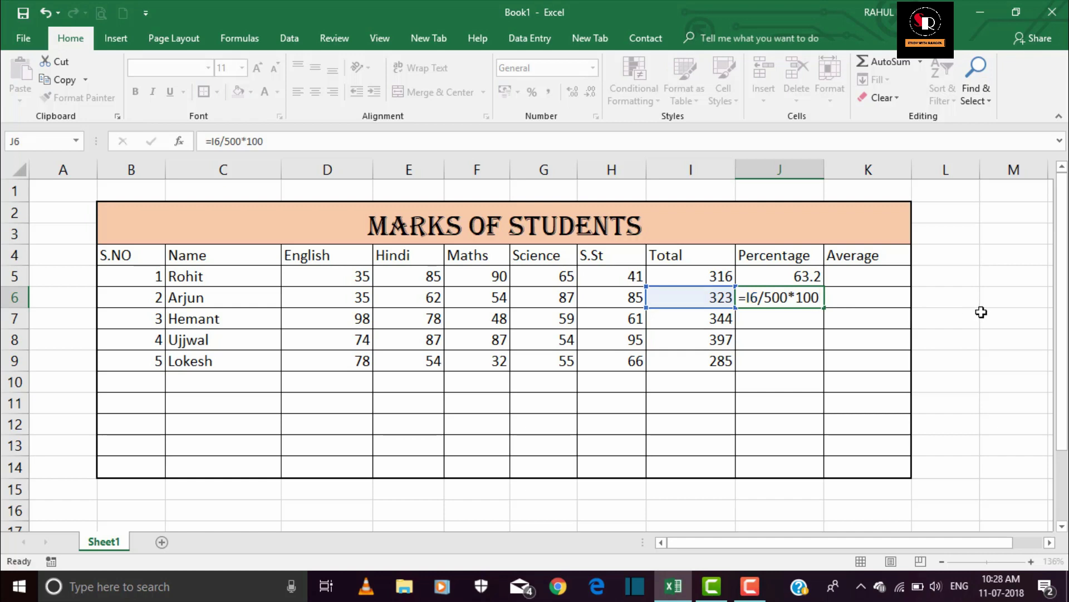
key("Return")
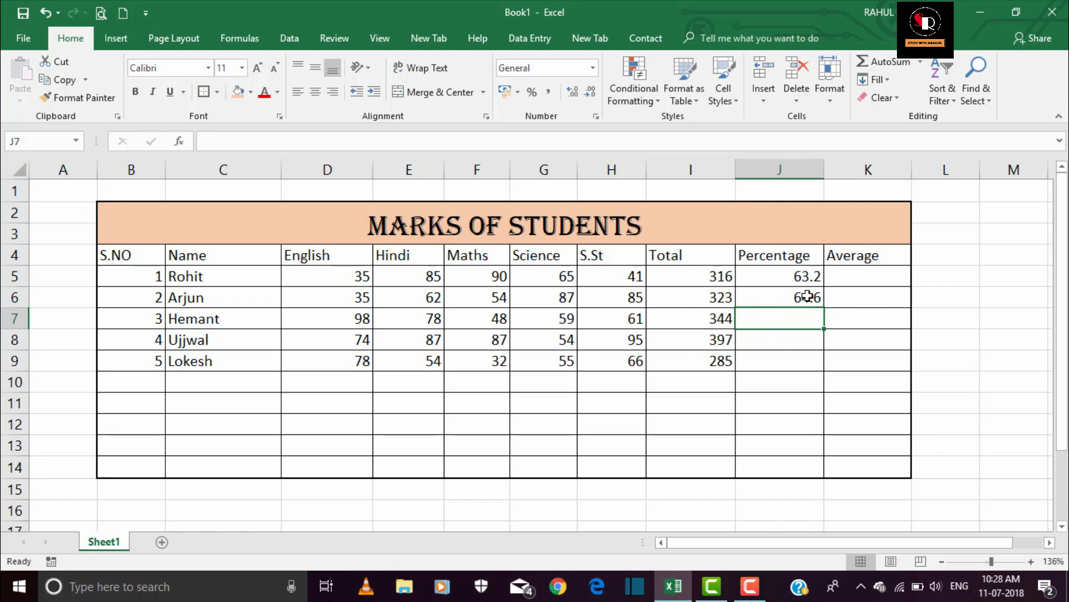
left_click(809, 277)
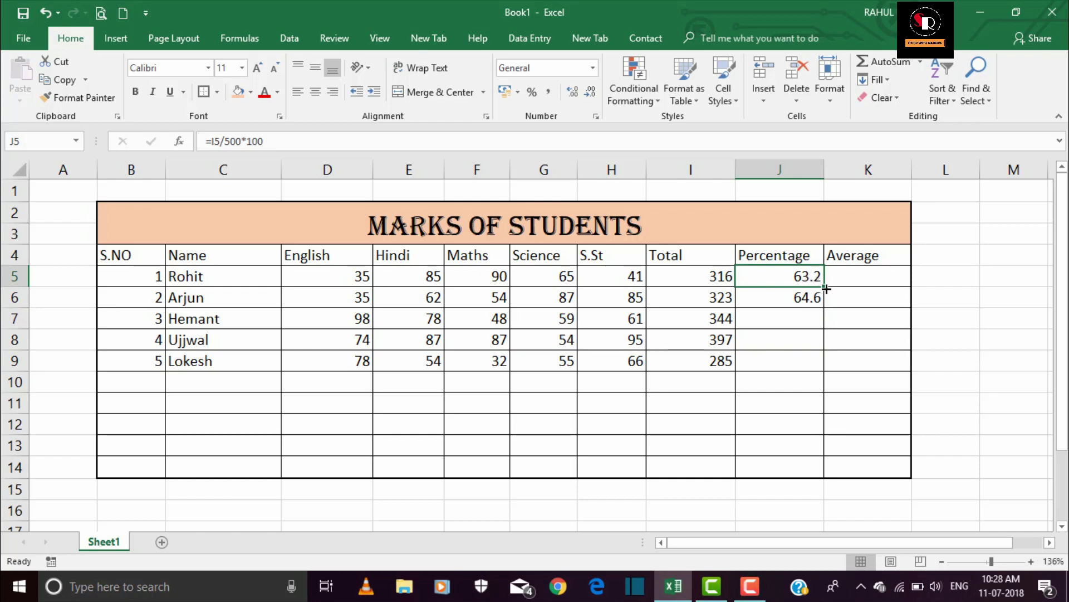
Fill the percentage formulas from J5:J6 down to J9, giving 68.8, 79.4 and 57.
left_click_drag(826, 289, 827, 290)
left_click_drag(823, 324, 820, 370)
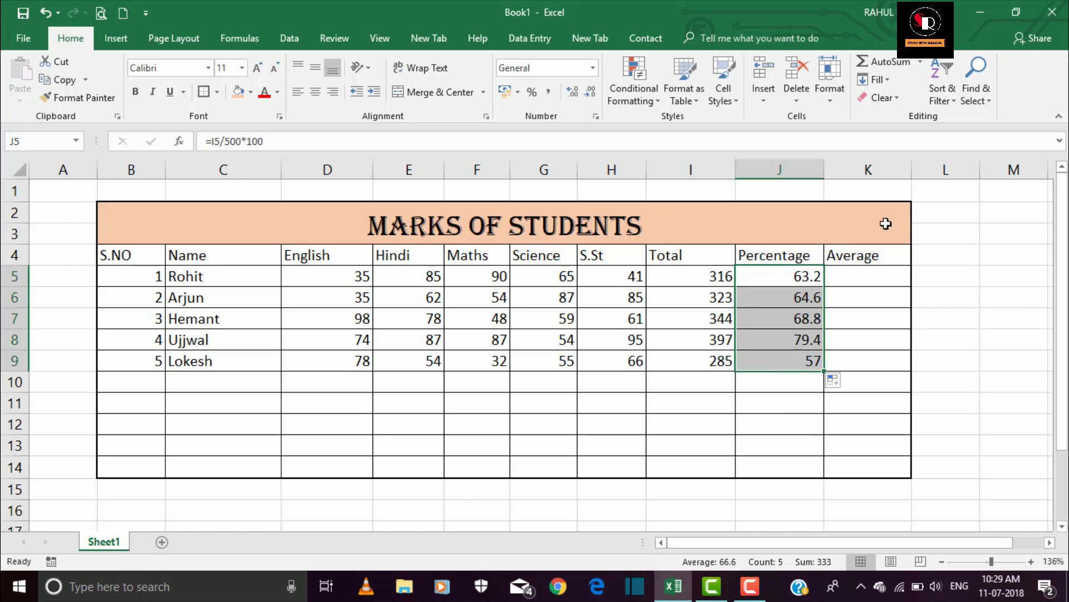
left_click(890, 272)
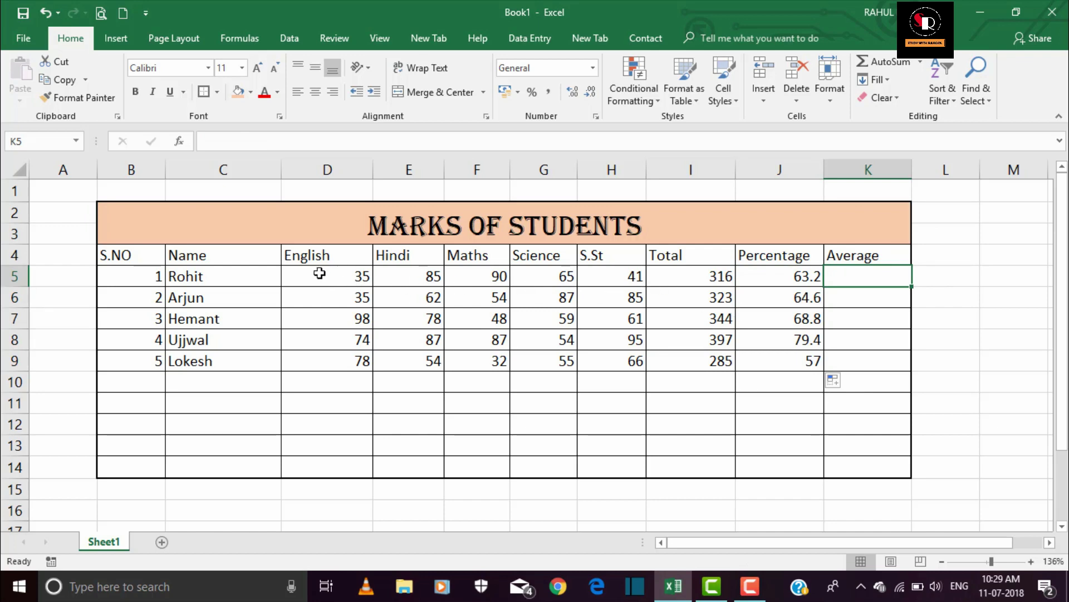
left_click_drag(338, 275, 630, 276)
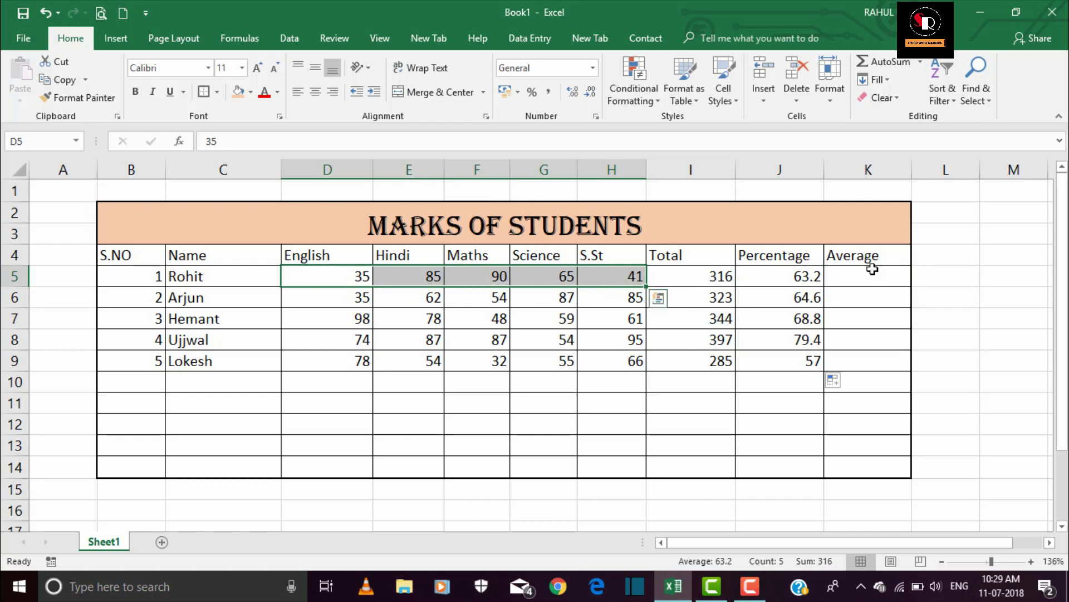
left_click(891, 273)
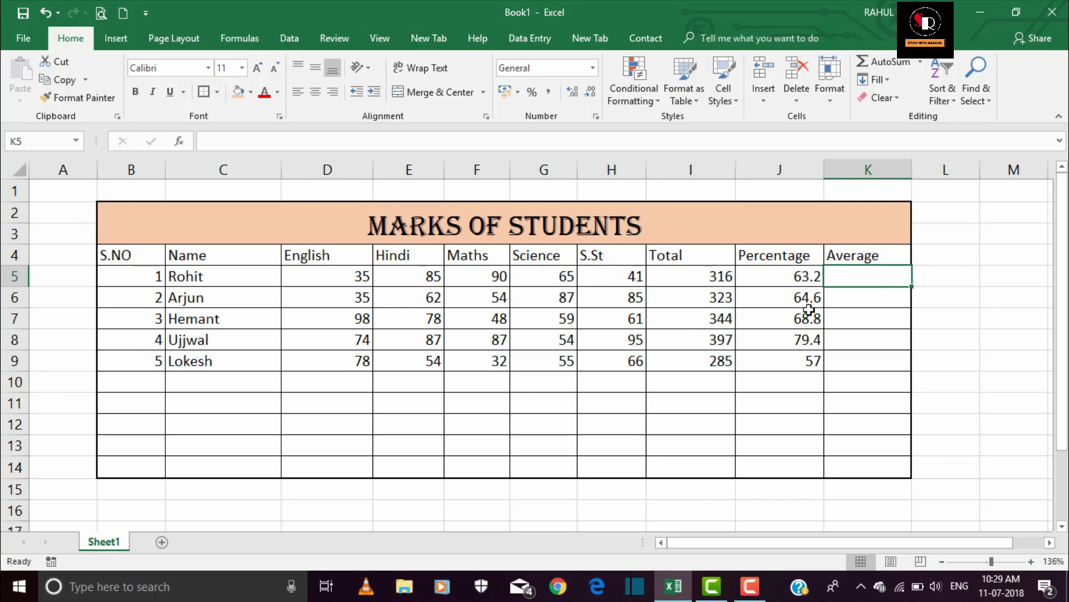
left_click(921, 63)
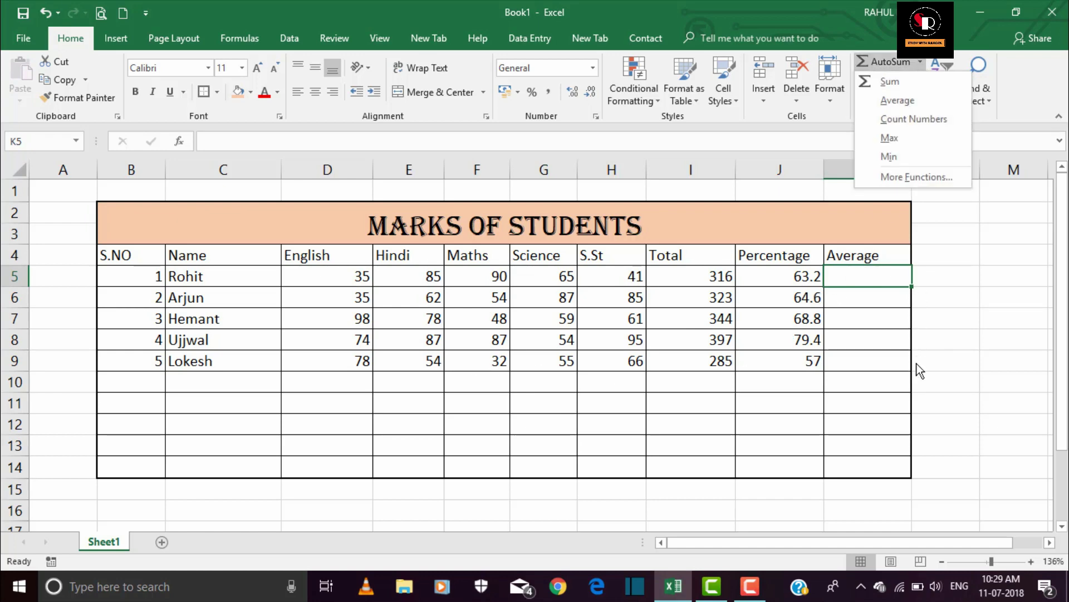
left_click(969, 299)
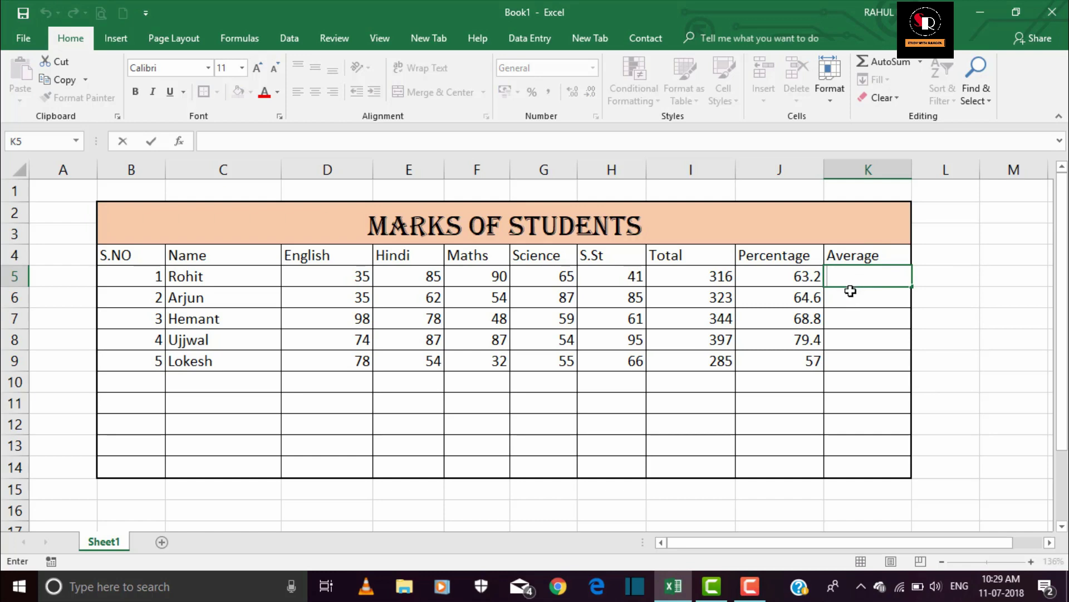
Enter =AVERAGE(D5:H5) in K5, giving the first student an average of 63.2.
type("=")
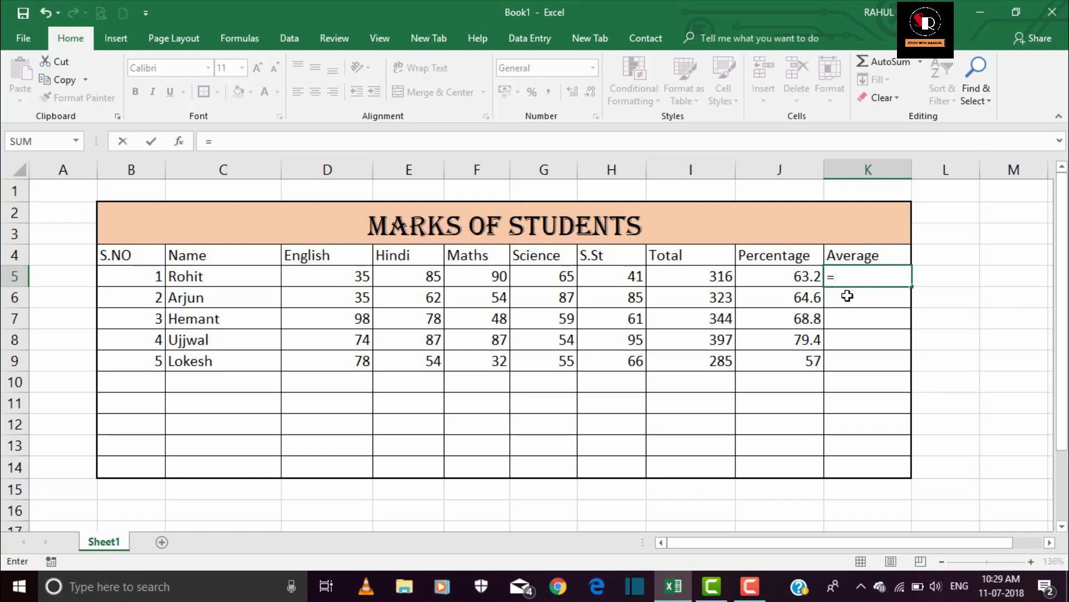
type("AVER")
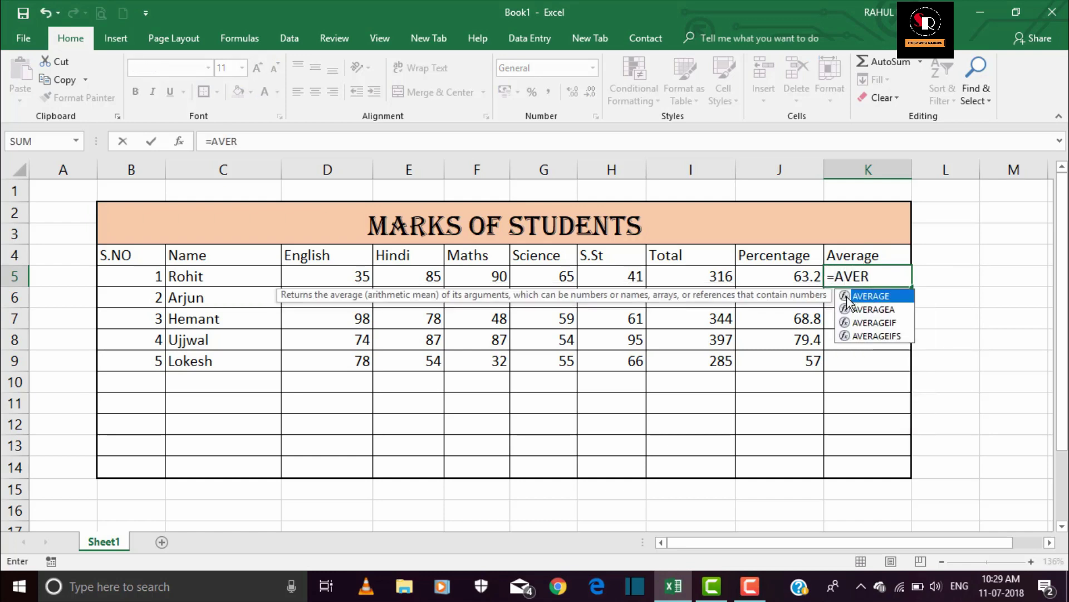
type("AGE")
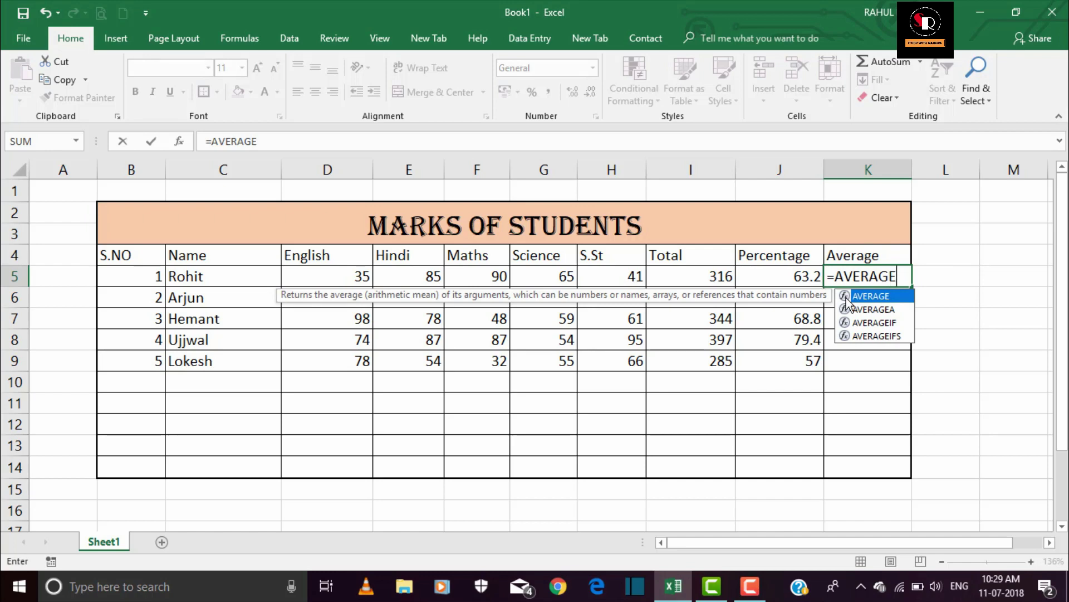
type("(")
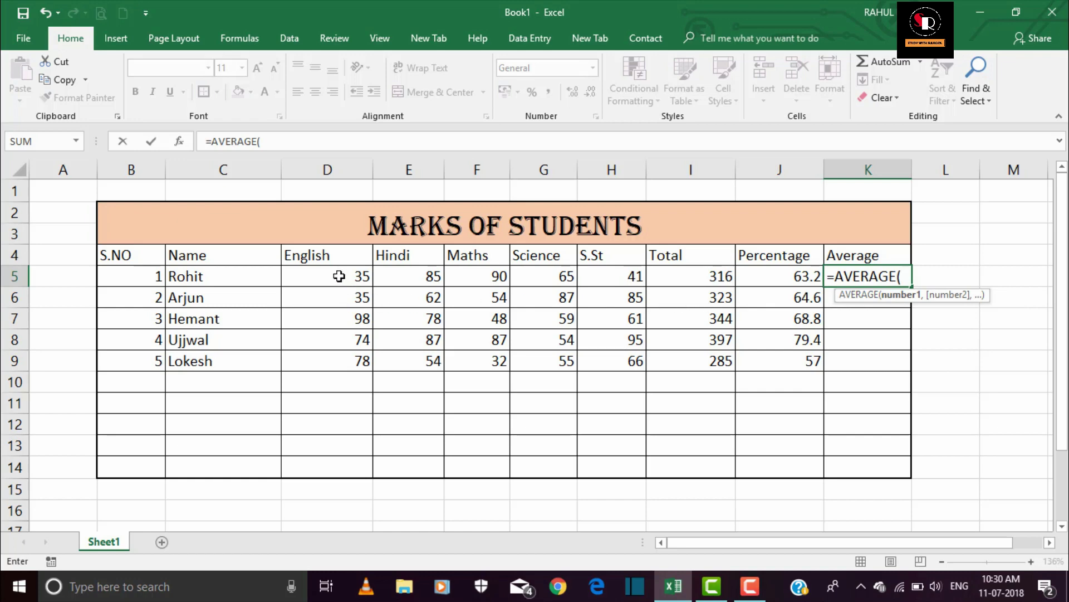
left_click_drag(335, 273, 603, 281)
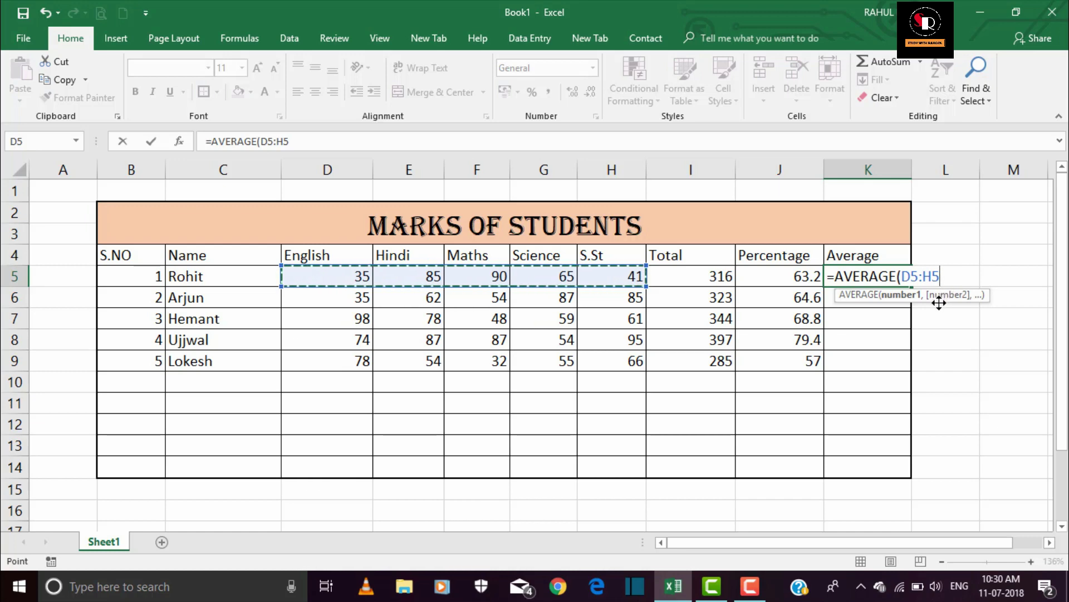
type(")")
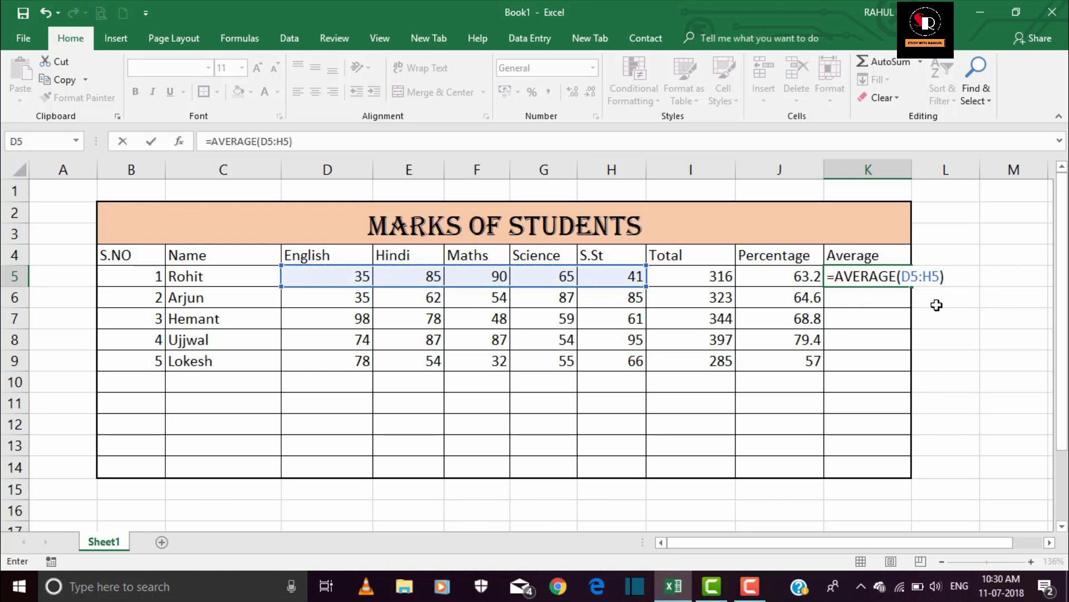
key("Return")
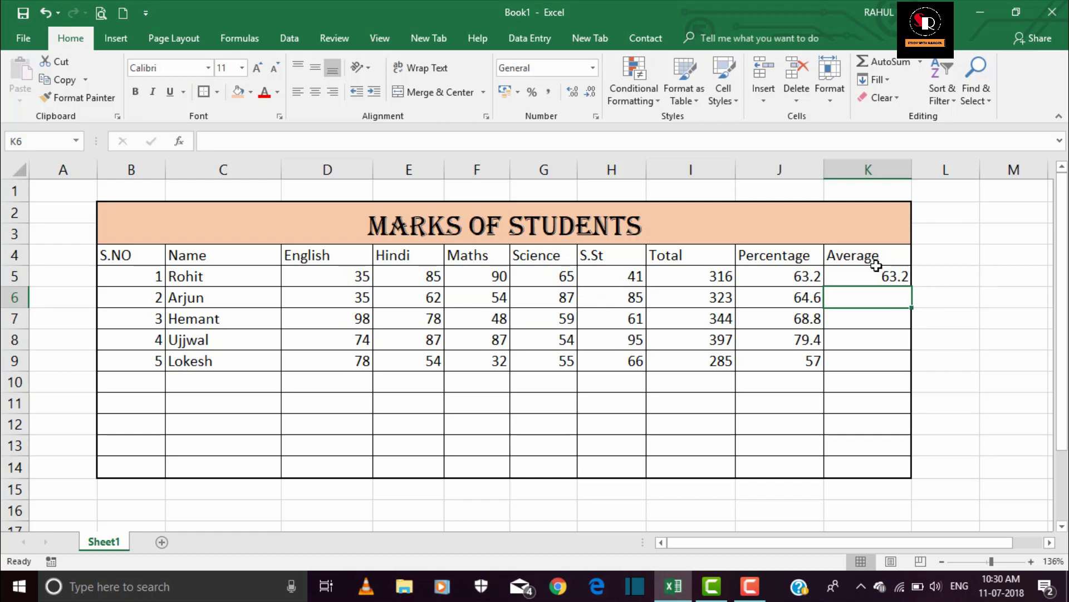
Enter =AVERAGE(D6:H6) in K6 so the second student's average shows 64.6.
left_click(876, 271)
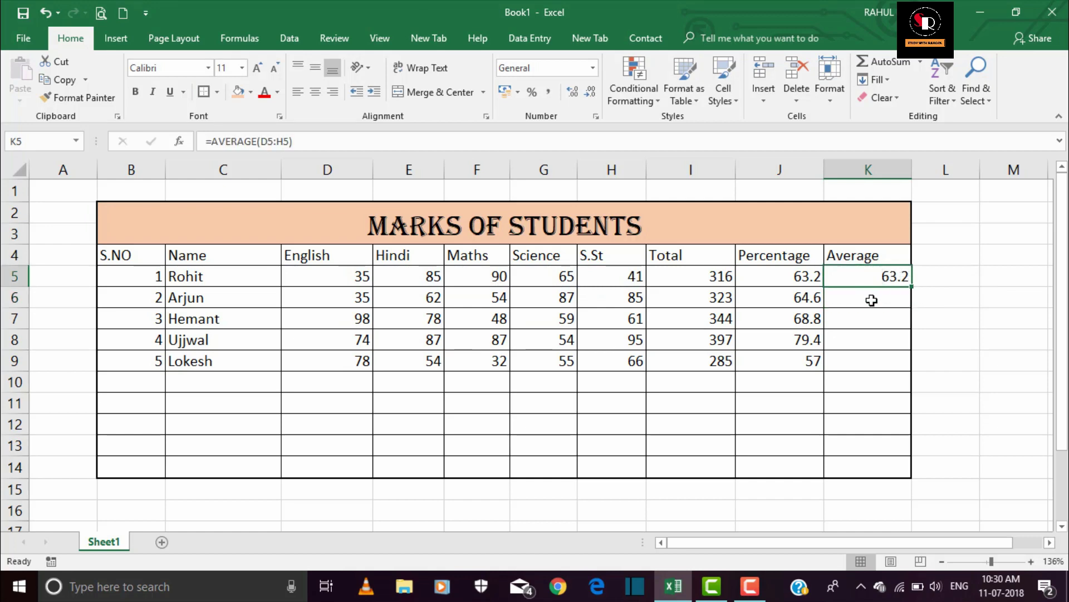
left_click(872, 301)
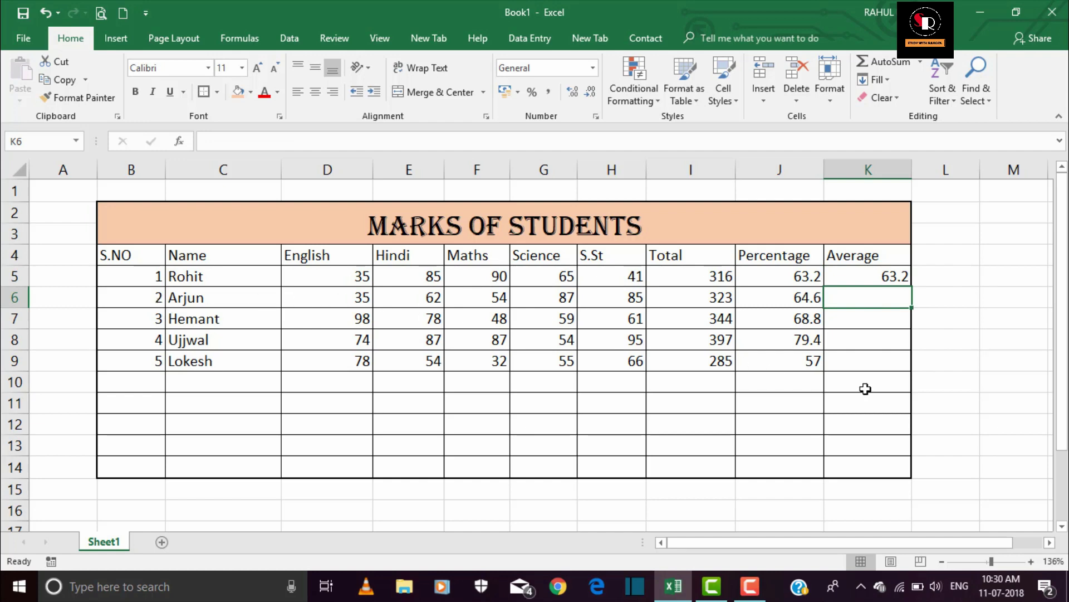
double_click(861, 296)
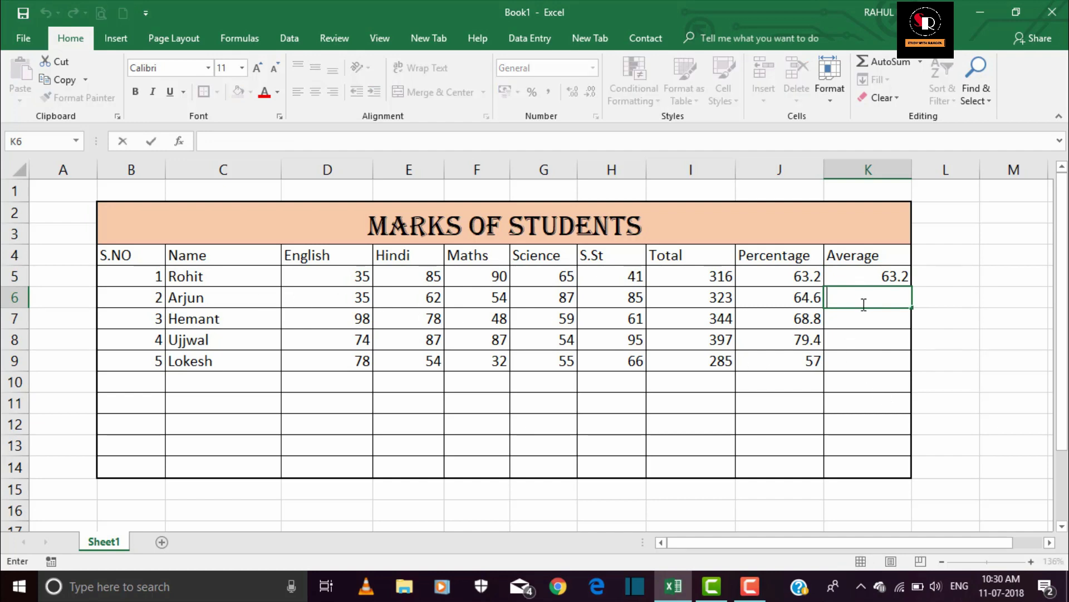
type("=")
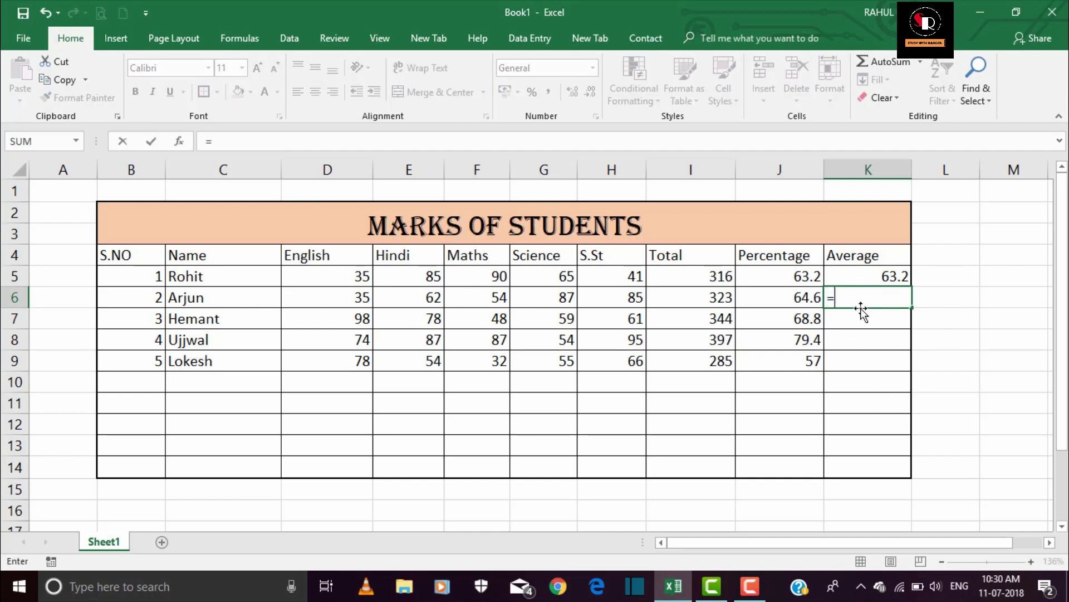
type("AVE")
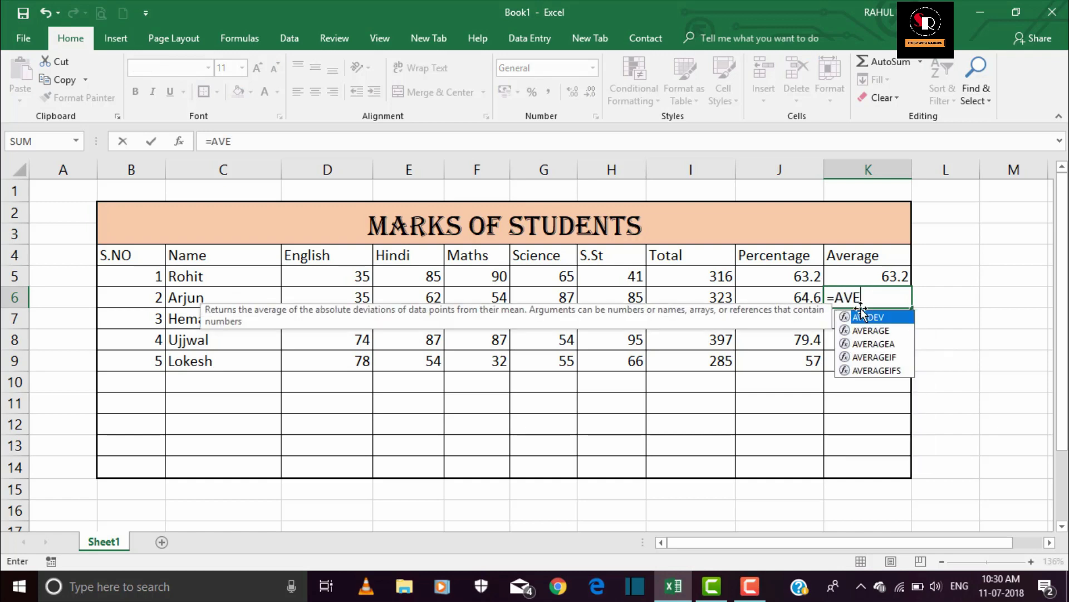
type("RAGE")
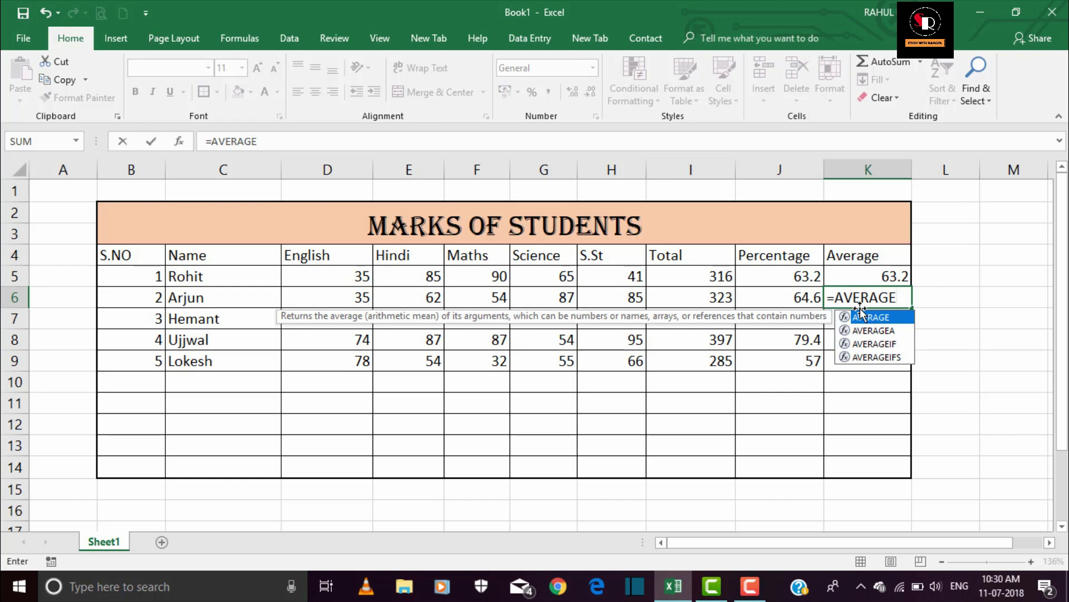
type("(")
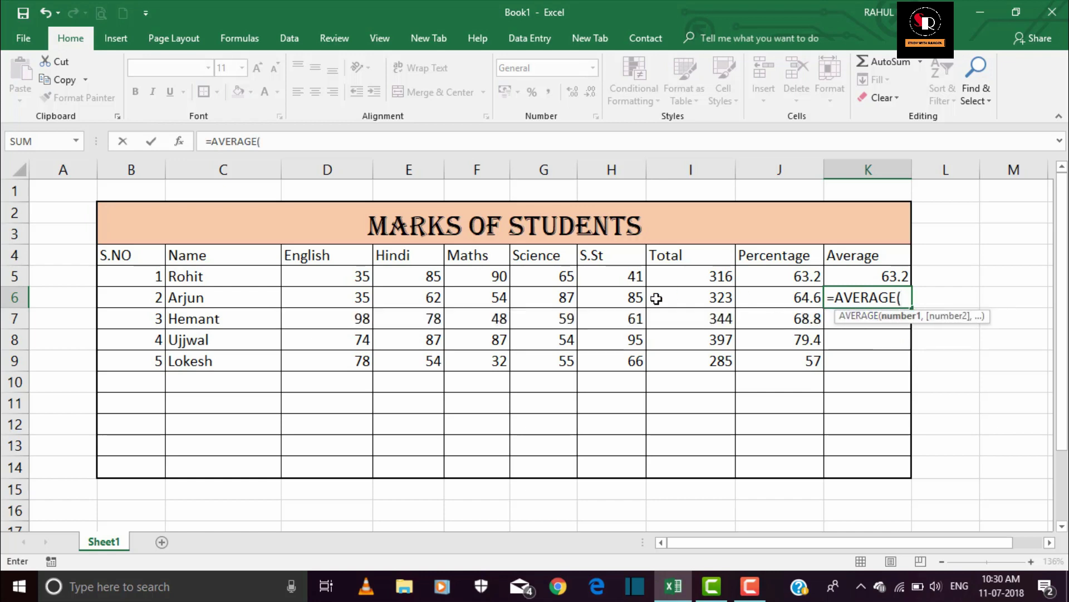
left_click_drag(298, 297, 603, 303)
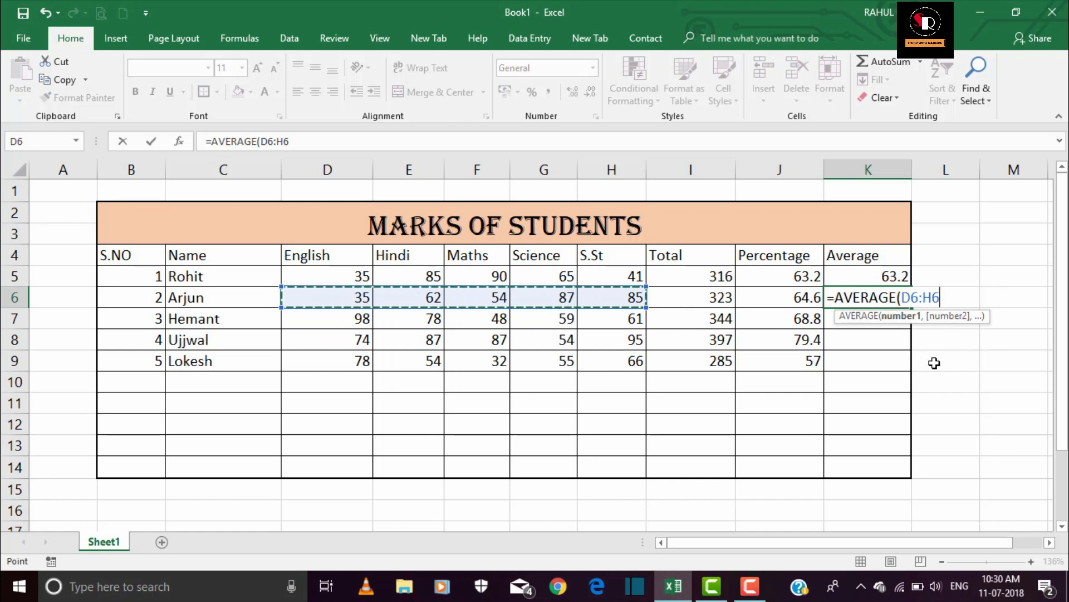
type(")")
key("Return")
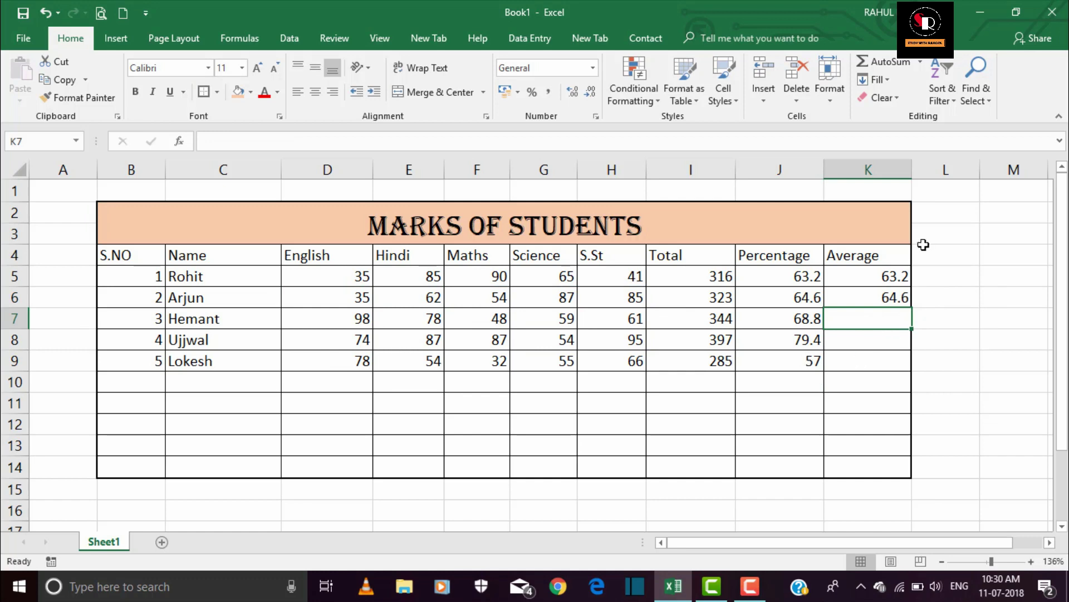
Copy K5's AVERAGE formula down to K9, giving averages 68.8, 79.4 and 57.
left_click(899, 279)
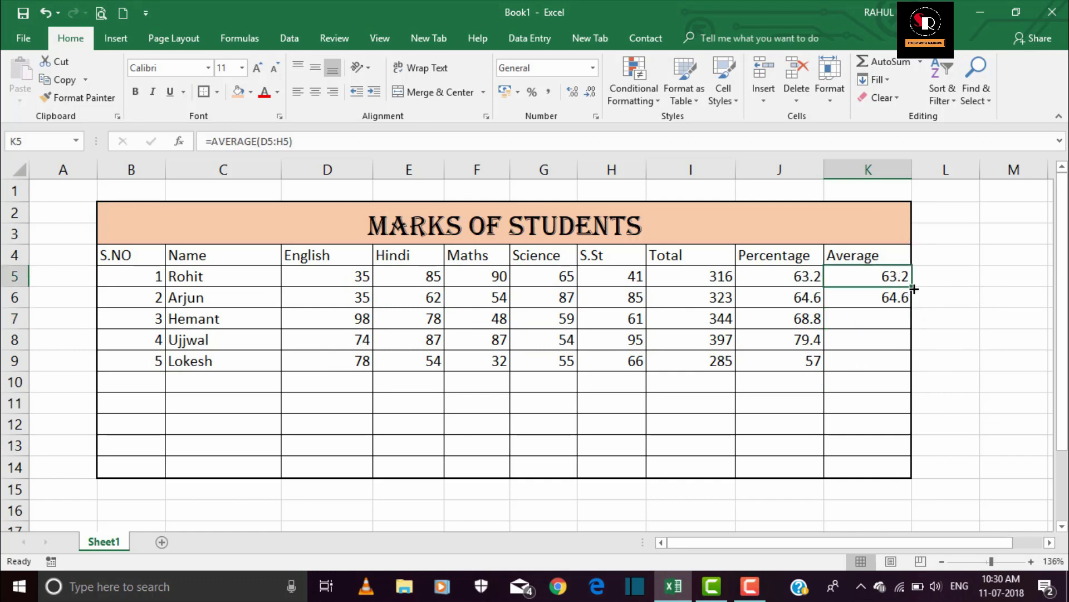
left_click_drag(914, 288, 914, 289)
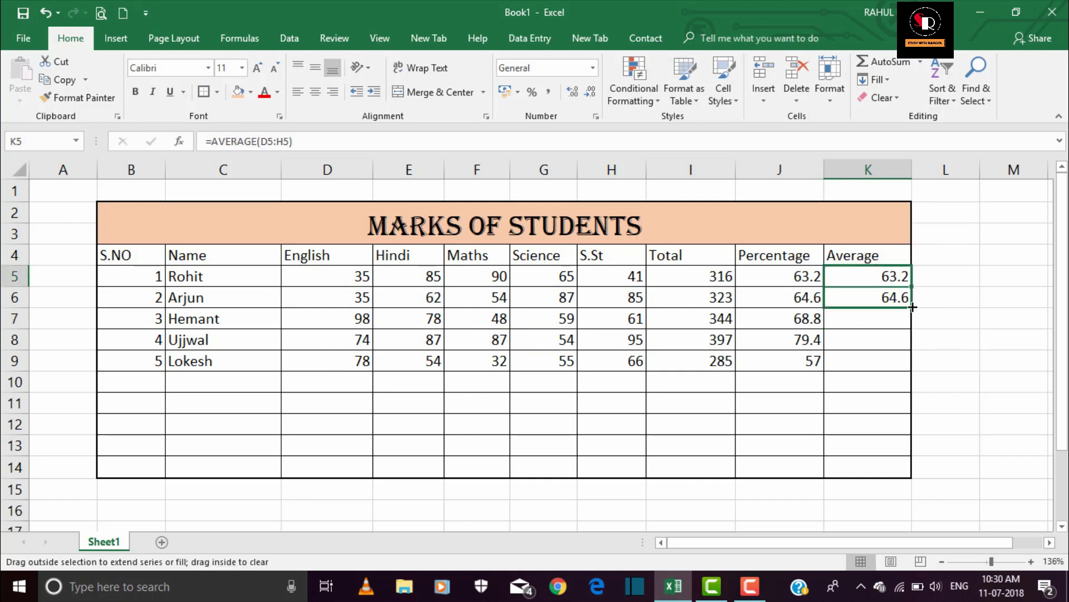
left_click_drag(914, 297, 905, 369)
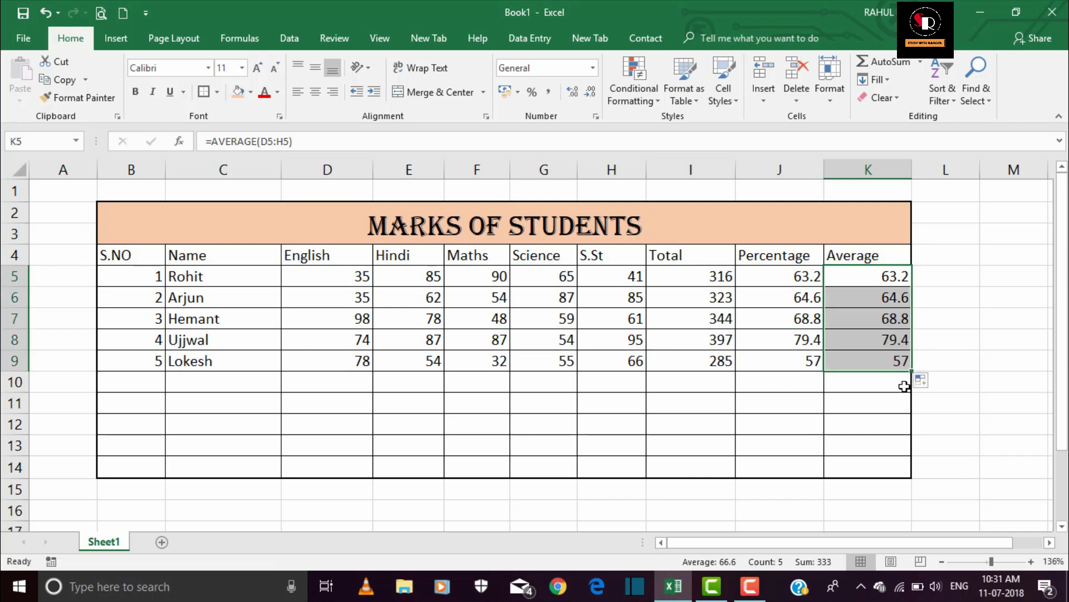
left_click(841, 400)
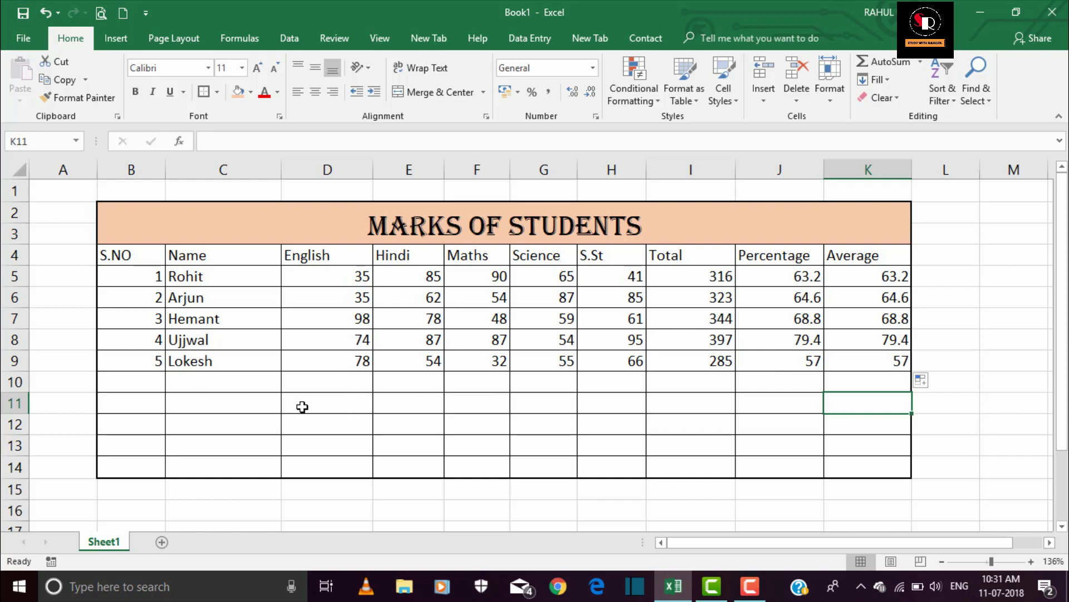
Type the row label 'Total' in cell C11.
double_click(208, 402)
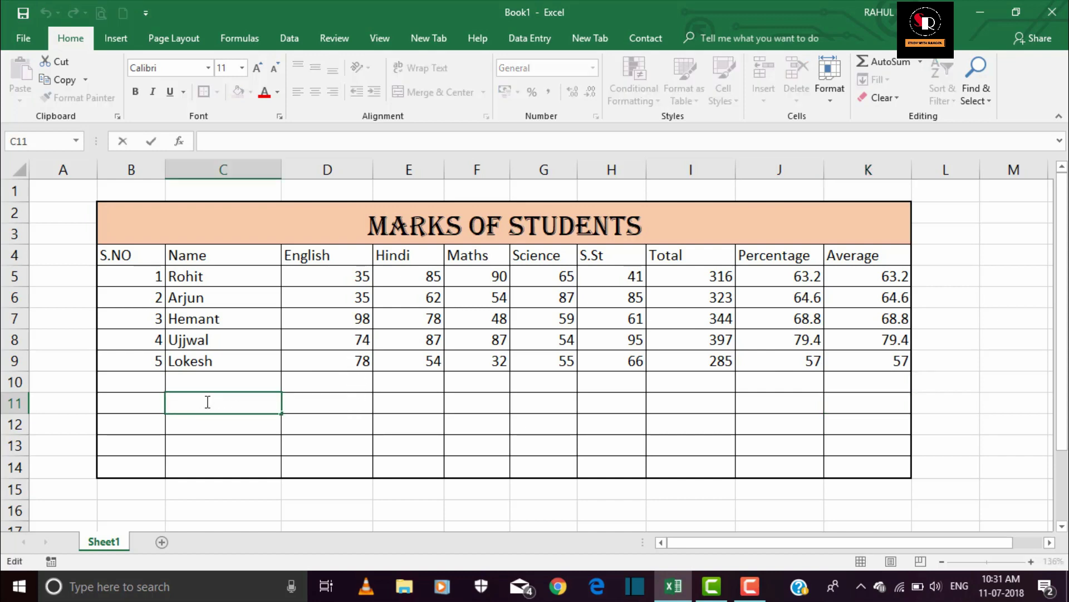
type("Total")
key("Return")
left_click(207, 402)
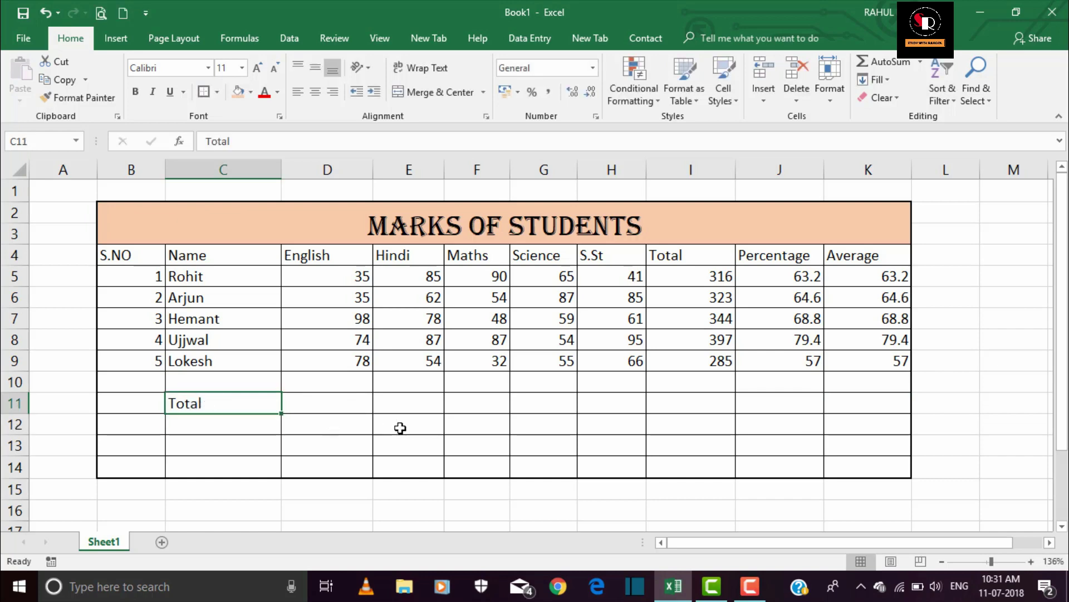
Enter =SUM(D5:D9) in D11 to total the English marks as 320.
left_click(300, 399)
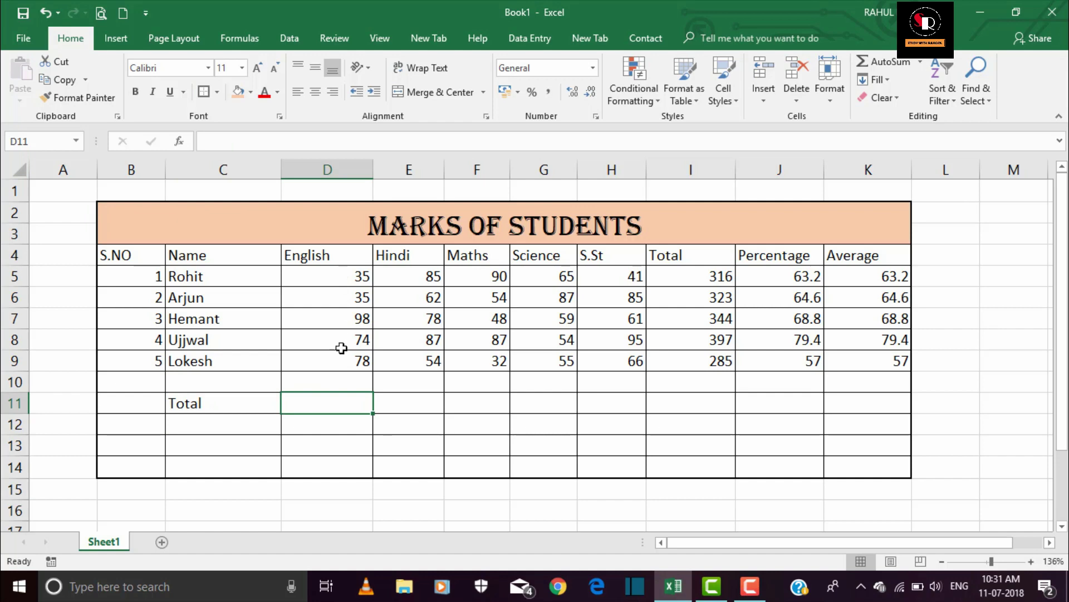
double_click(313, 409)
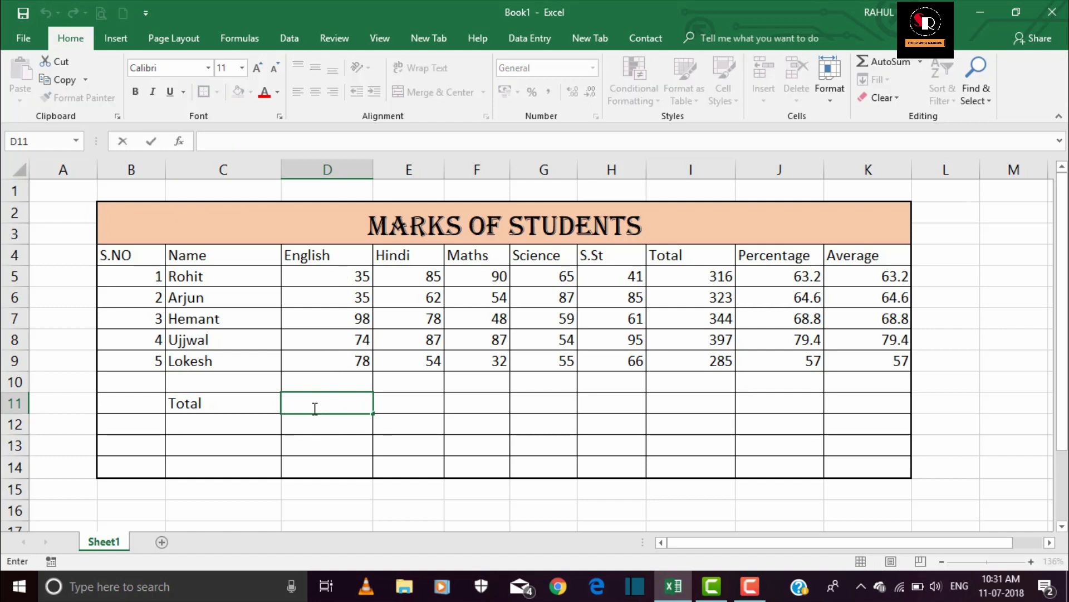
type("=")
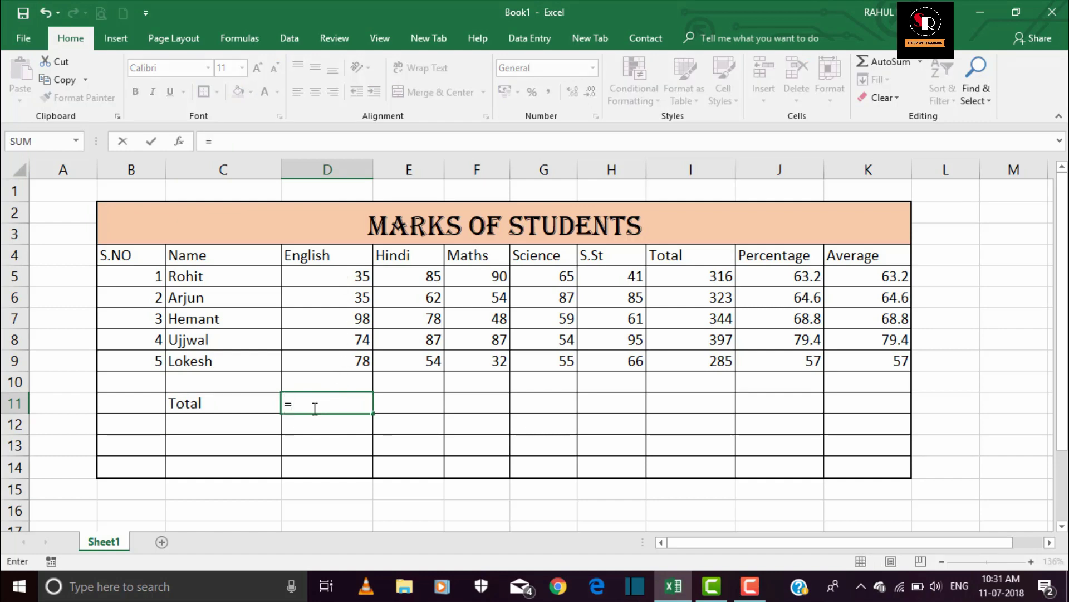
type("SU")
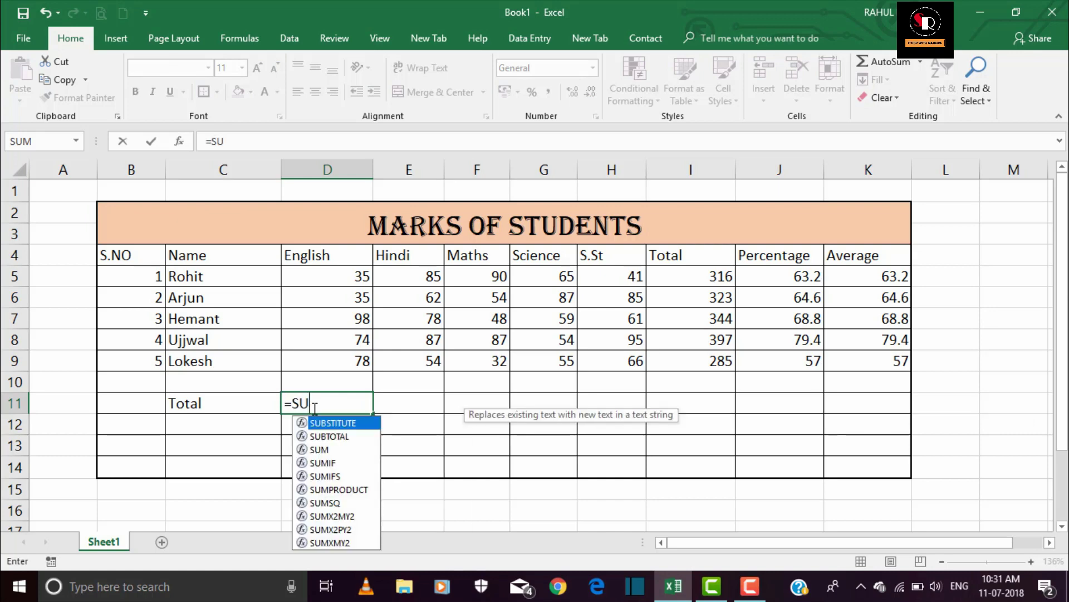
type("M(")
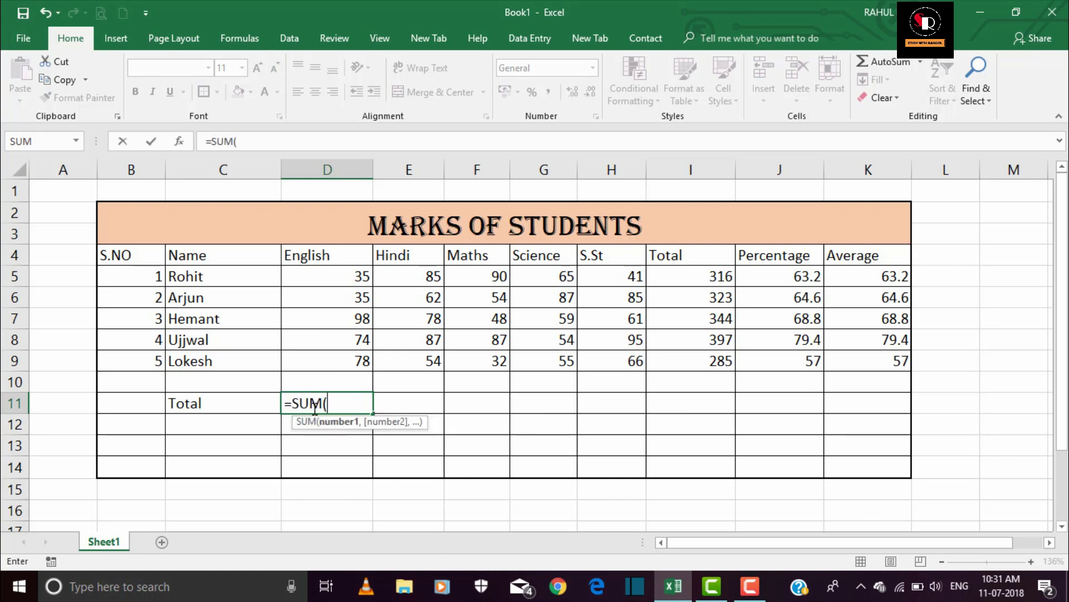
left_click_drag(349, 271, 353, 361)
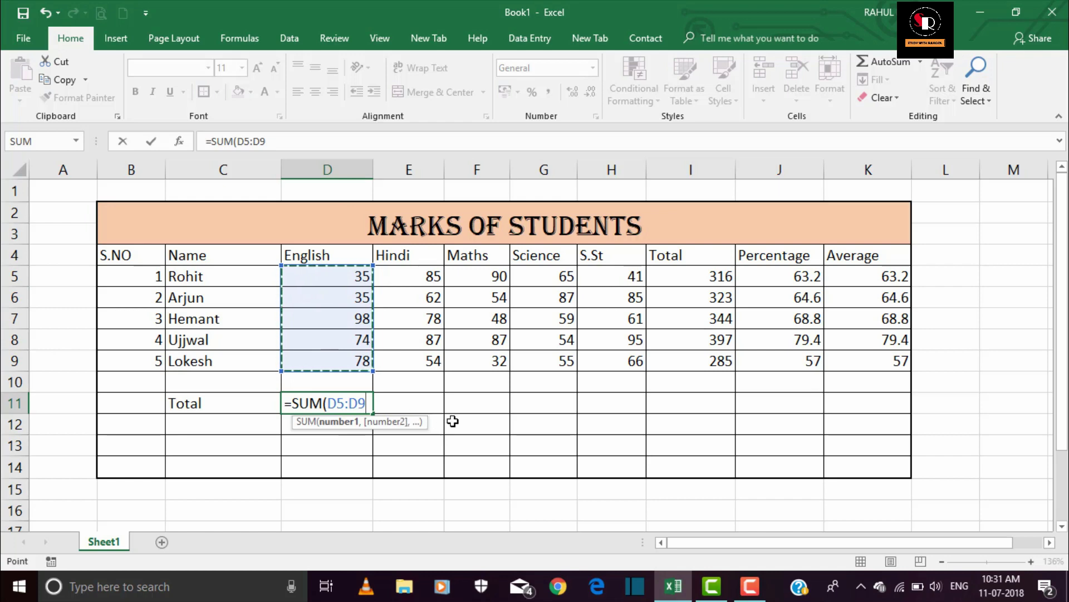
type(")")
key("Return")
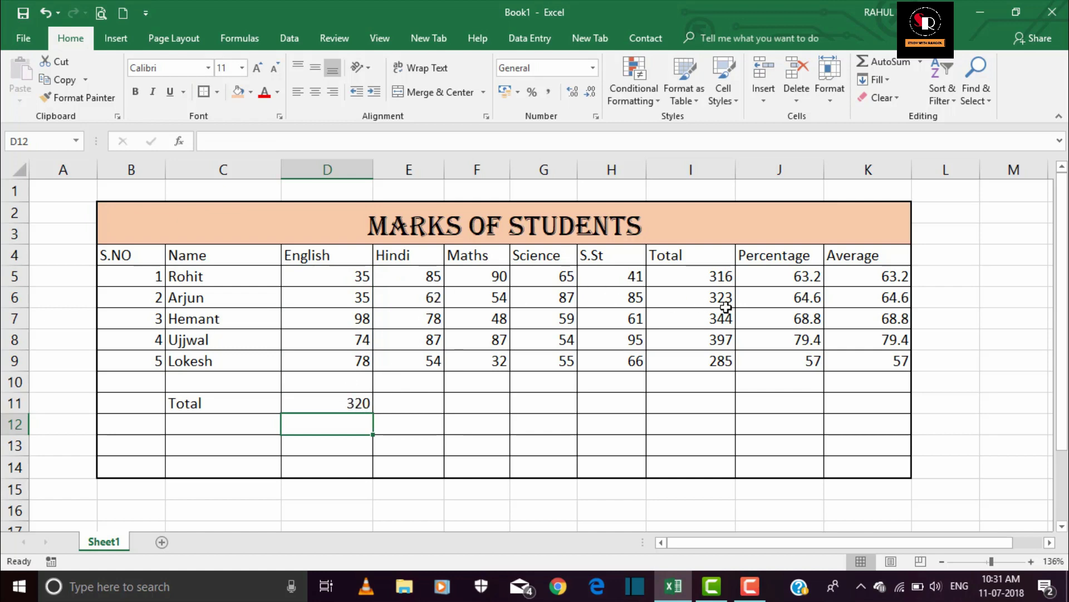
Copy the D11 total across to I11: Hindi 366, Maths 311, Science 320, S.St 348.
left_click(344, 405)
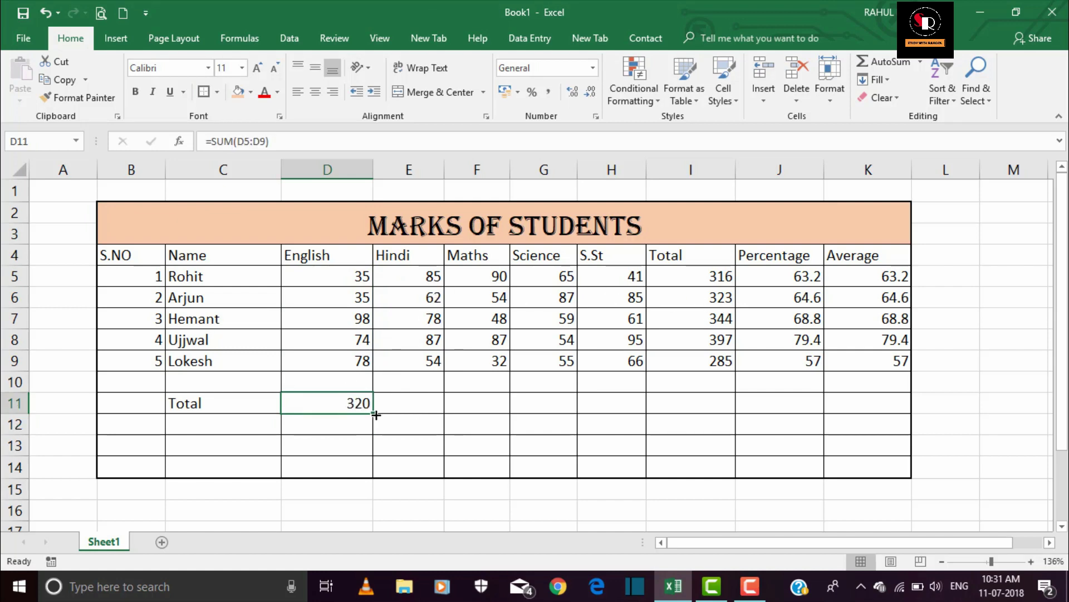
left_click_drag(376, 415, 652, 417)
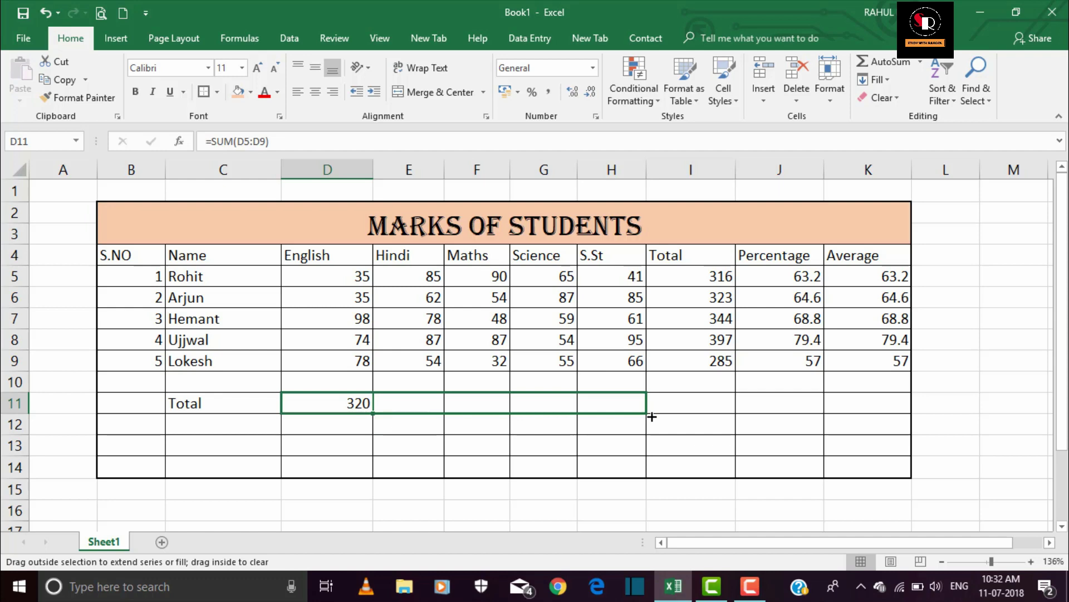
left_click_drag(681, 415, 714, 415)
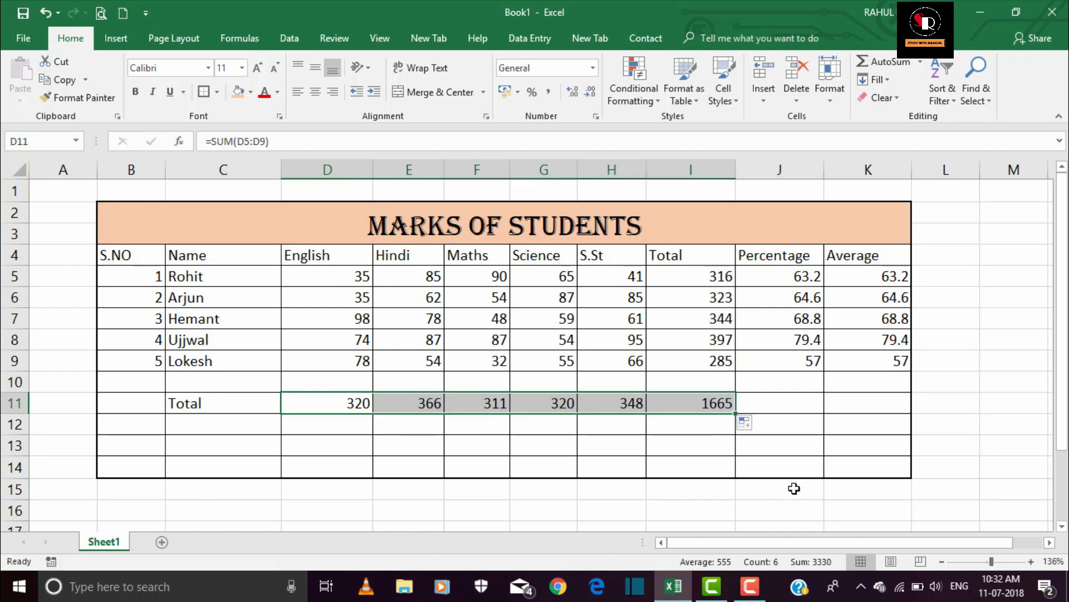
left_click(777, 473)
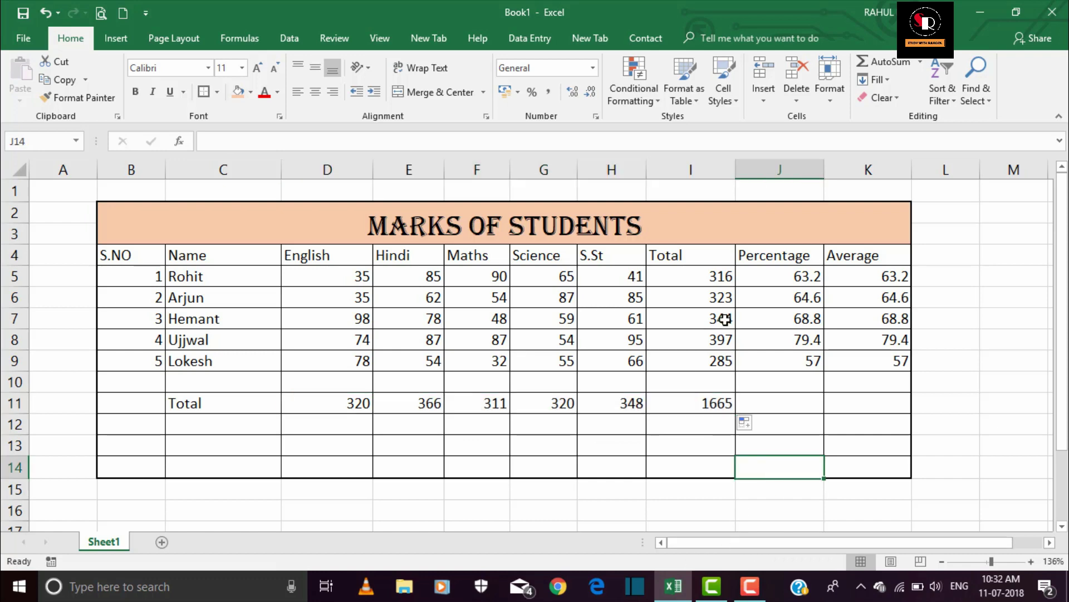
Make the grand total 1665 in I11 bold.
left_click(693, 403)
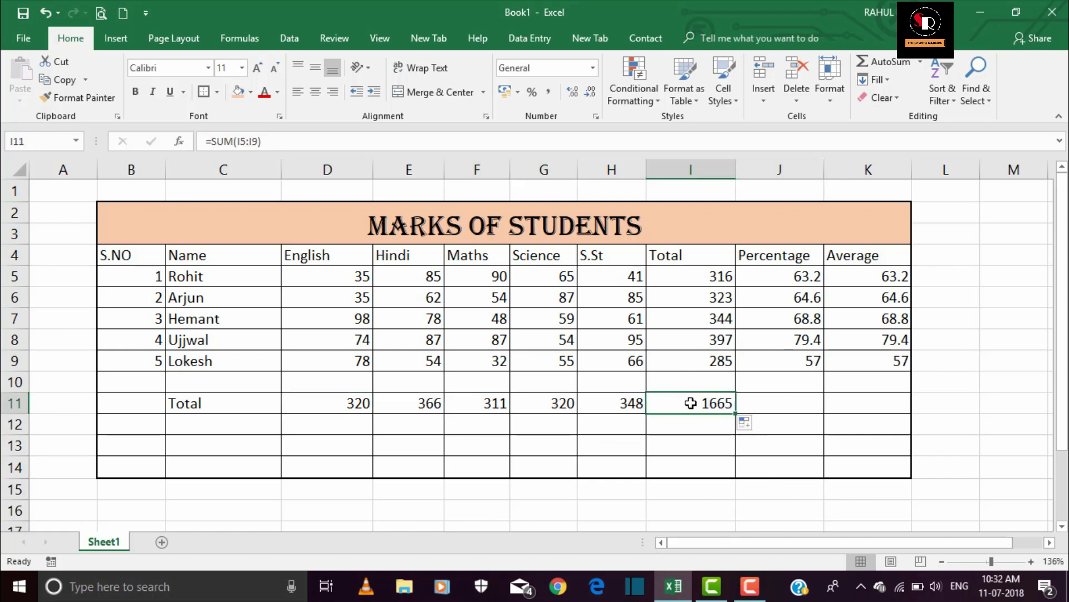
left_click(136, 90)
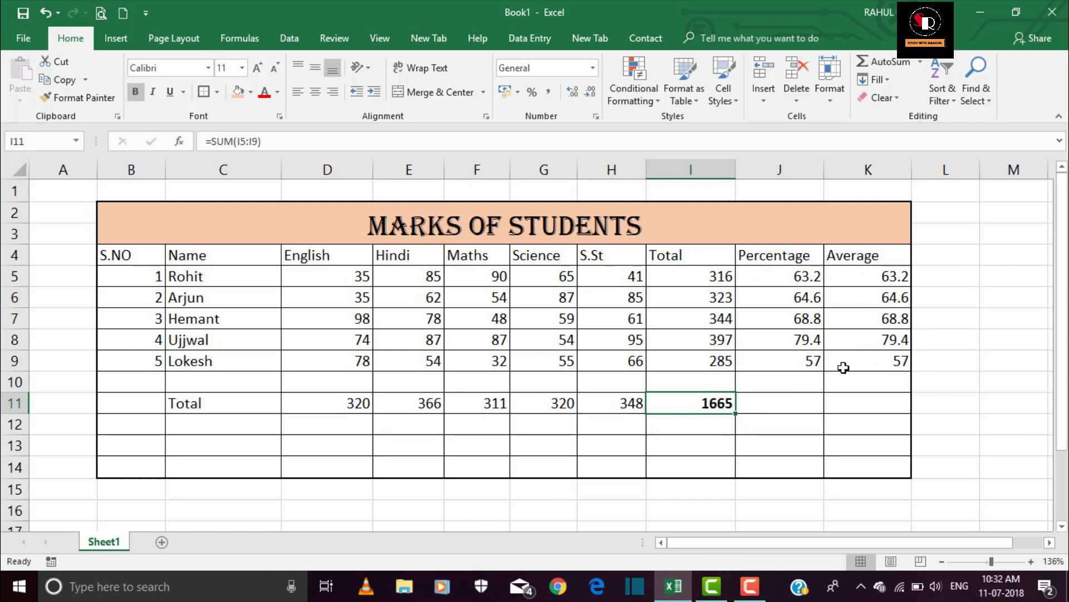
left_click(944, 257)
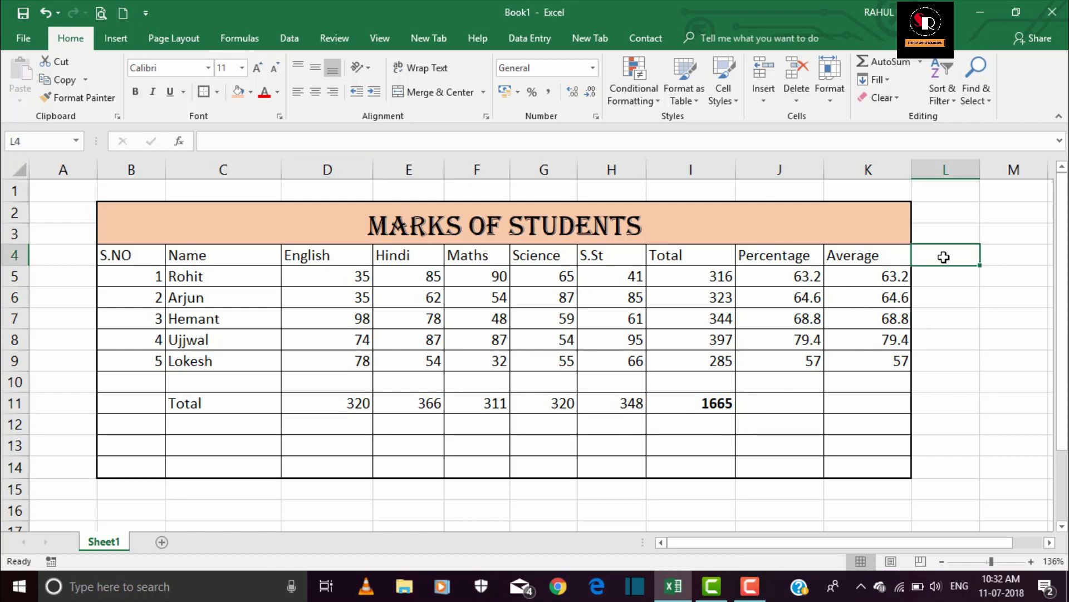
Enter =COUNT(B5:K5) in L5, returning 9 numeric cells in the first student's row.
left_click(151, 278)
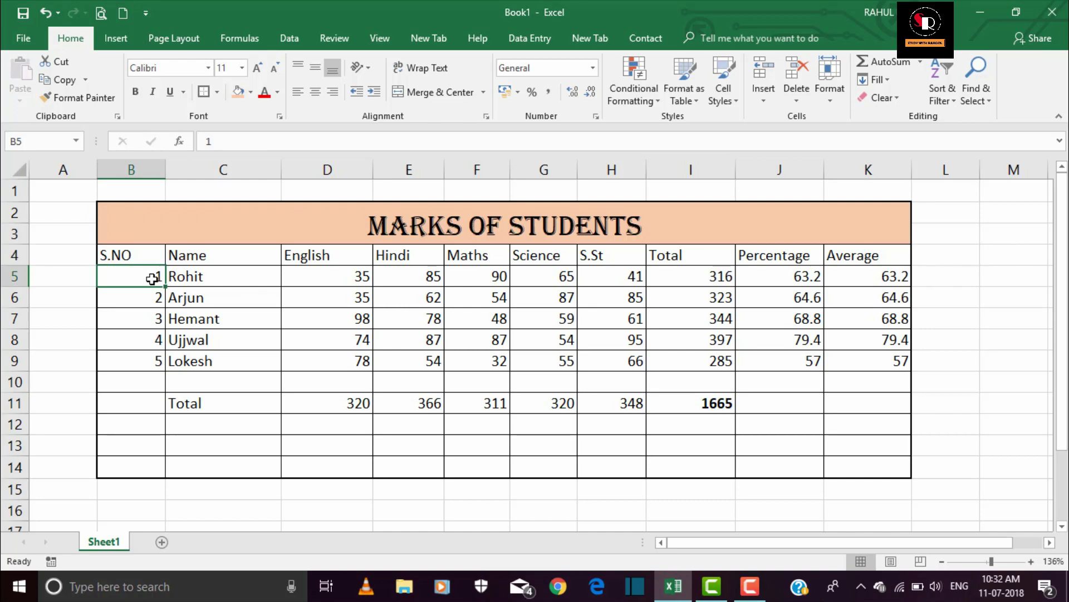
left_click(193, 278)
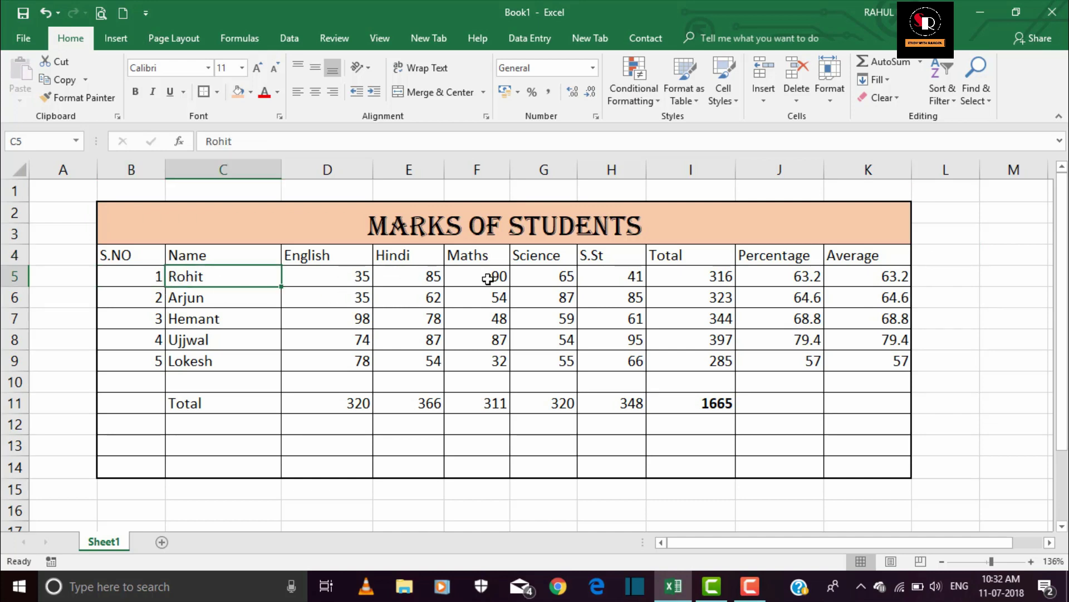
left_click(961, 282)
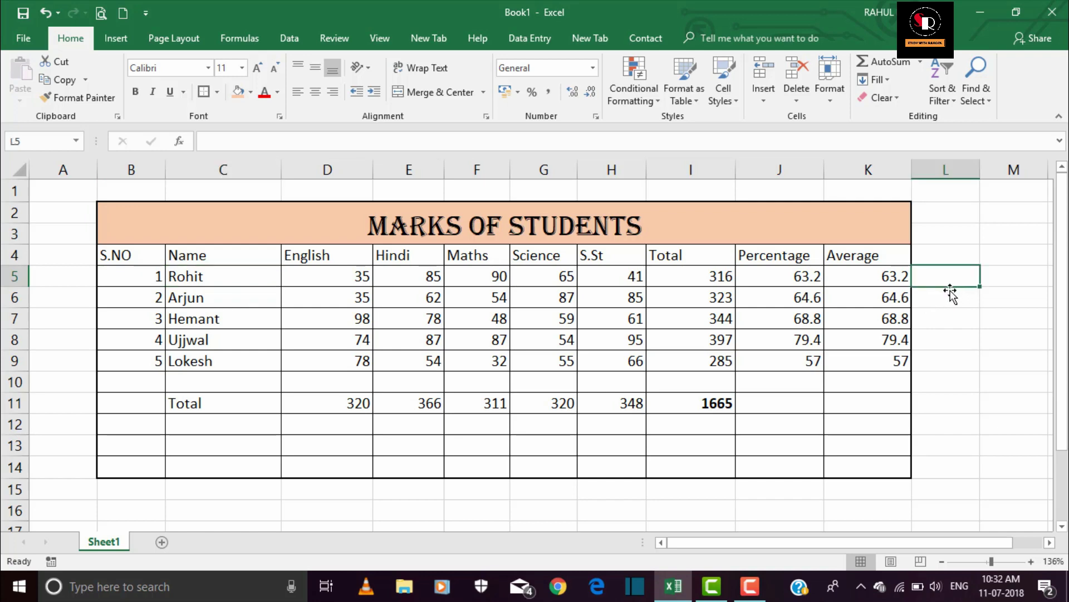
double_click(942, 276)
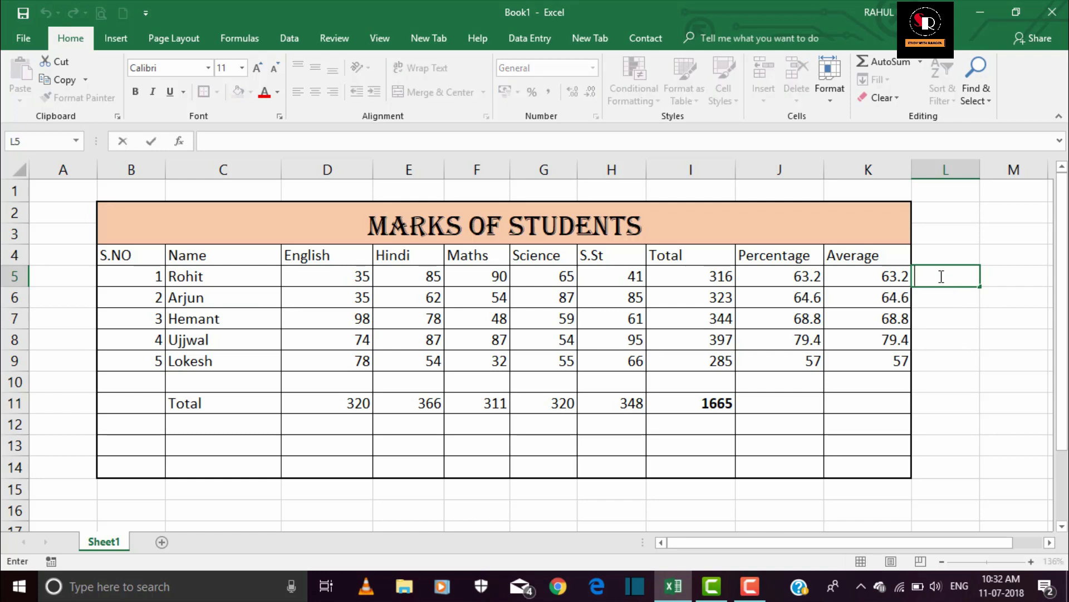
type("=")
type("C")
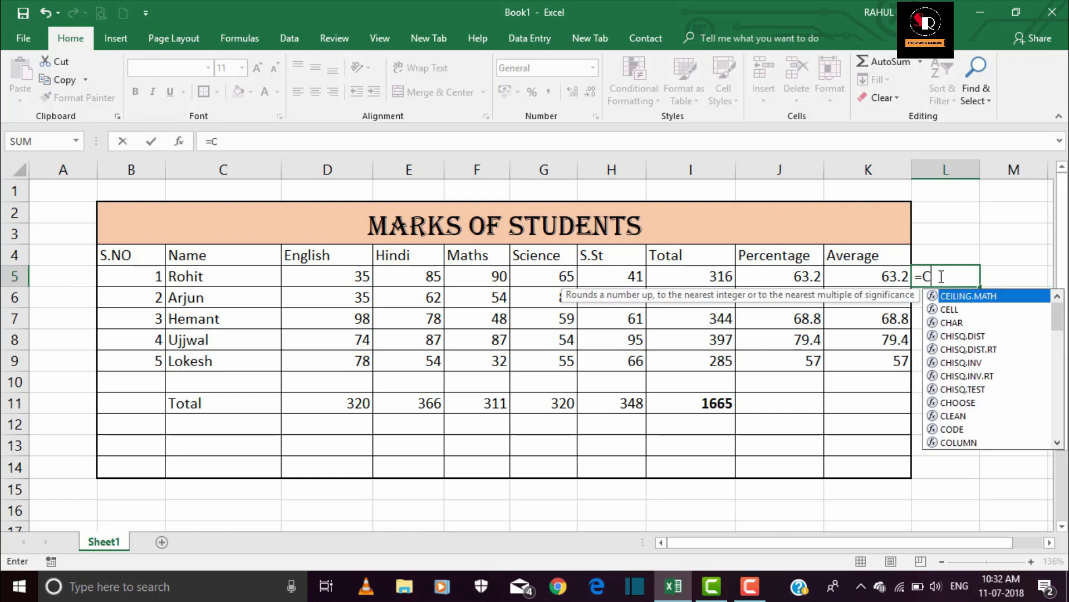
type("OUNT")
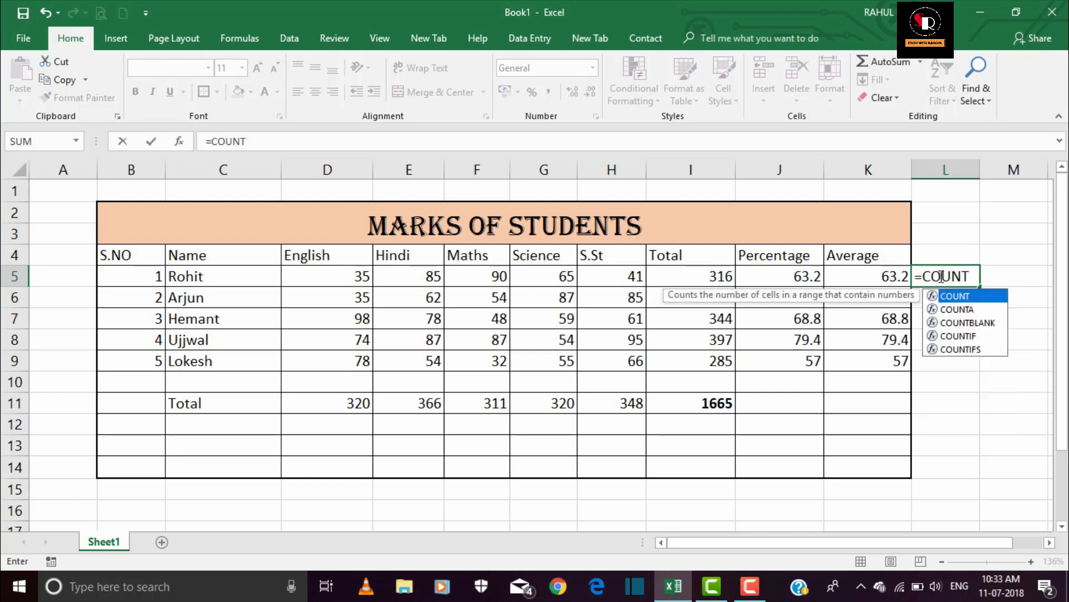
type("(")
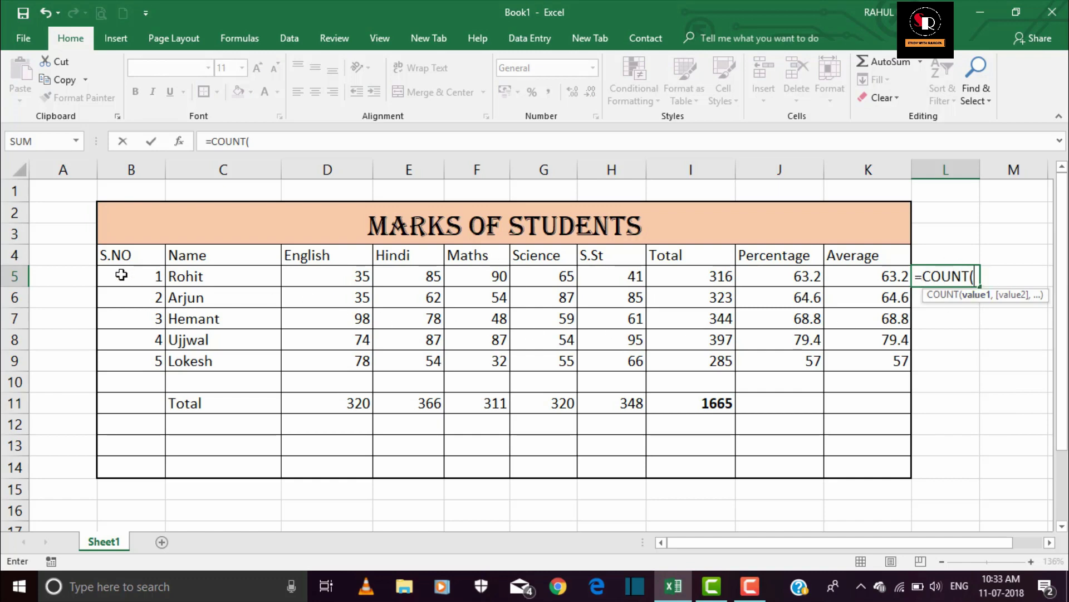
left_click_drag(121, 275, 874, 274)
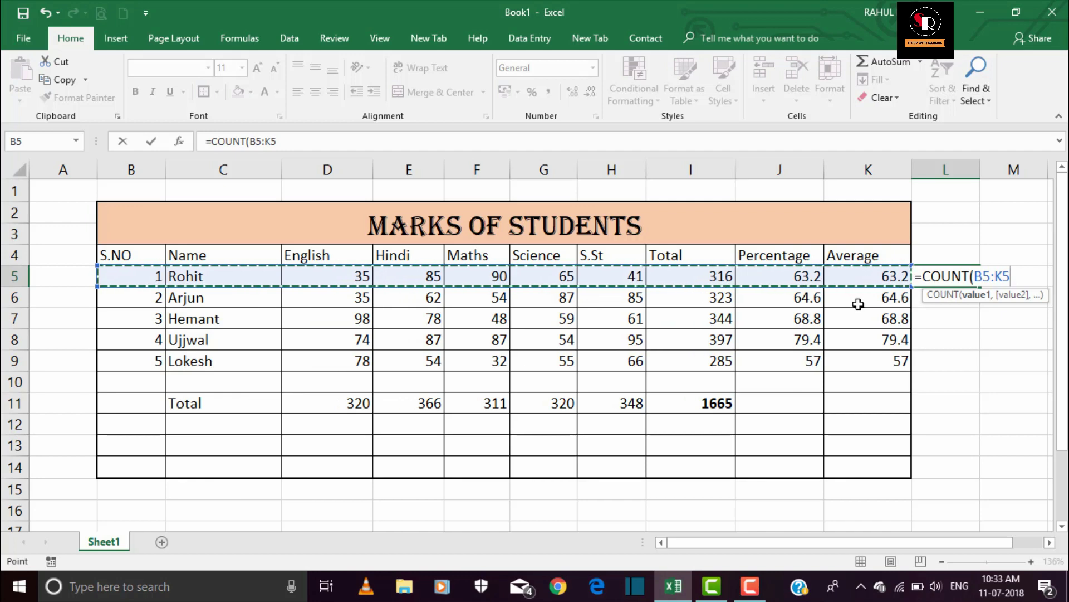
type(")")
key("Return")
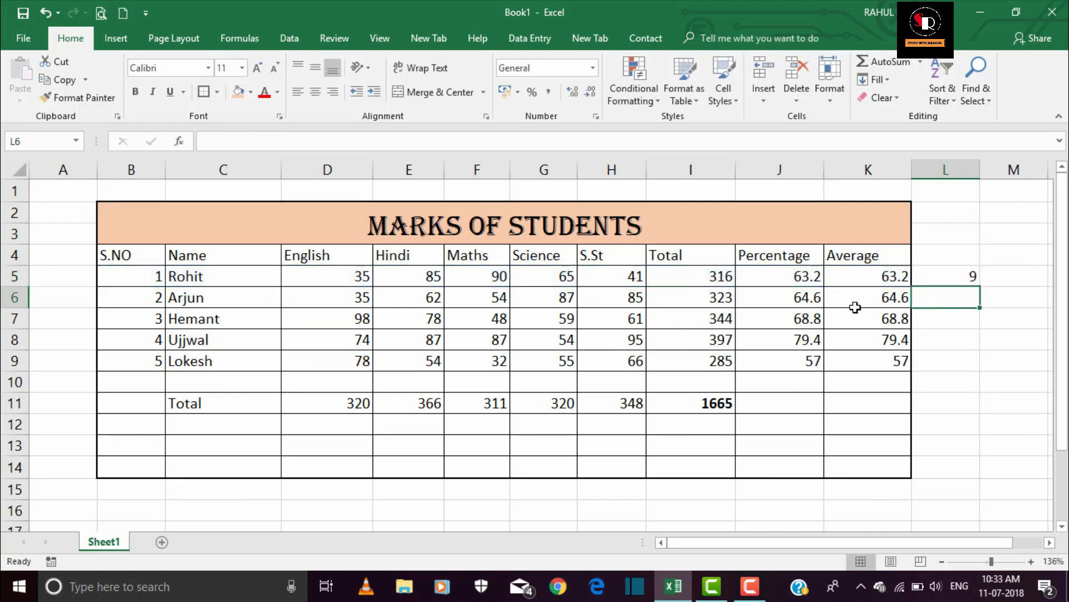
left_click(957, 275)
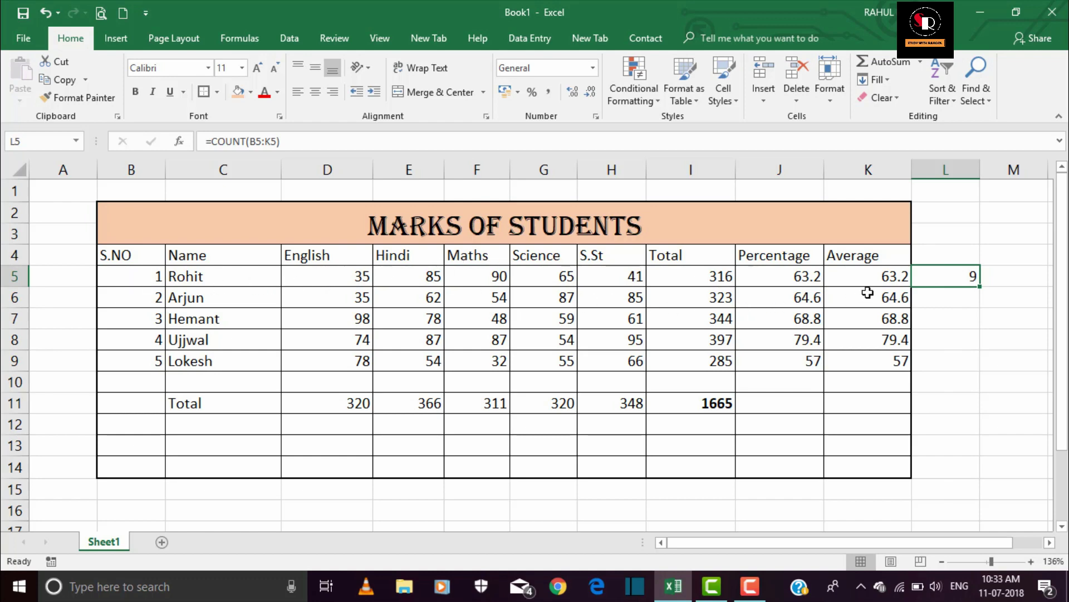
Inspect the first student's row cells from average back to serial number.
left_click(885, 279)
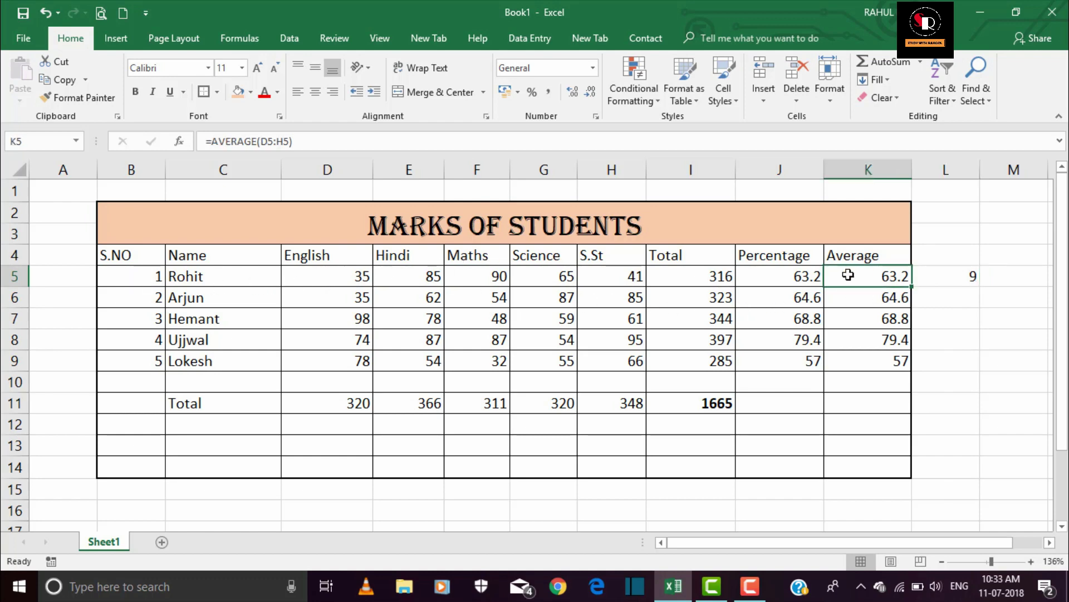
left_click(784, 278)
left_click(693, 274)
left_click(617, 277)
left_click(535, 278)
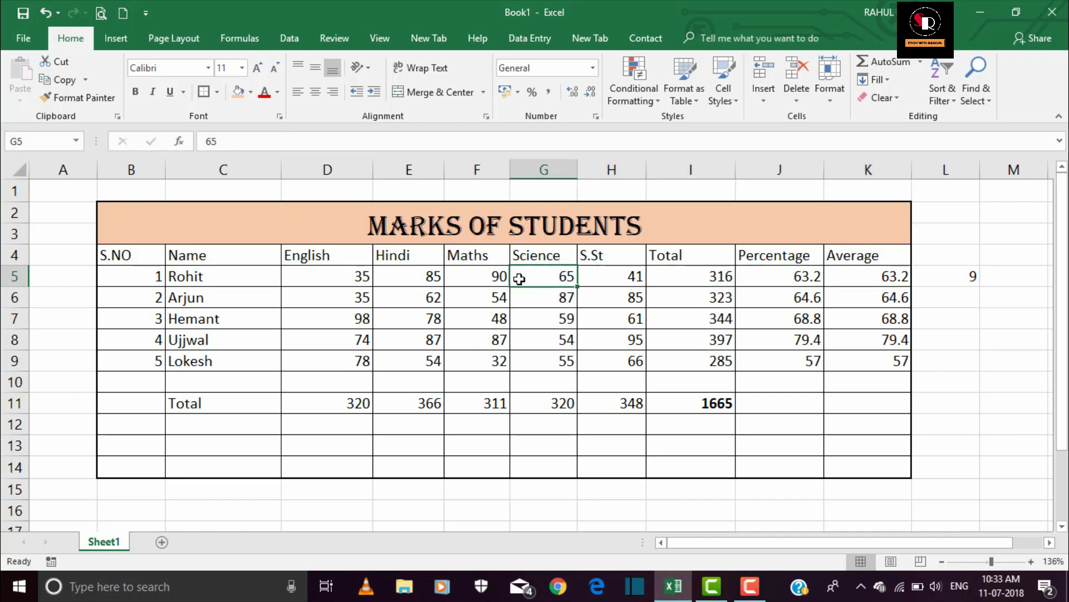
left_click(468, 277)
left_click(407, 278)
left_click(357, 276)
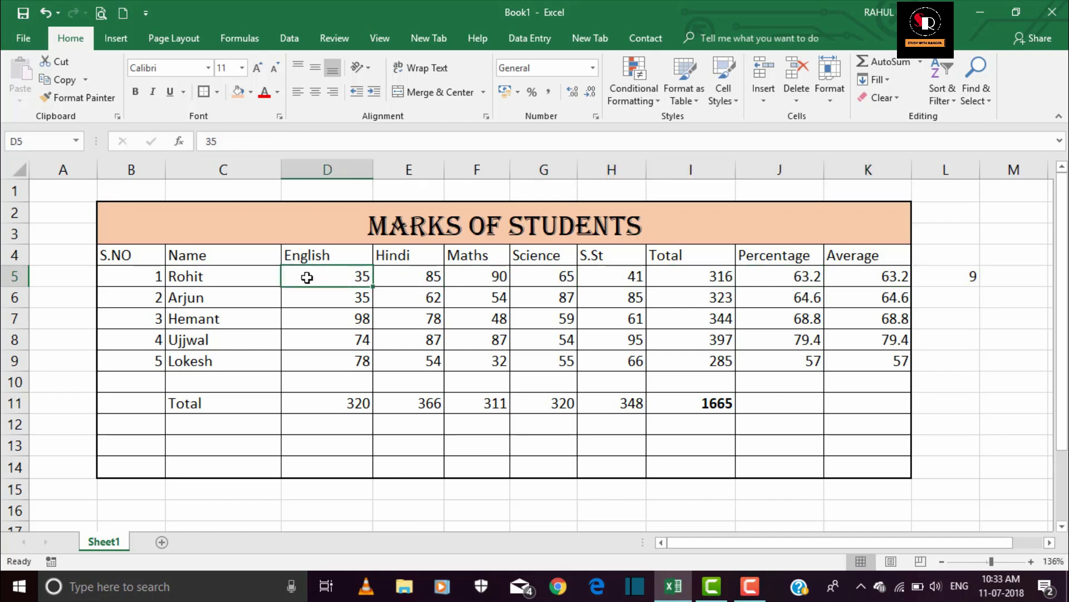
left_click(258, 279)
left_click(138, 276)
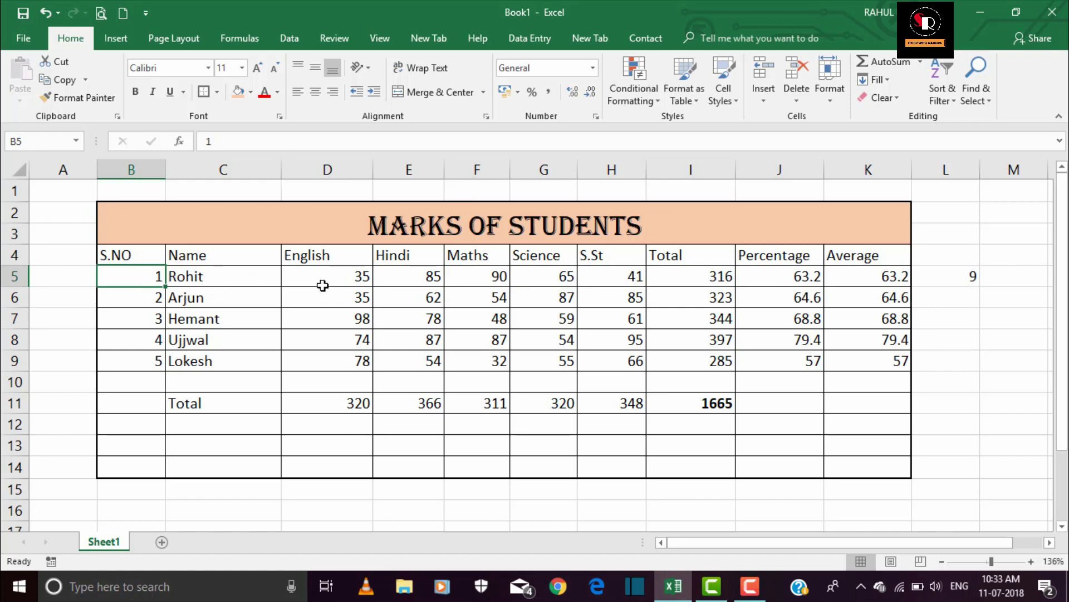
Try a text entry in D5, then replace it with the English mark 85.
double_click(362, 277)
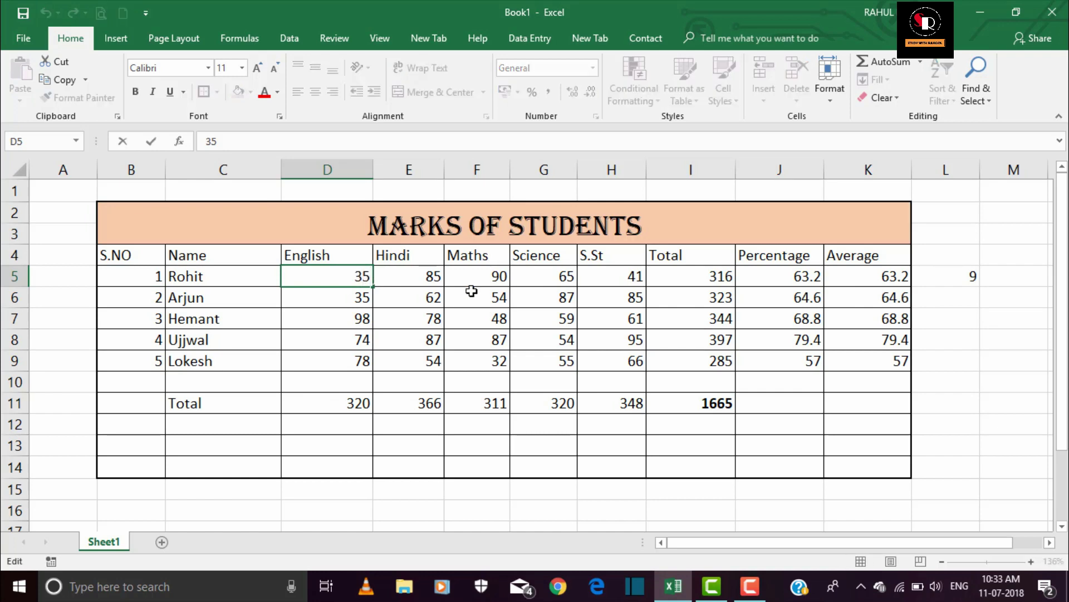
key("BackSpace")
type("Rohits")
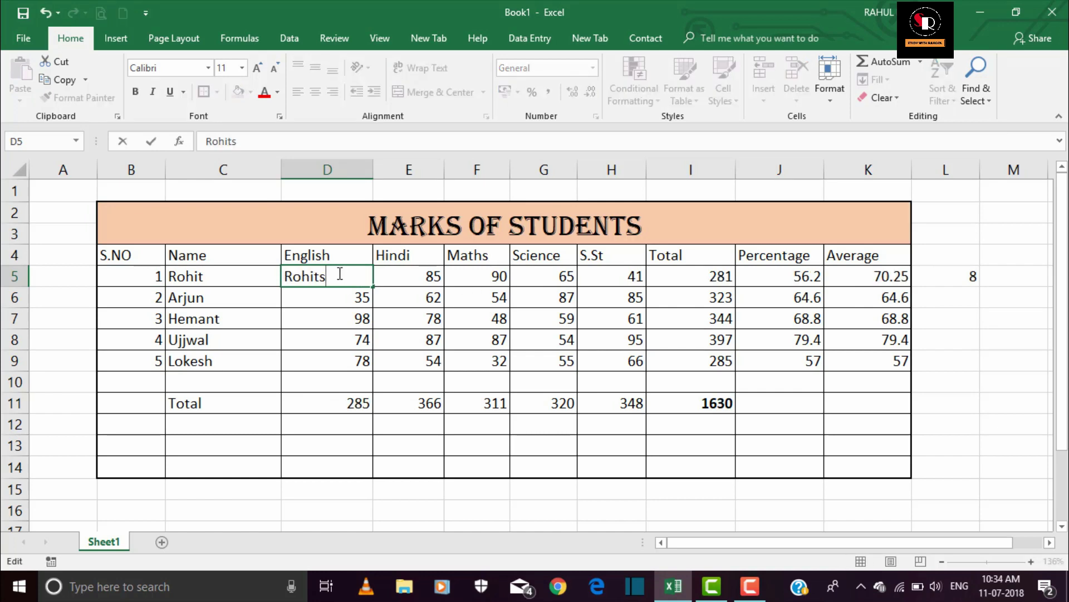
key("Return")
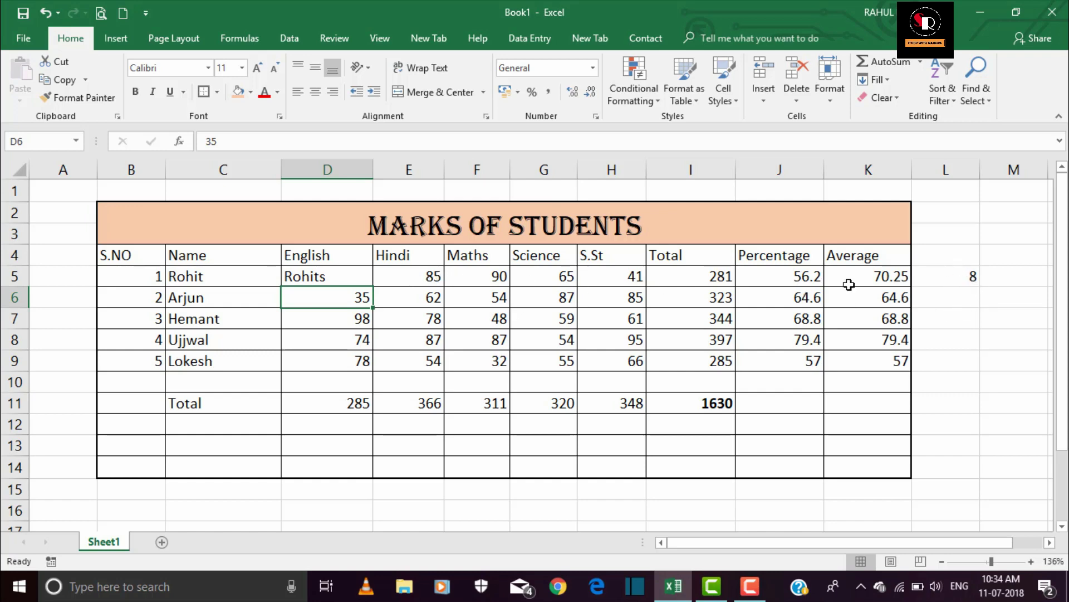
double_click(349, 279)
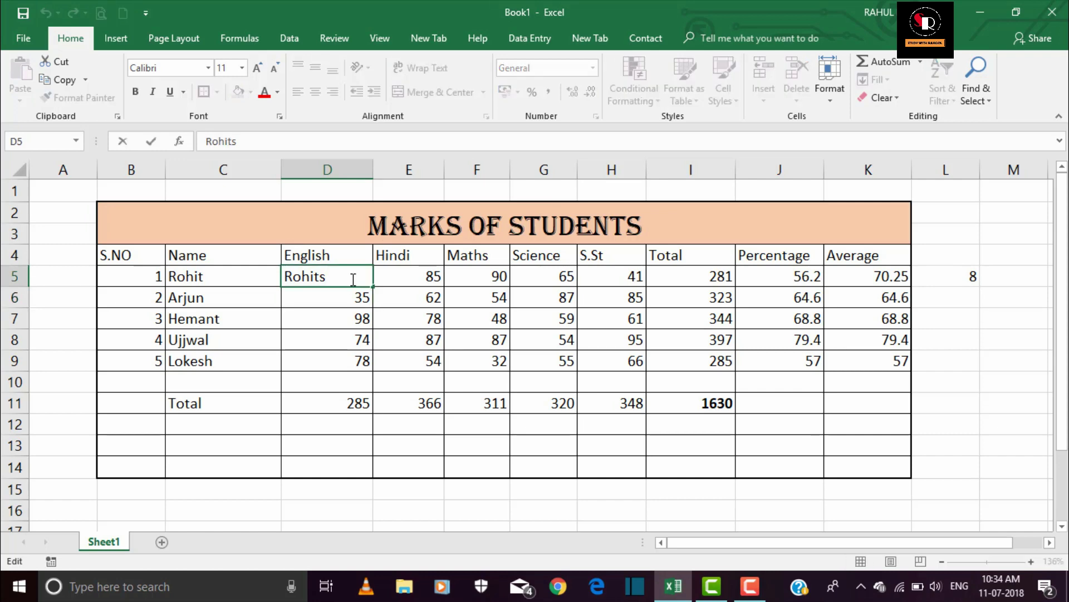
key("BackSpace")
key("BackSpace")
key("BackSpace")
key("BackSpace")
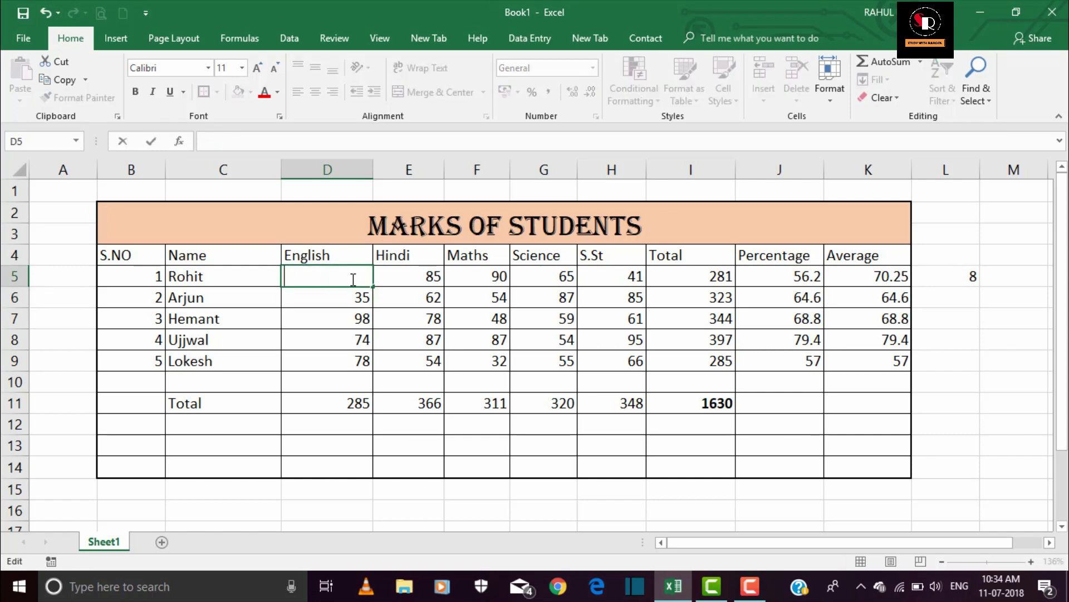
type("85")
key("Return")
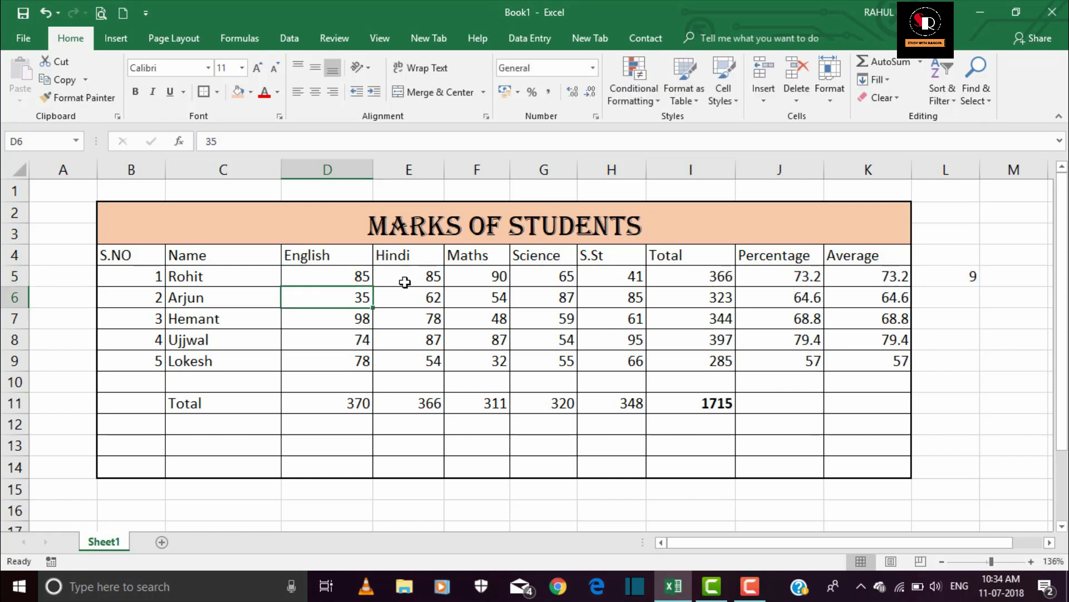
Check L5 and select B5:K5 to compare the status-bar count.
left_click(965, 283)
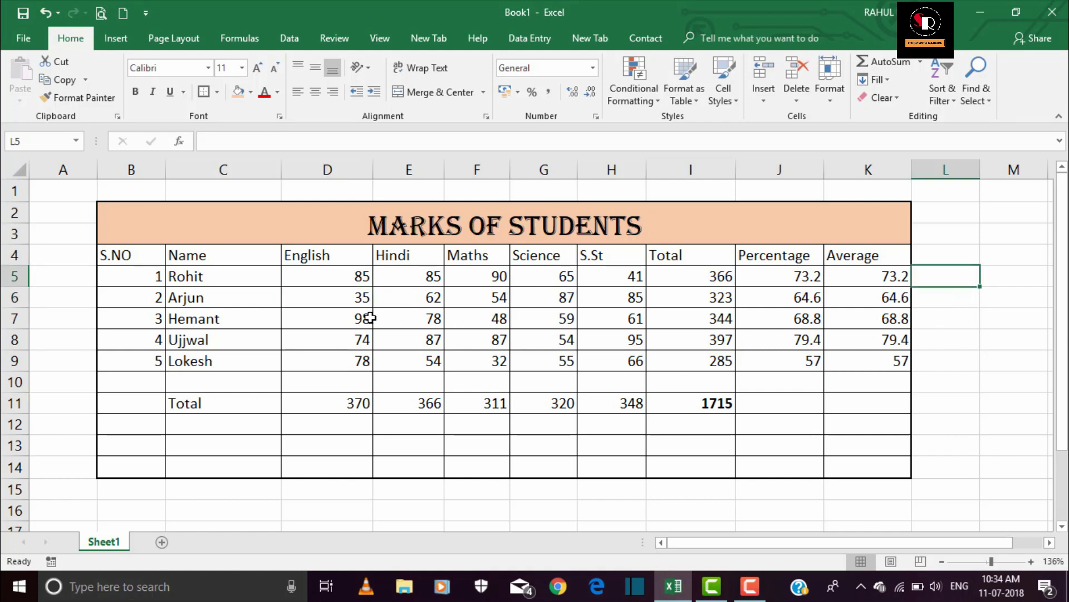
left_click(144, 278)
left_click_drag(144, 277, 891, 277)
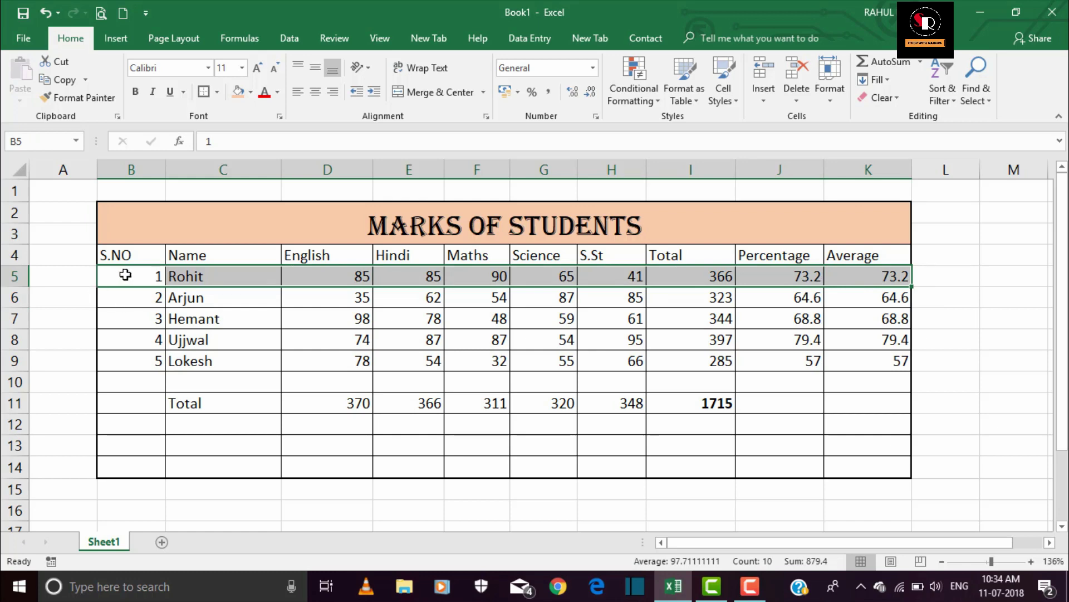
Enter =COUNTA(B5:K5) in L5, counting 10 filled cells including the student name.
left_click(941, 276)
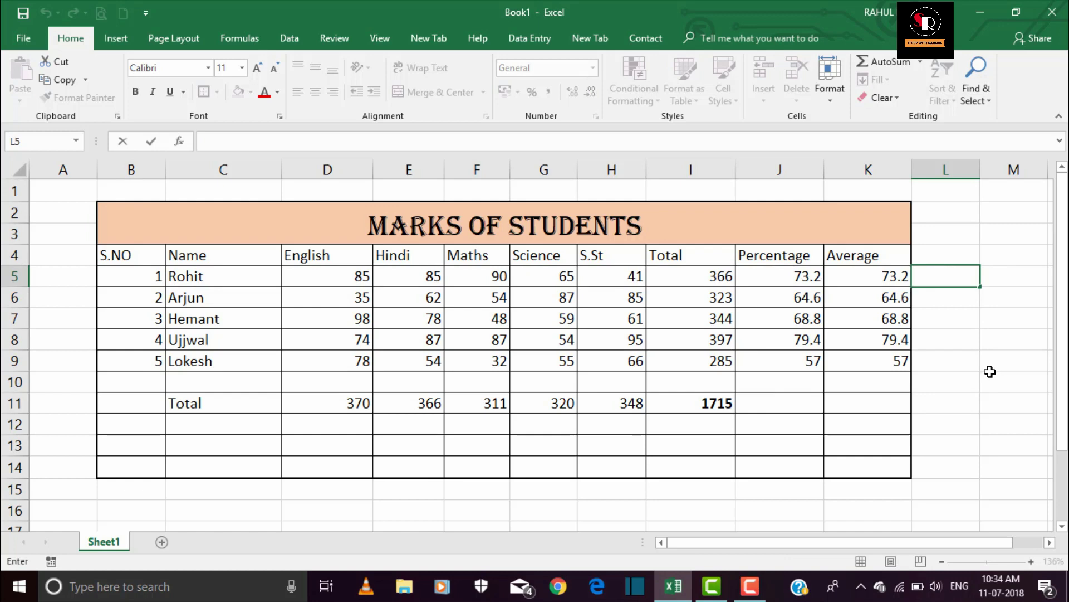
type("=")
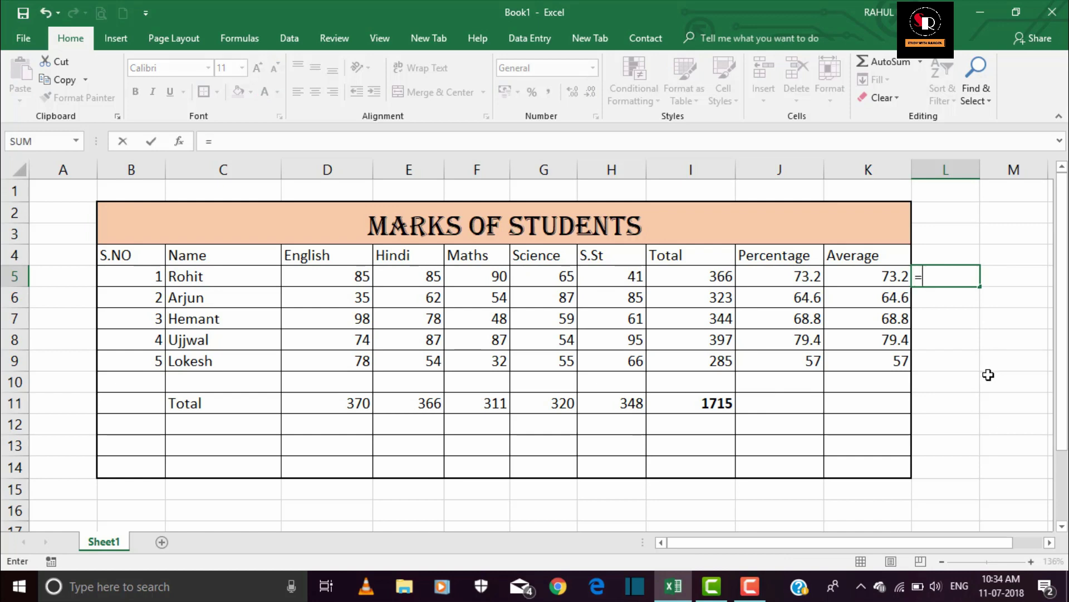
type("COUN")
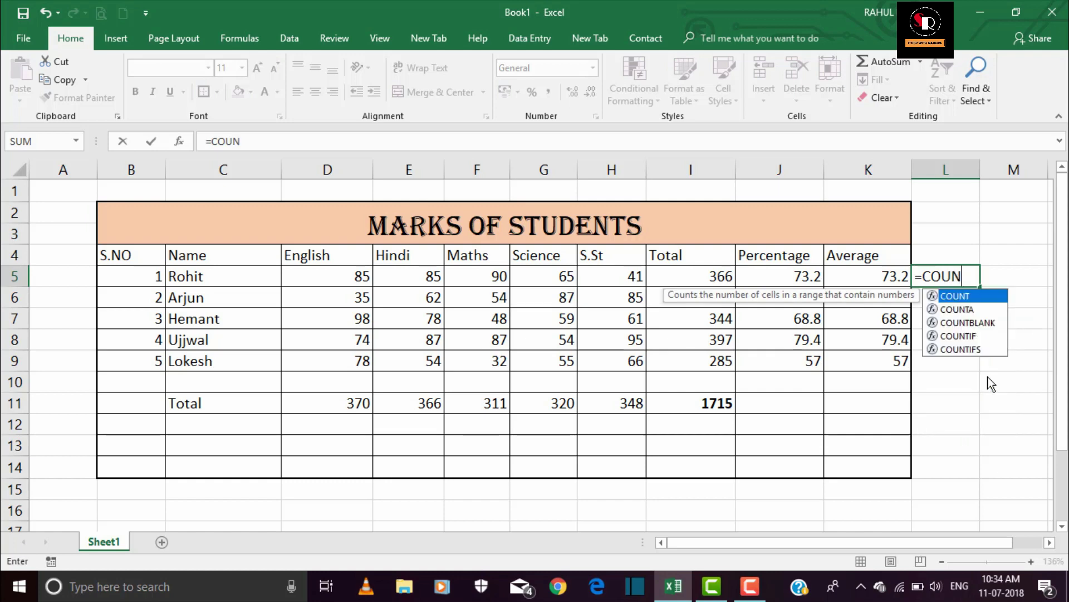
type("TA")
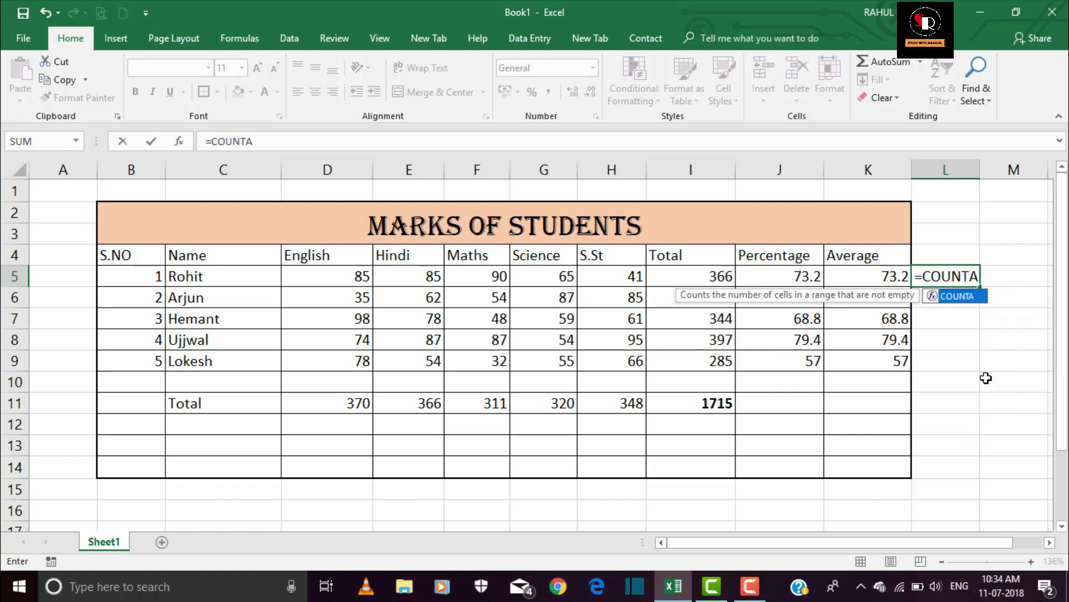
type("(")
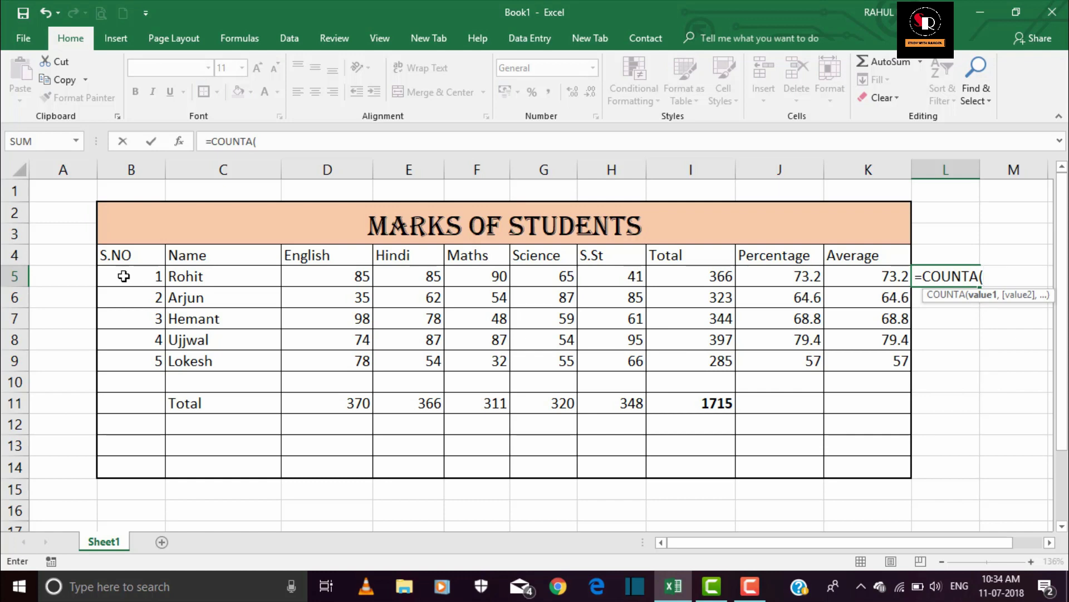
left_click_drag(108, 273, 663, 279)
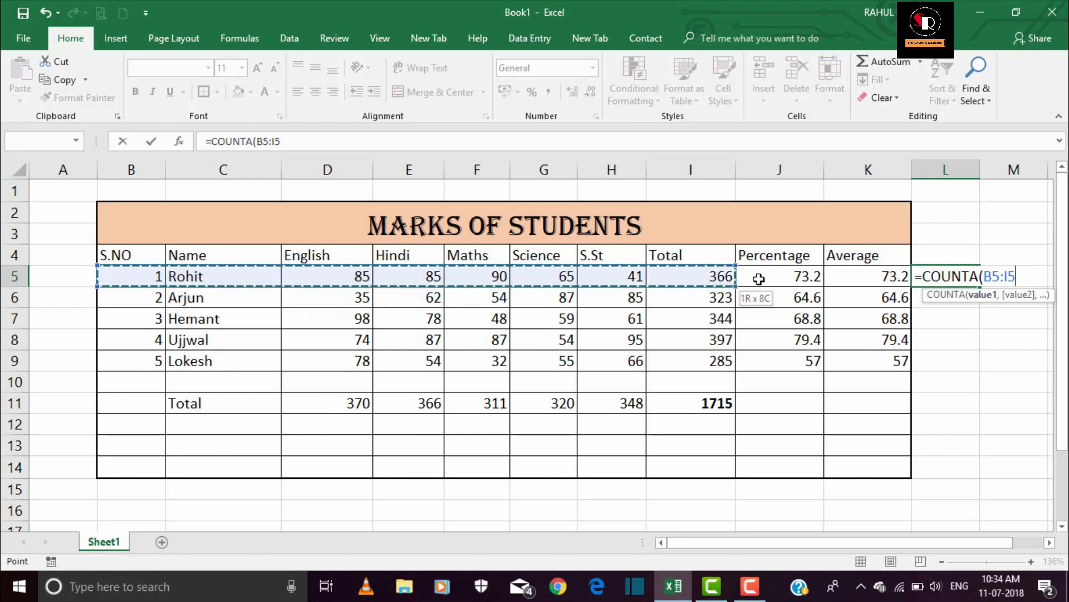
left_click_drag(663, 280, 863, 277)
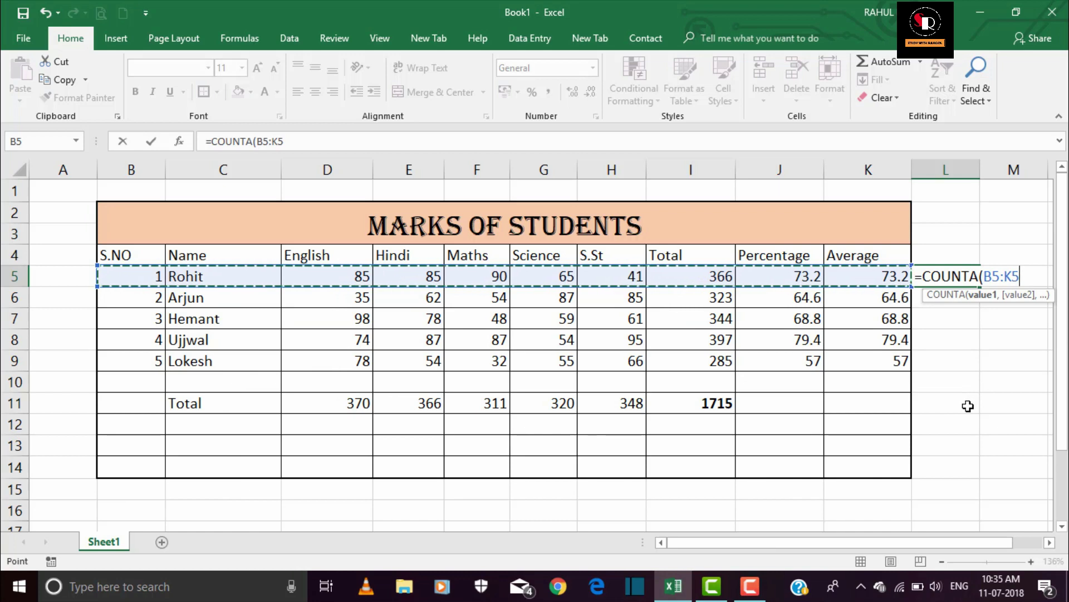
type(")")
key("Return")
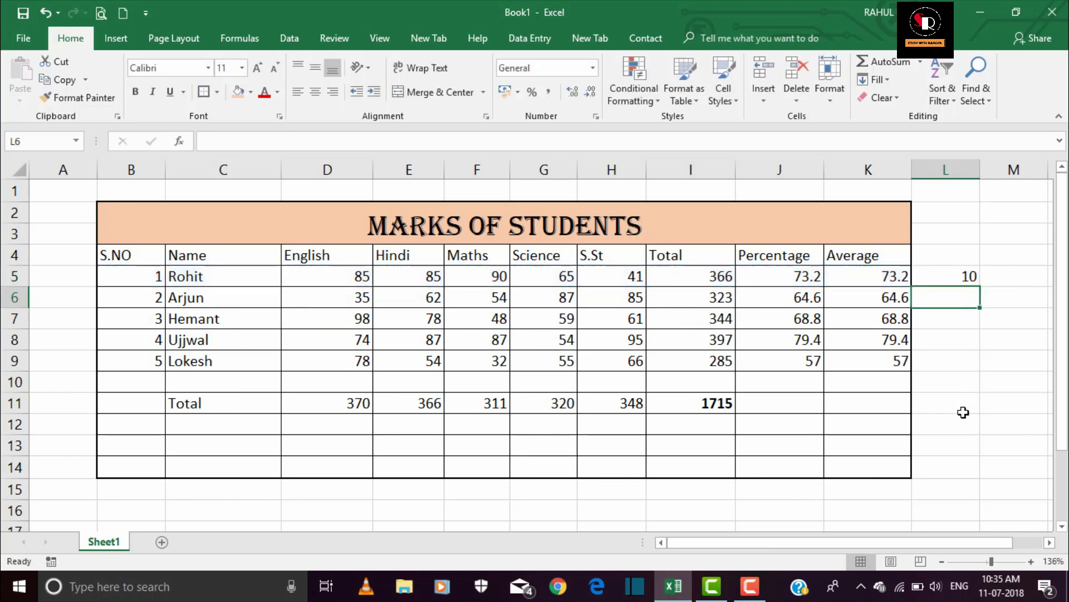
left_click(975, 279)
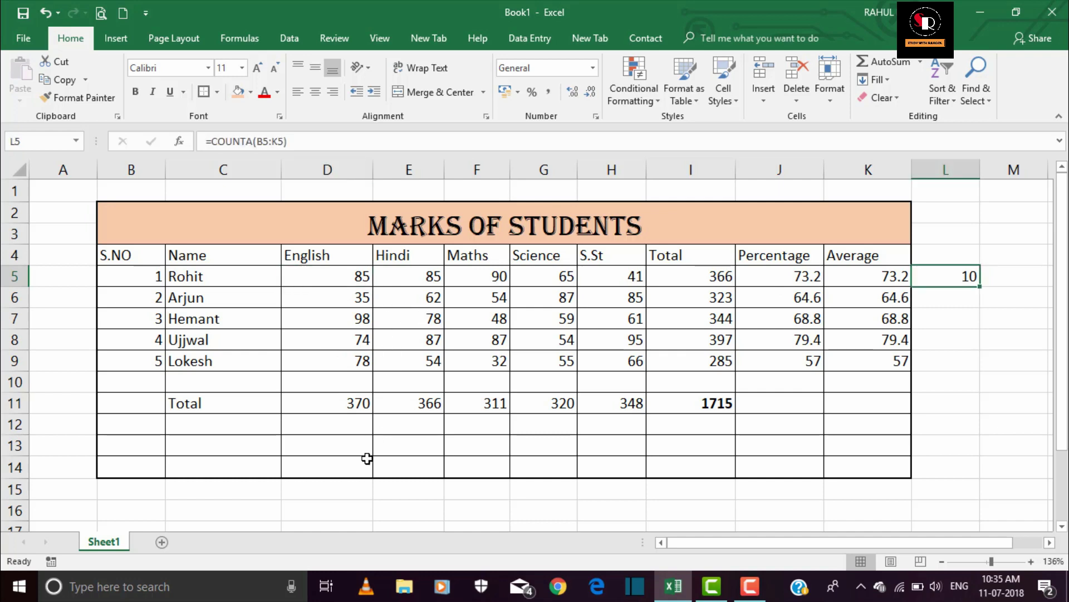
Delete the English mark in D5 and confirm the L5 COUNTA drops to 9.
left_click(348, 276)
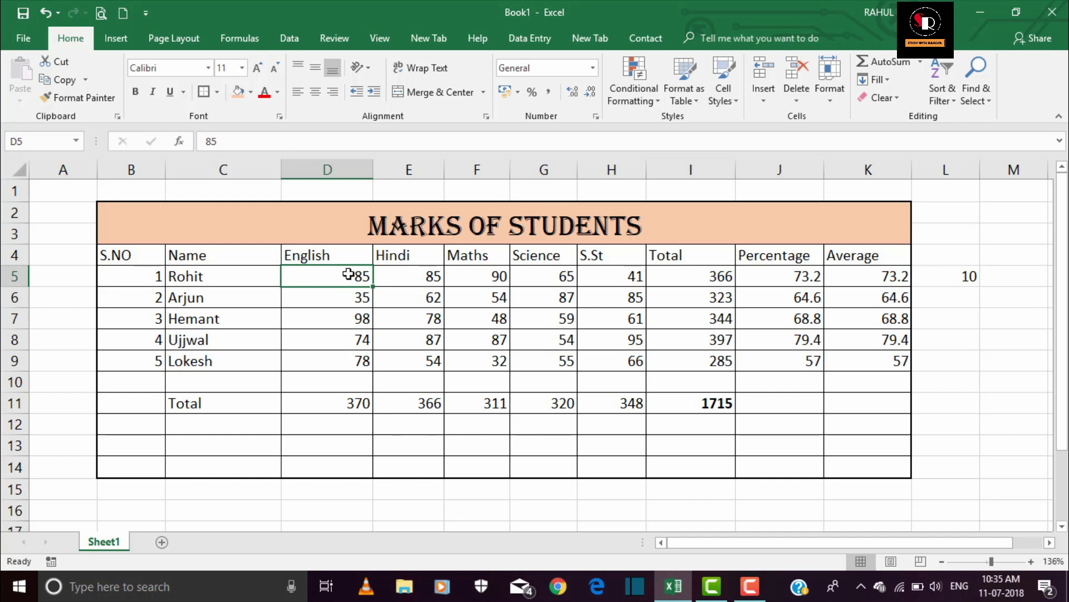
key("Delete")
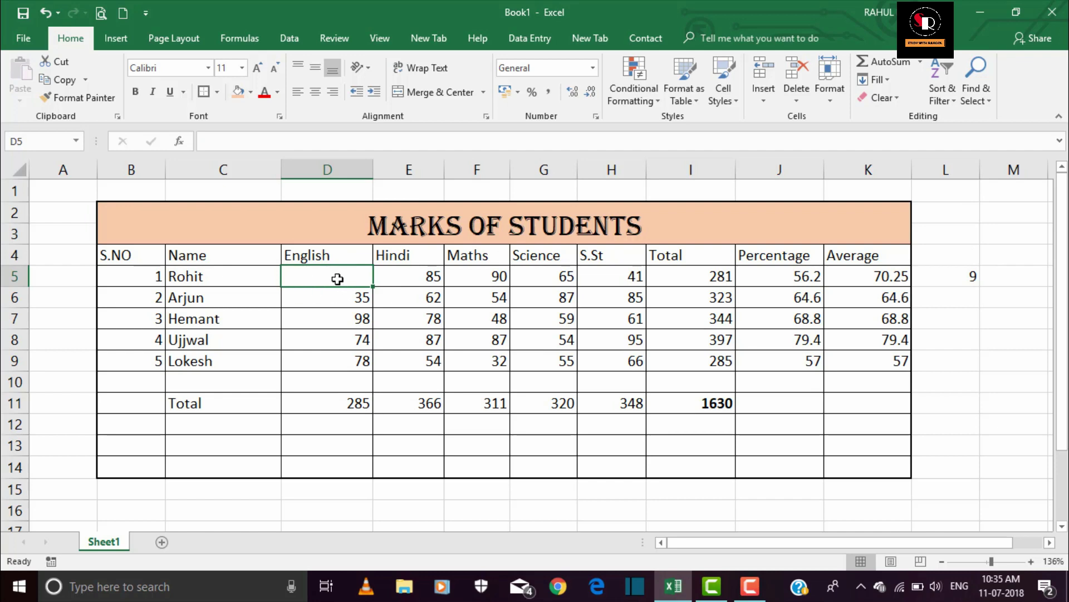
left_click(940, 280)
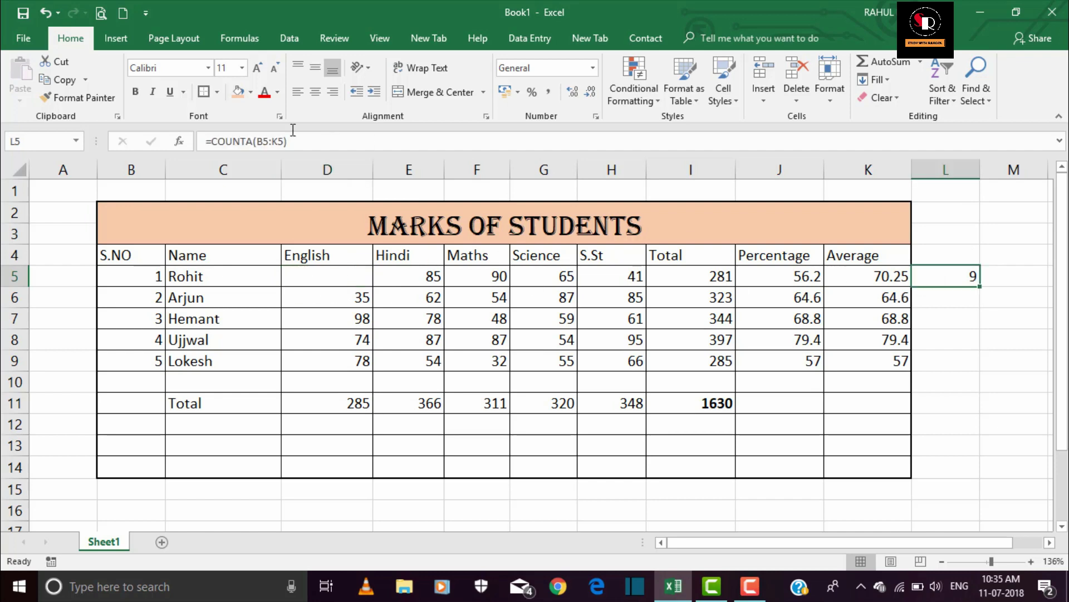